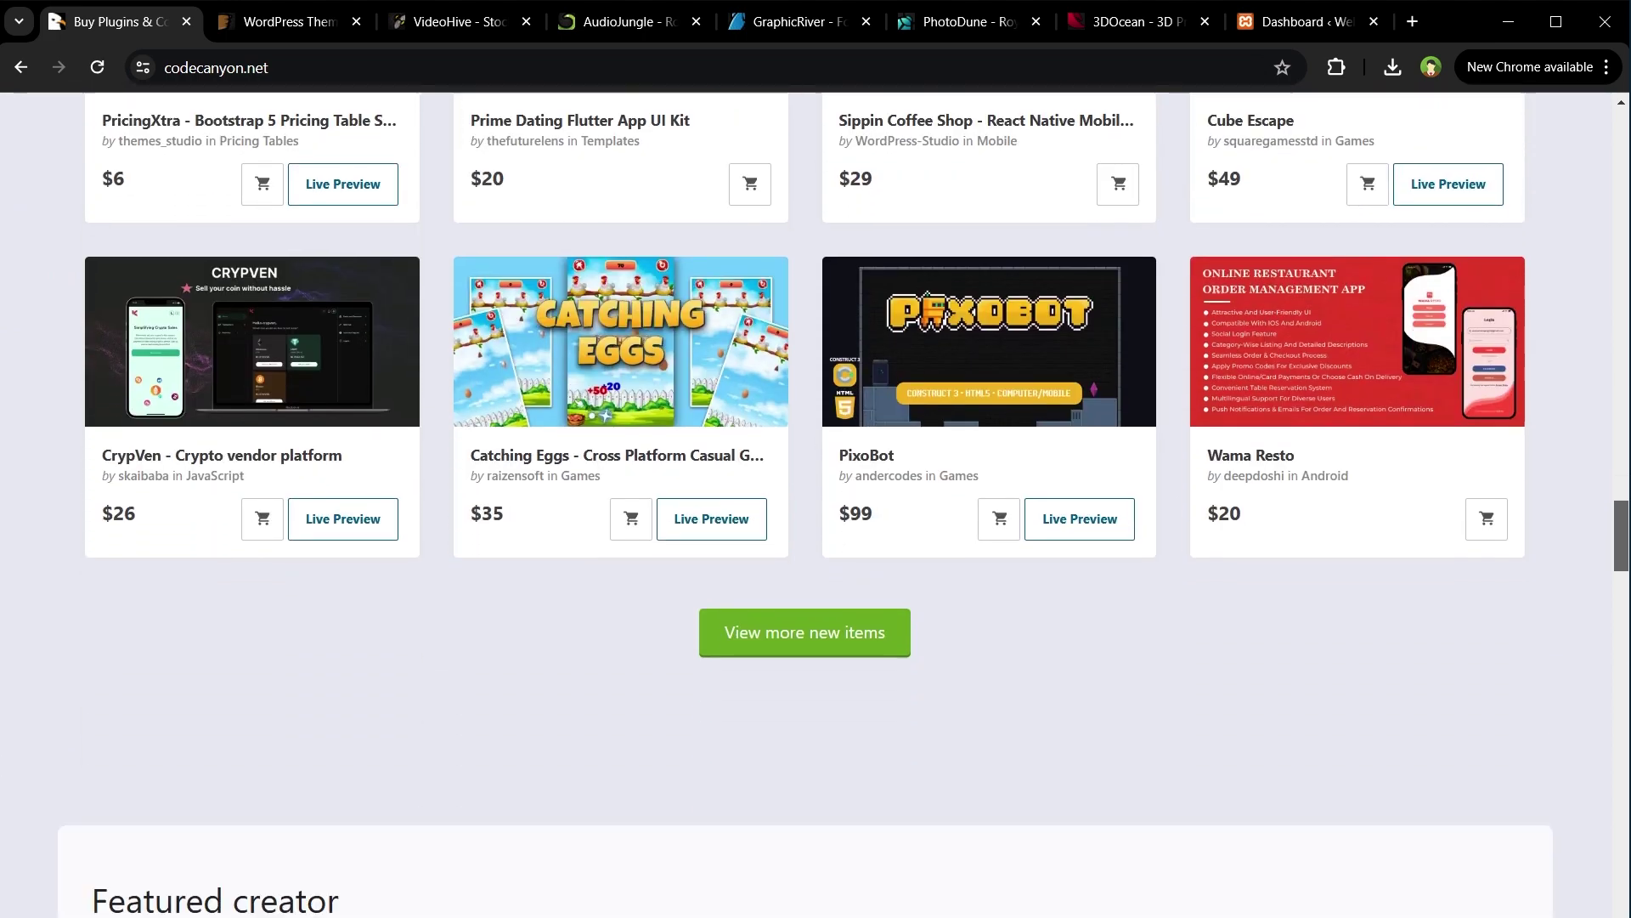
Step: Scroll down the CodeCanyon homepage and back up to the top
scroll(815, 509, down, 9)
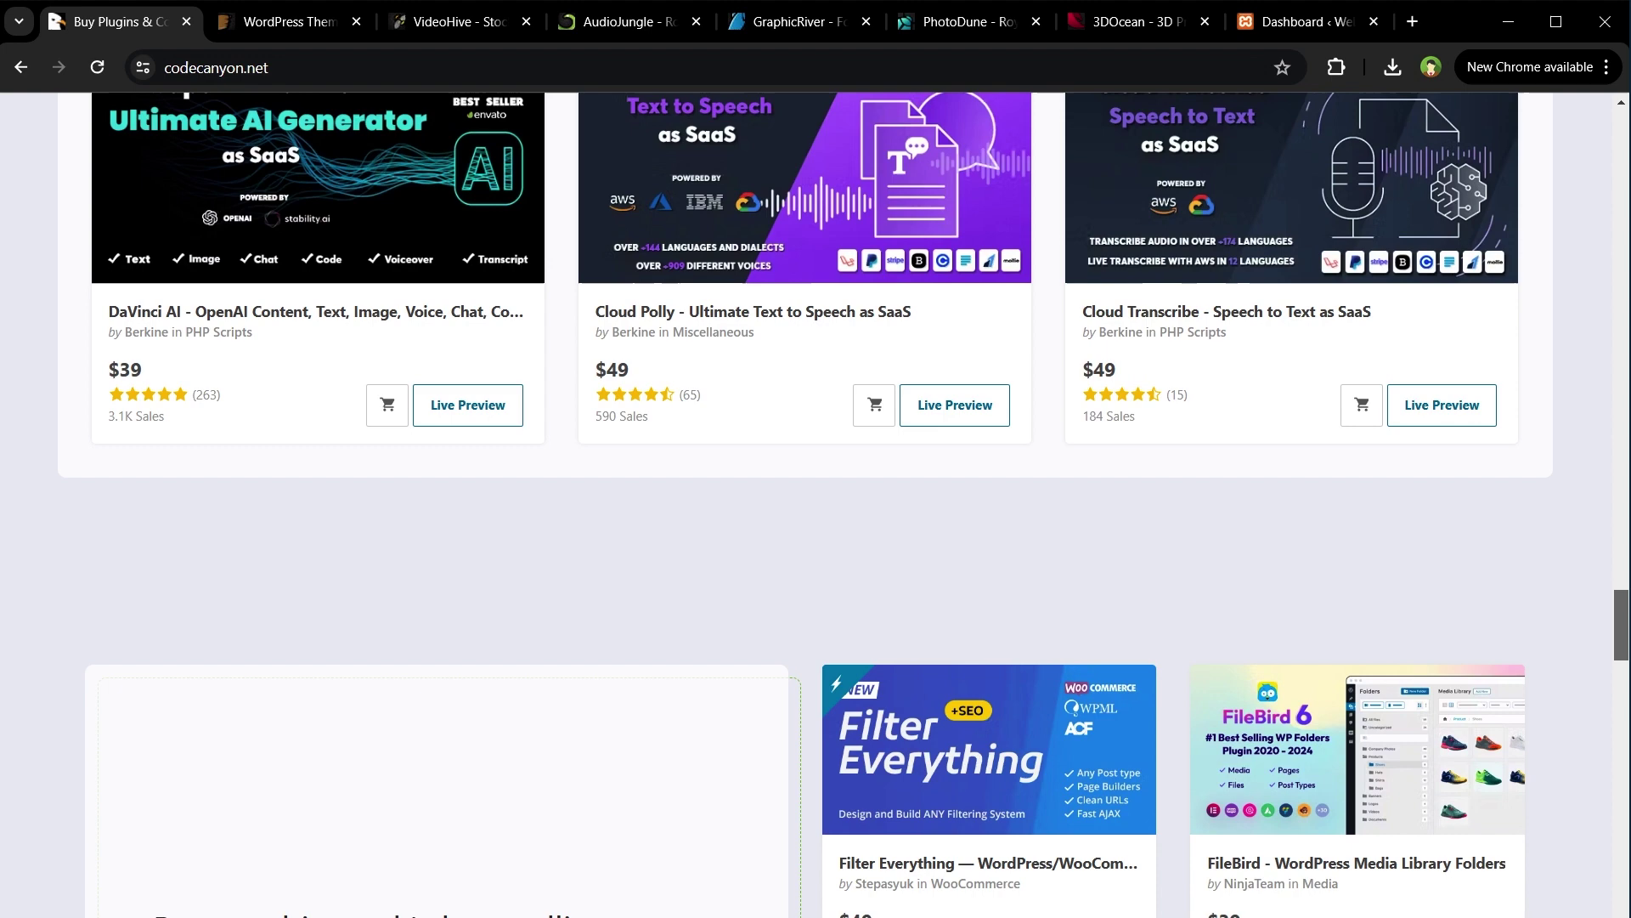
scroll(816, 510, down, 4)
scroll(816, 510, down, 8)
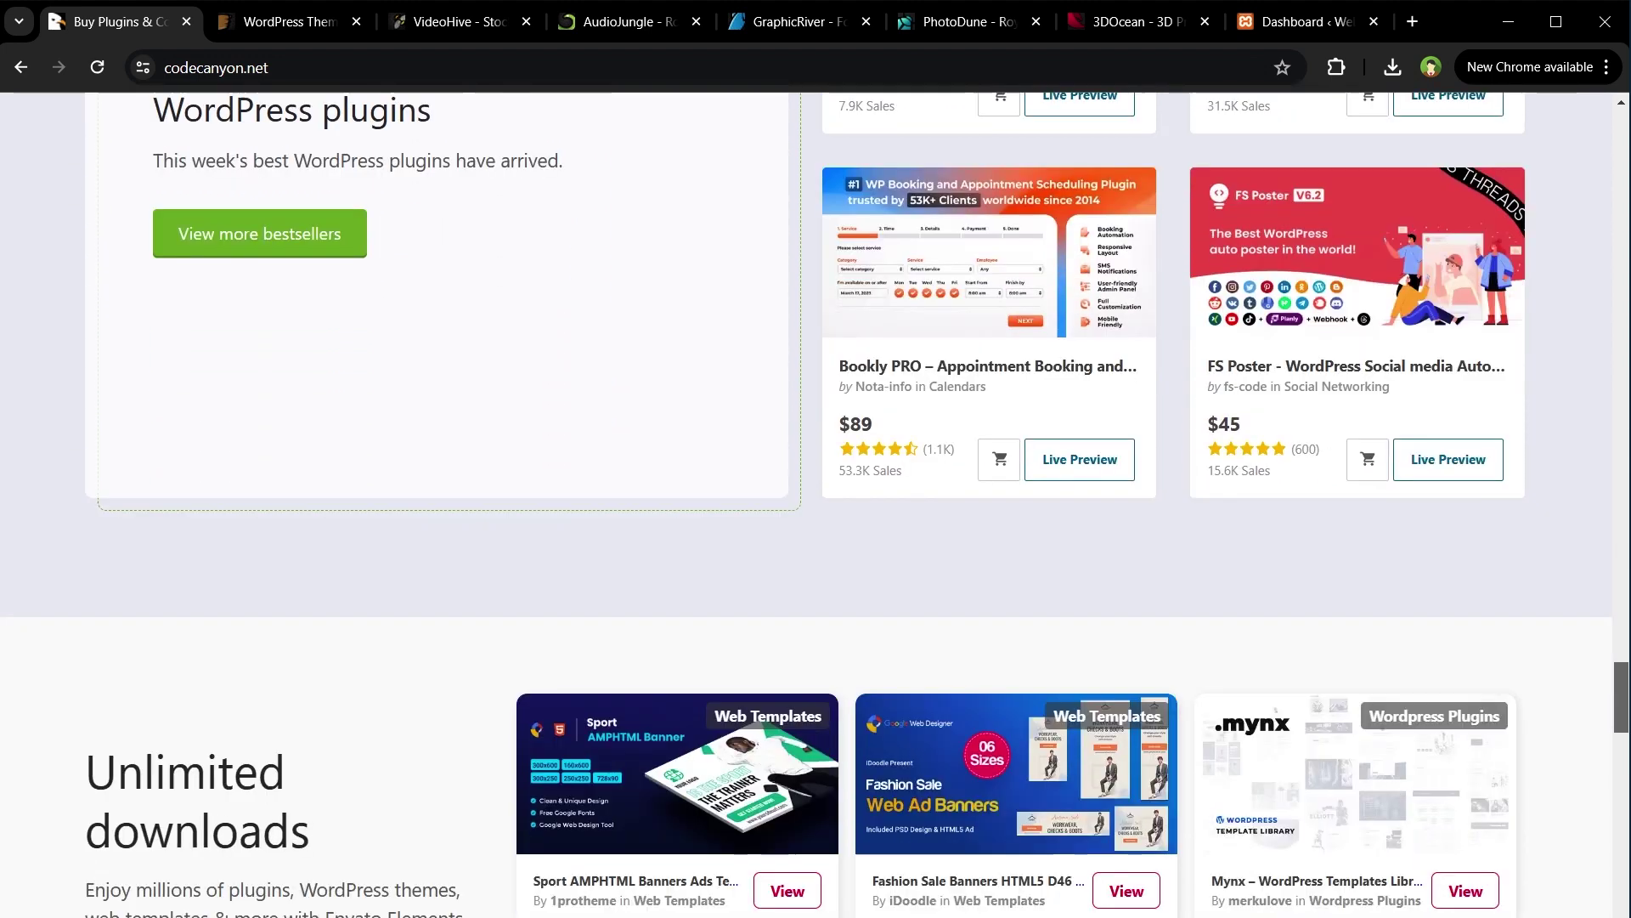
scroll(816, 510, down, 1)
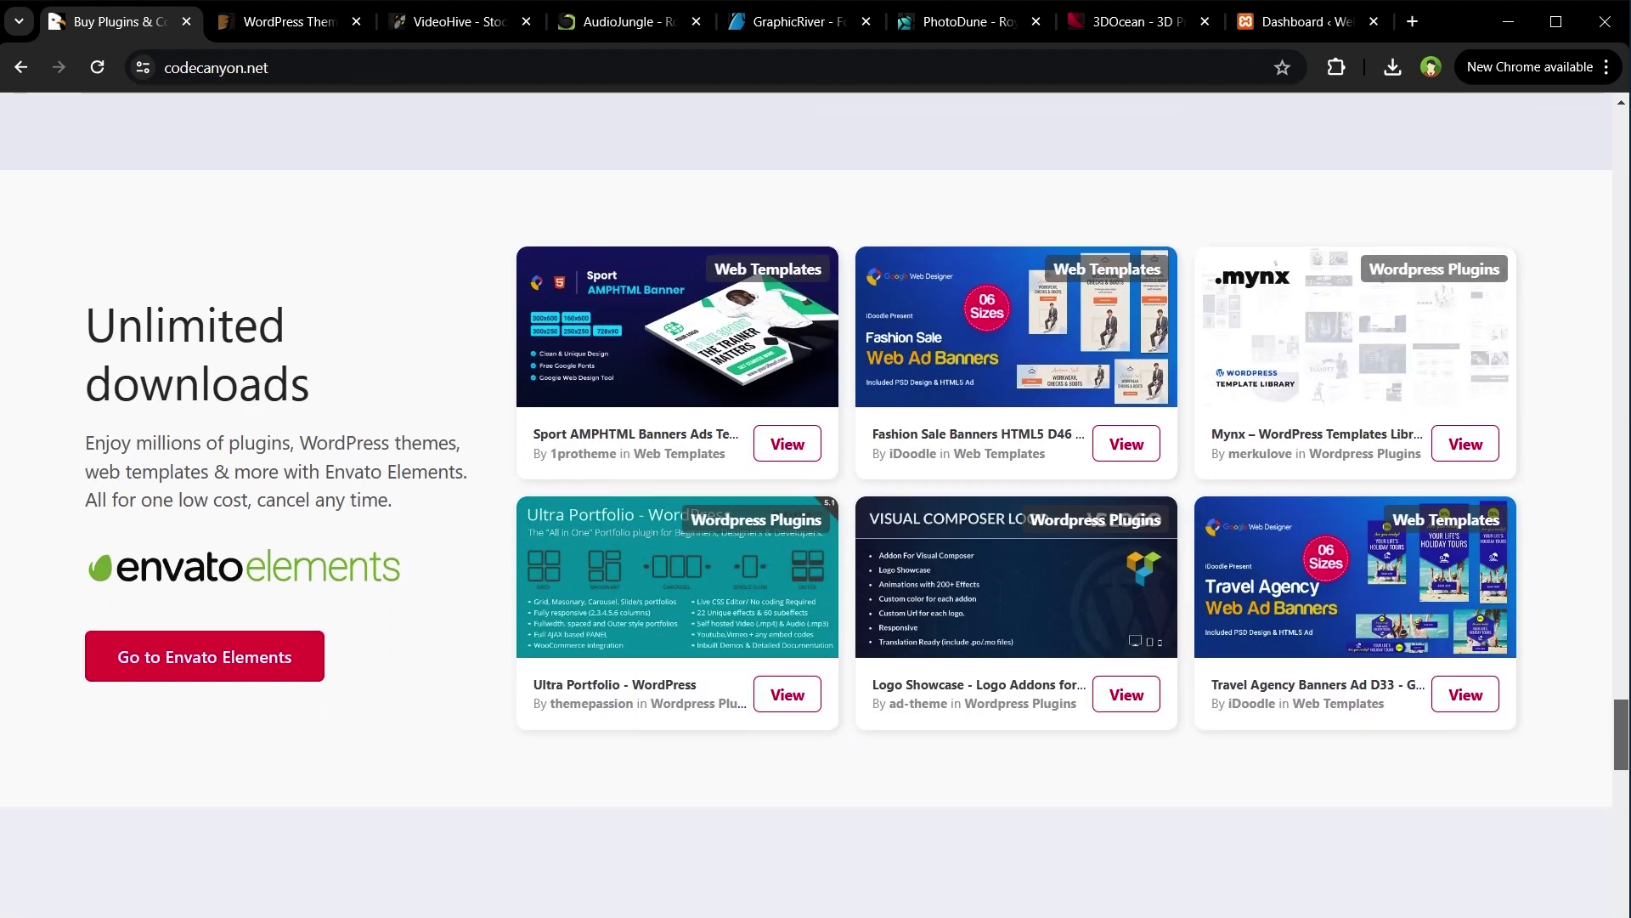
scroll(816, 510, up, 9)
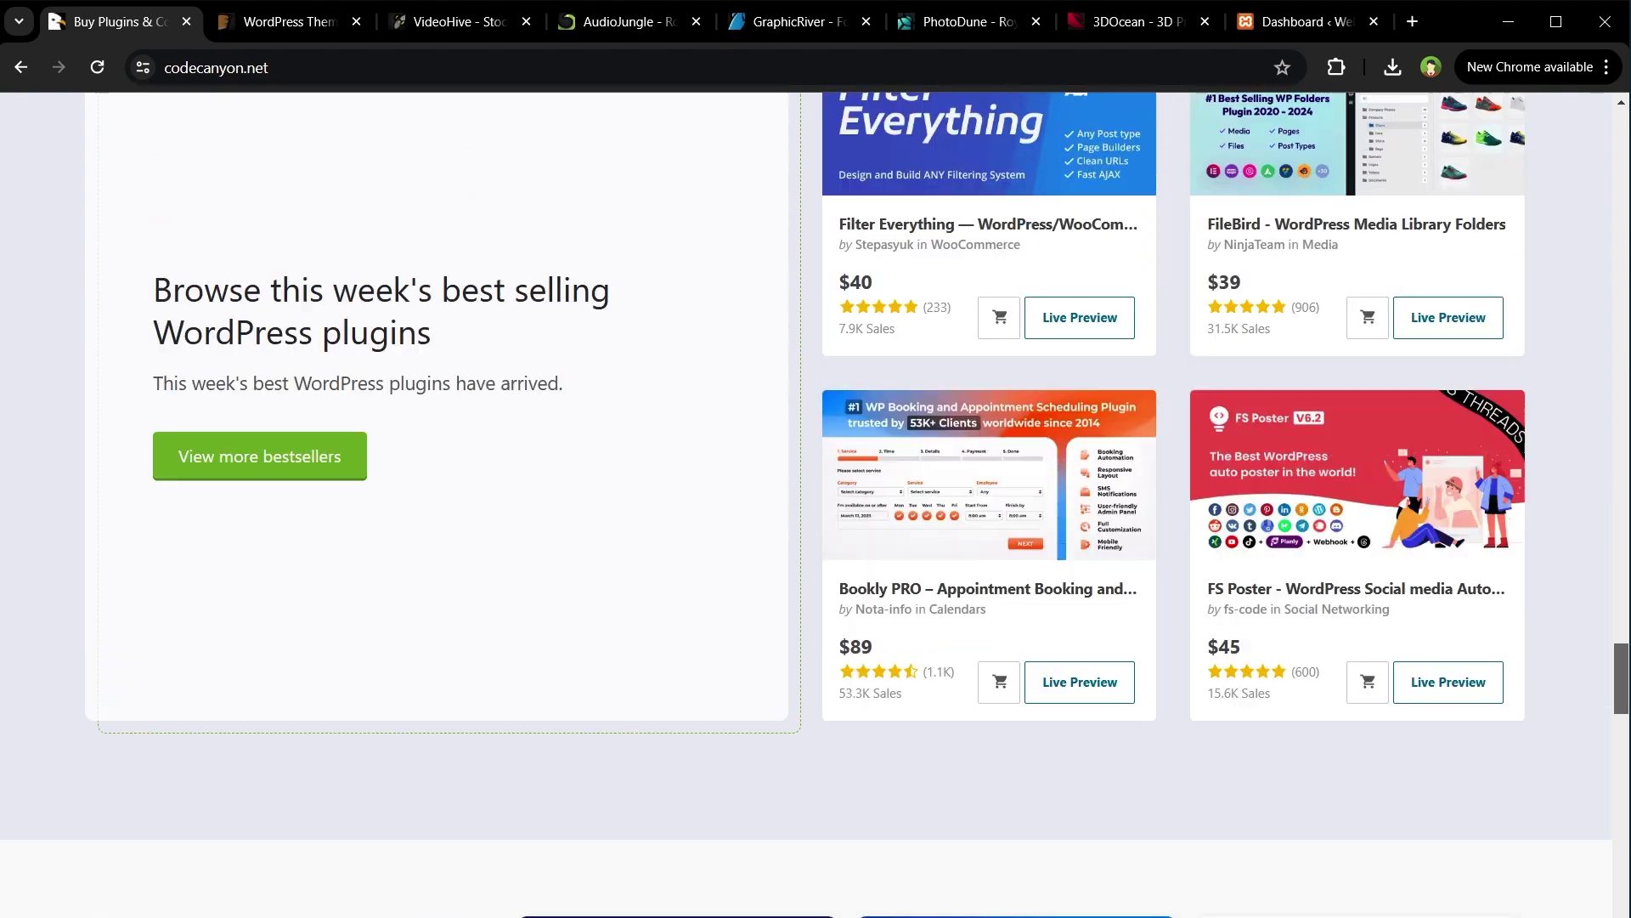
scroll(816, 510, up, 10)
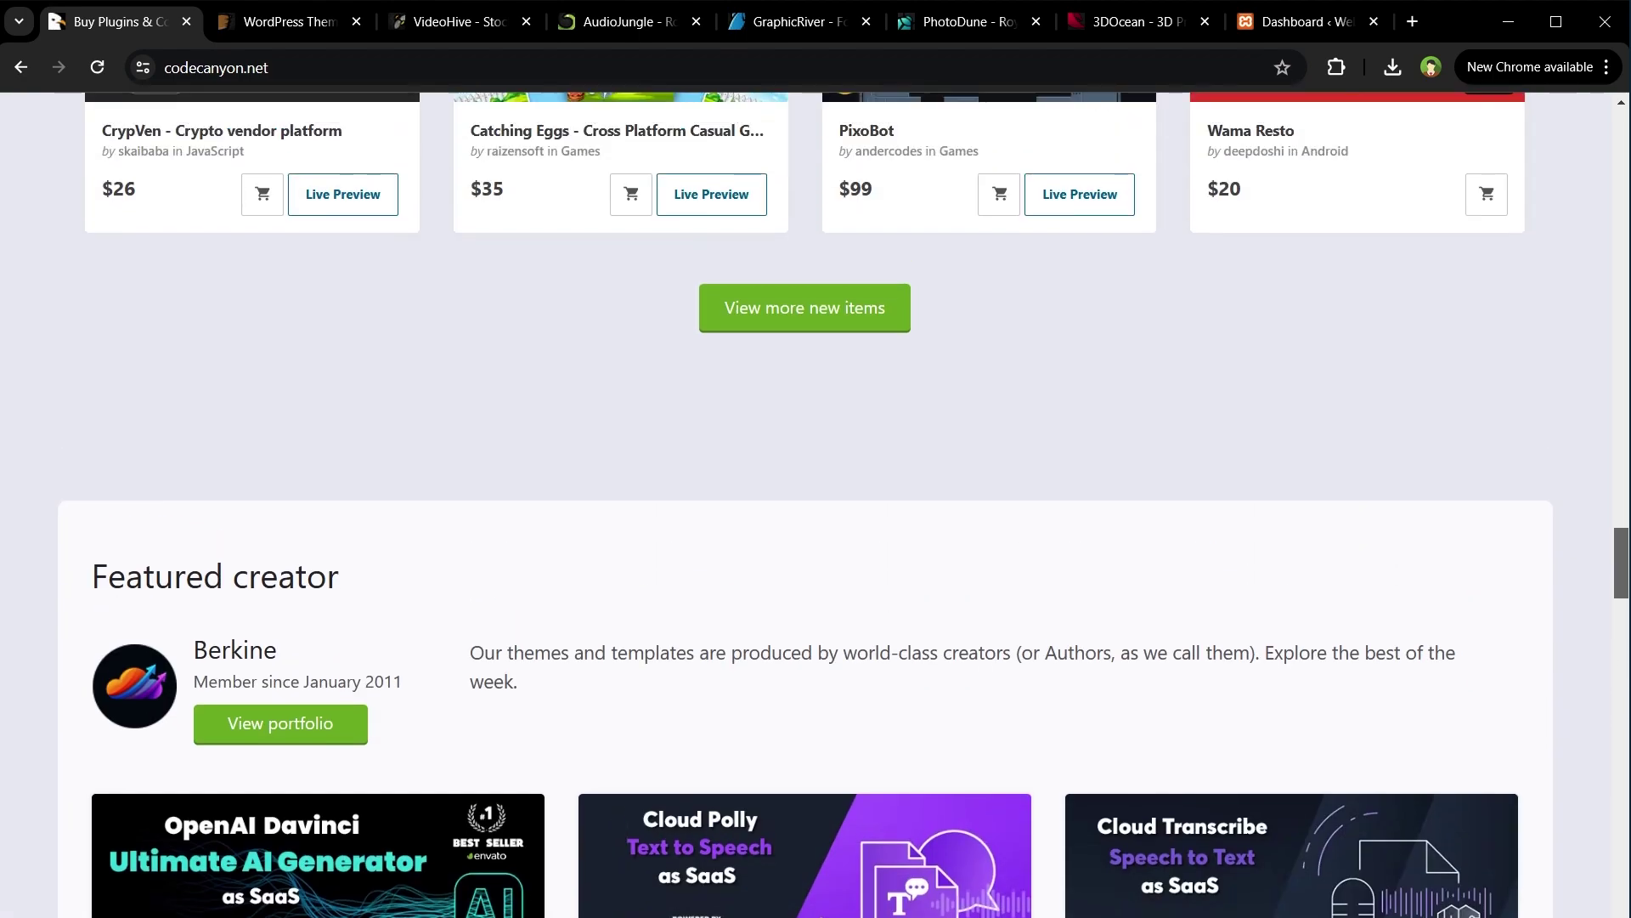
scroll(816, 510, up, 15)
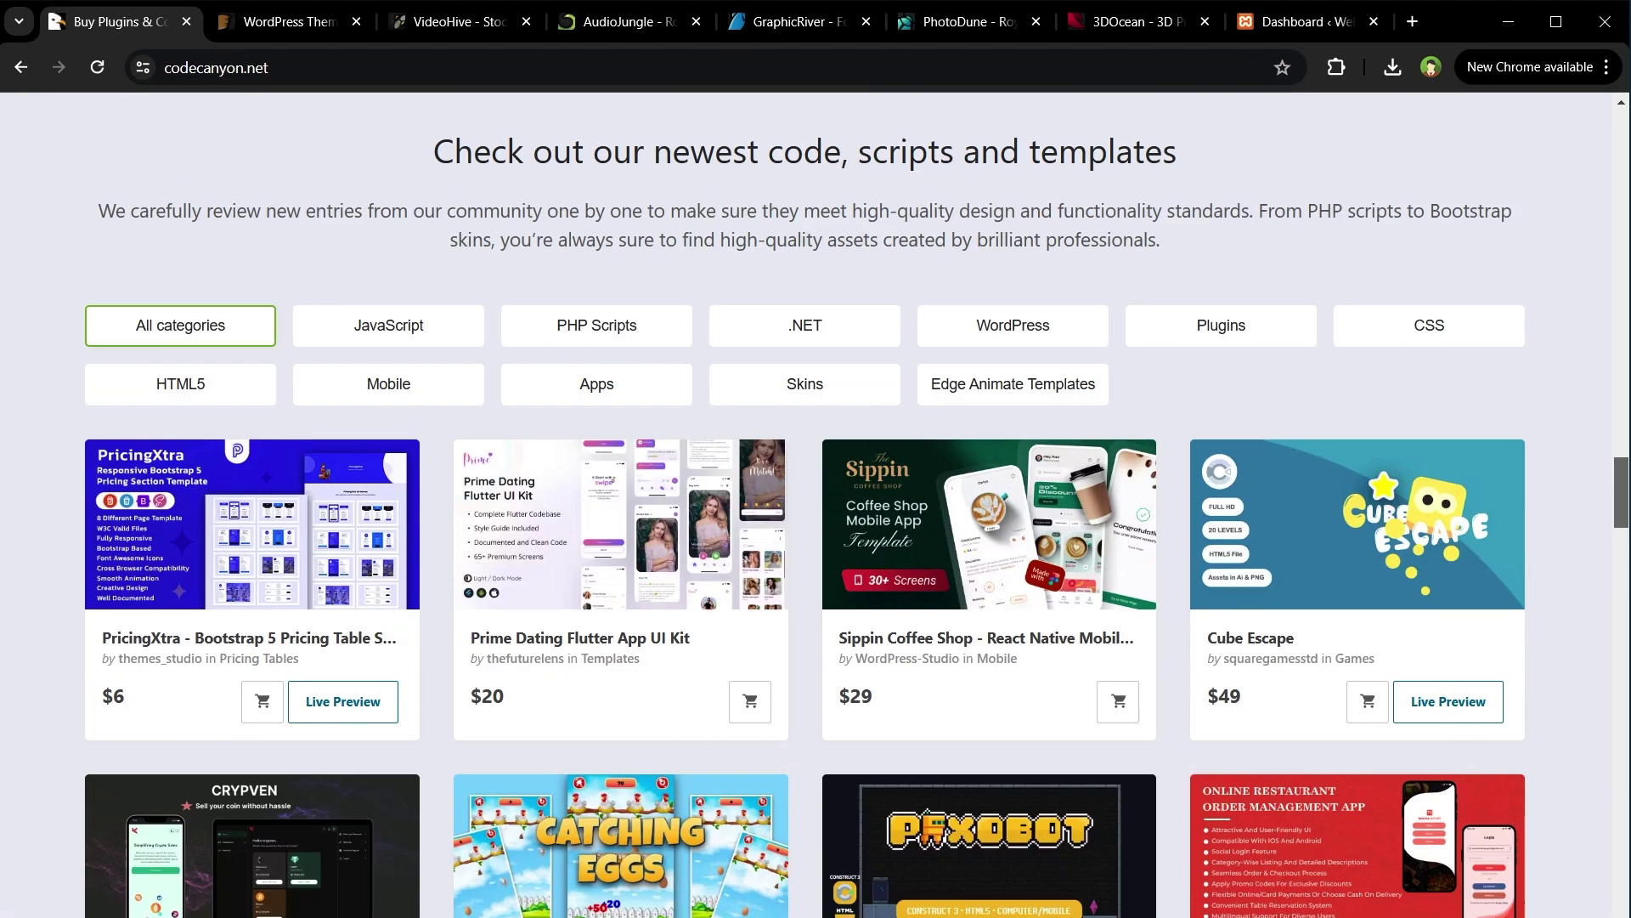
scroll(816, 510, up, 10)
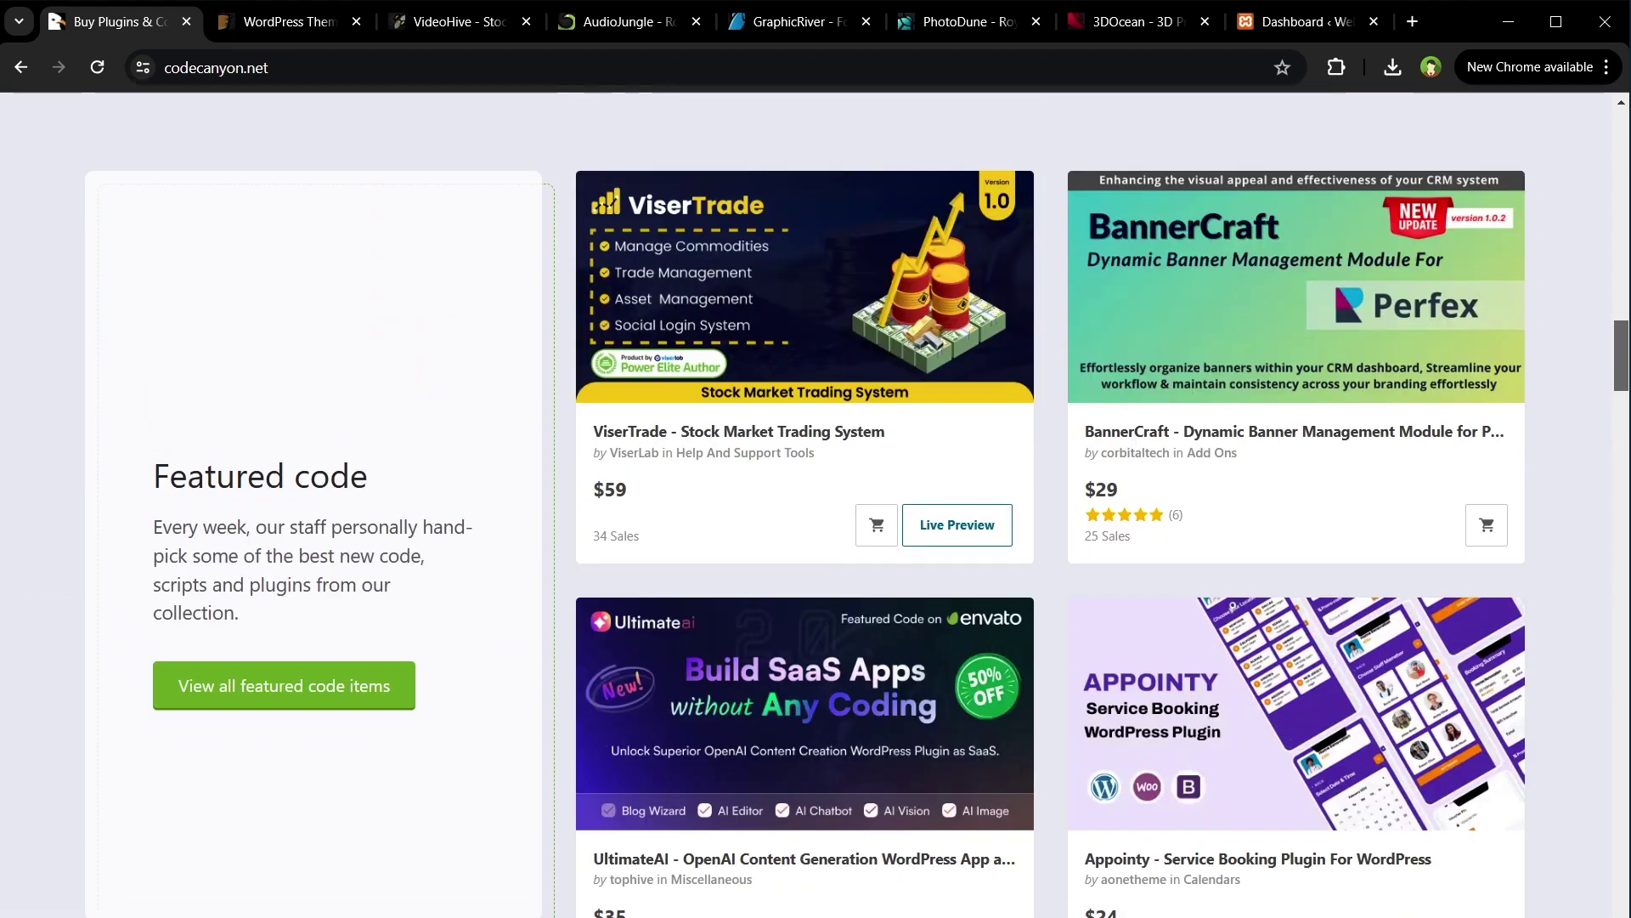
scroll(1625, 293, up, 10)
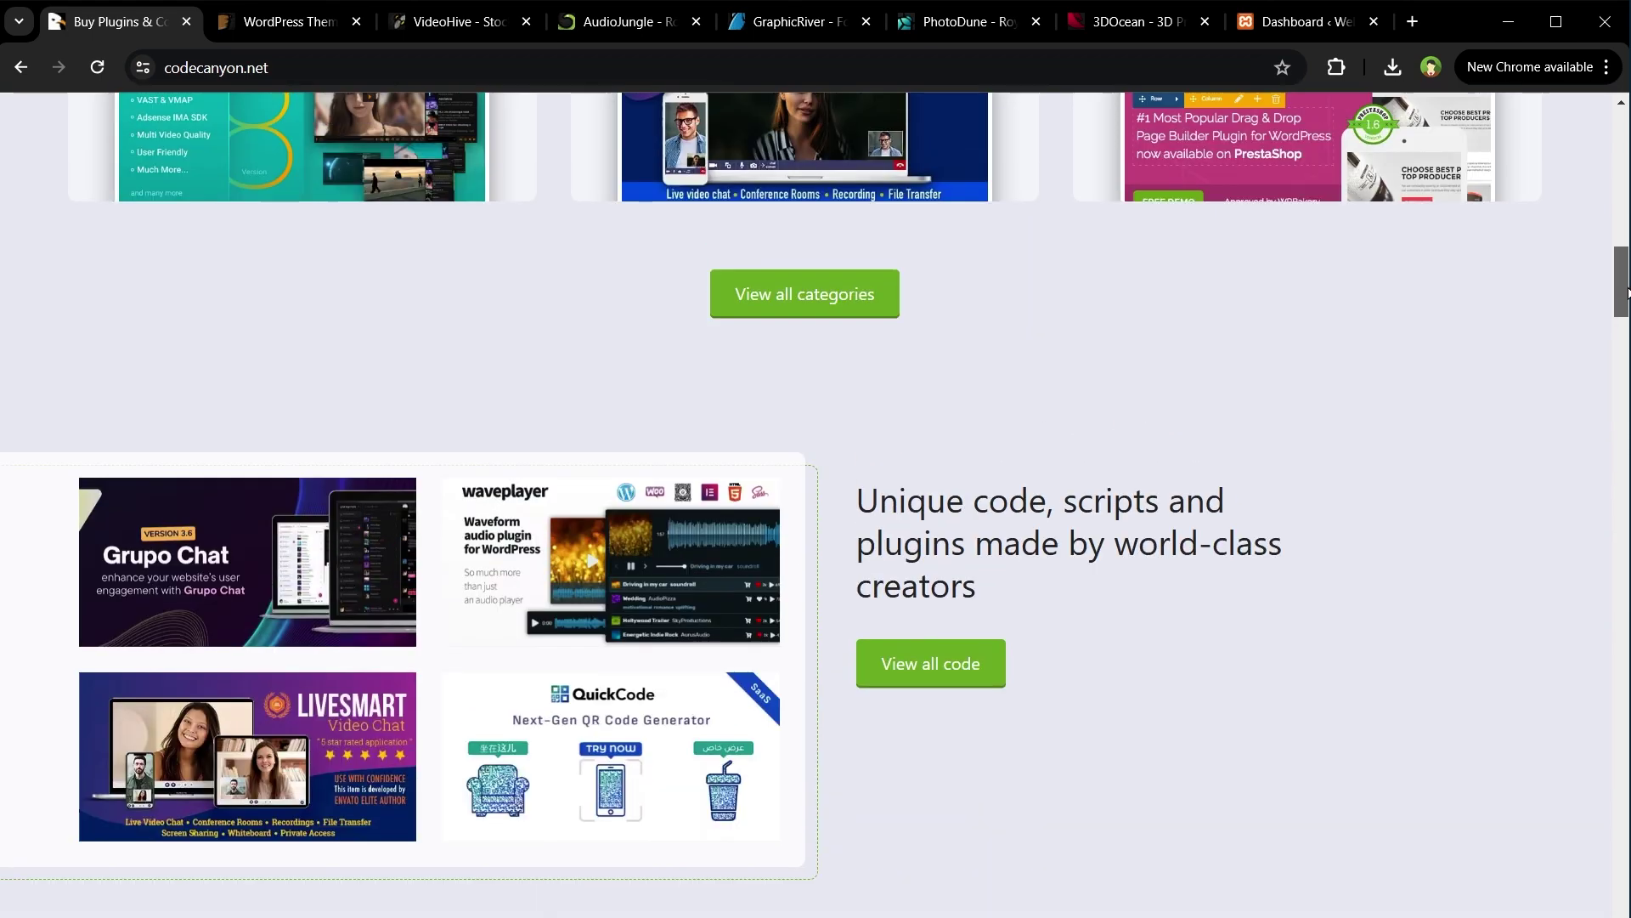
drag(1625, 293, 1625, 160)
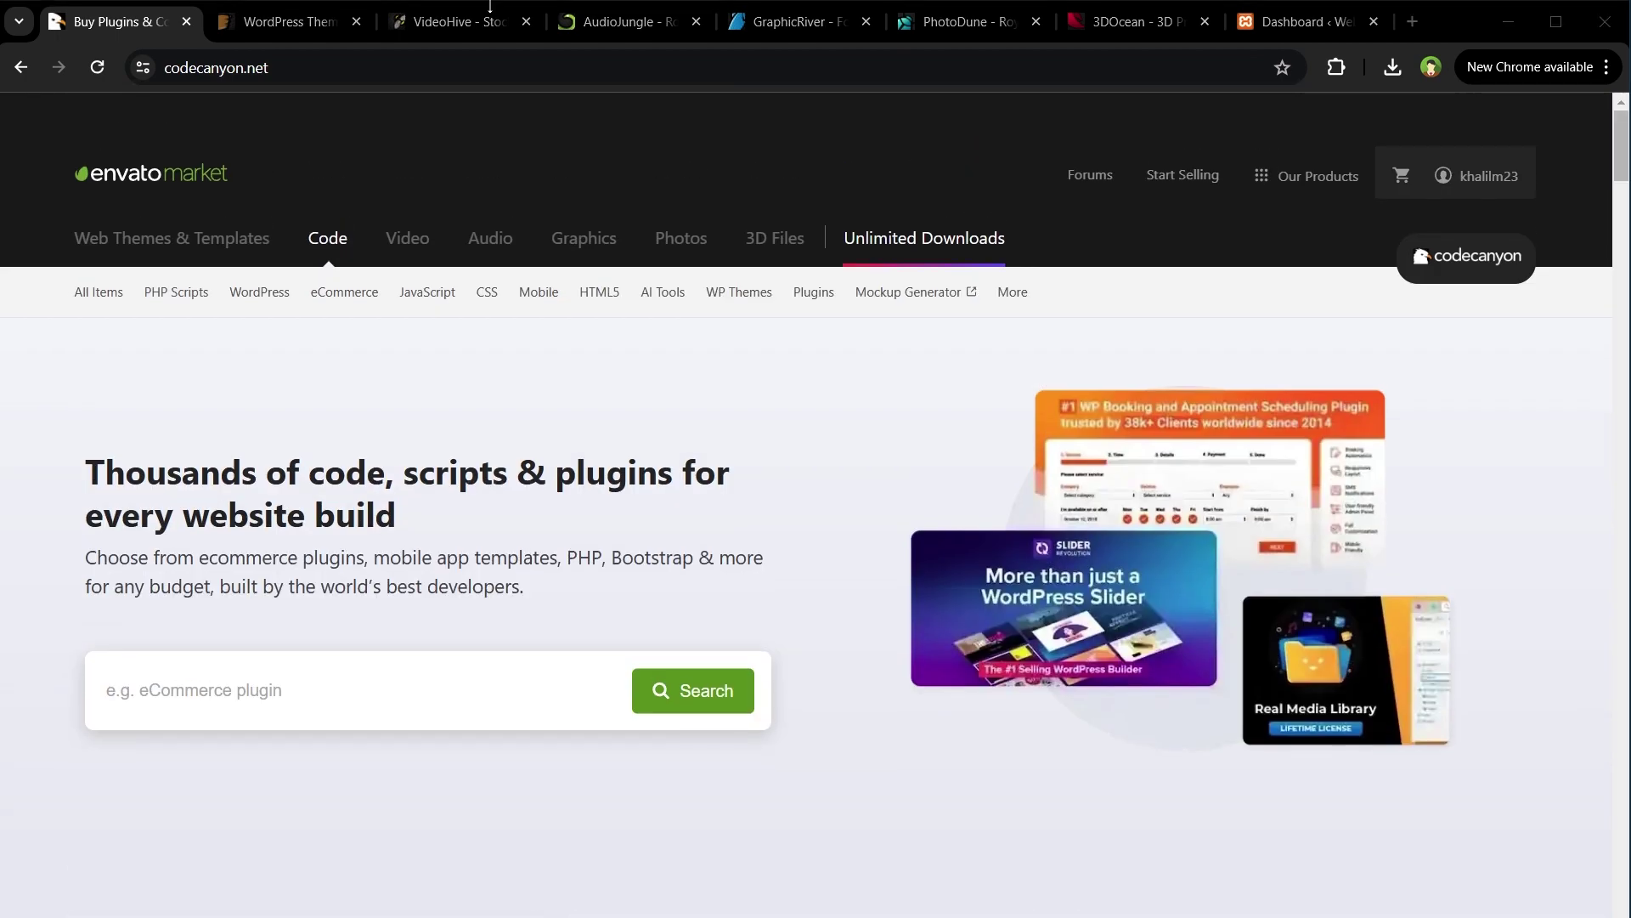
Step: Visit WordPress Themes, VideoHive, AudioJungle, GraphicRiver, PhotoDune and 3DOcean, then return to CodeCanyon's freebies
click(288, 21)
click(416, 25)
click(593, 27)
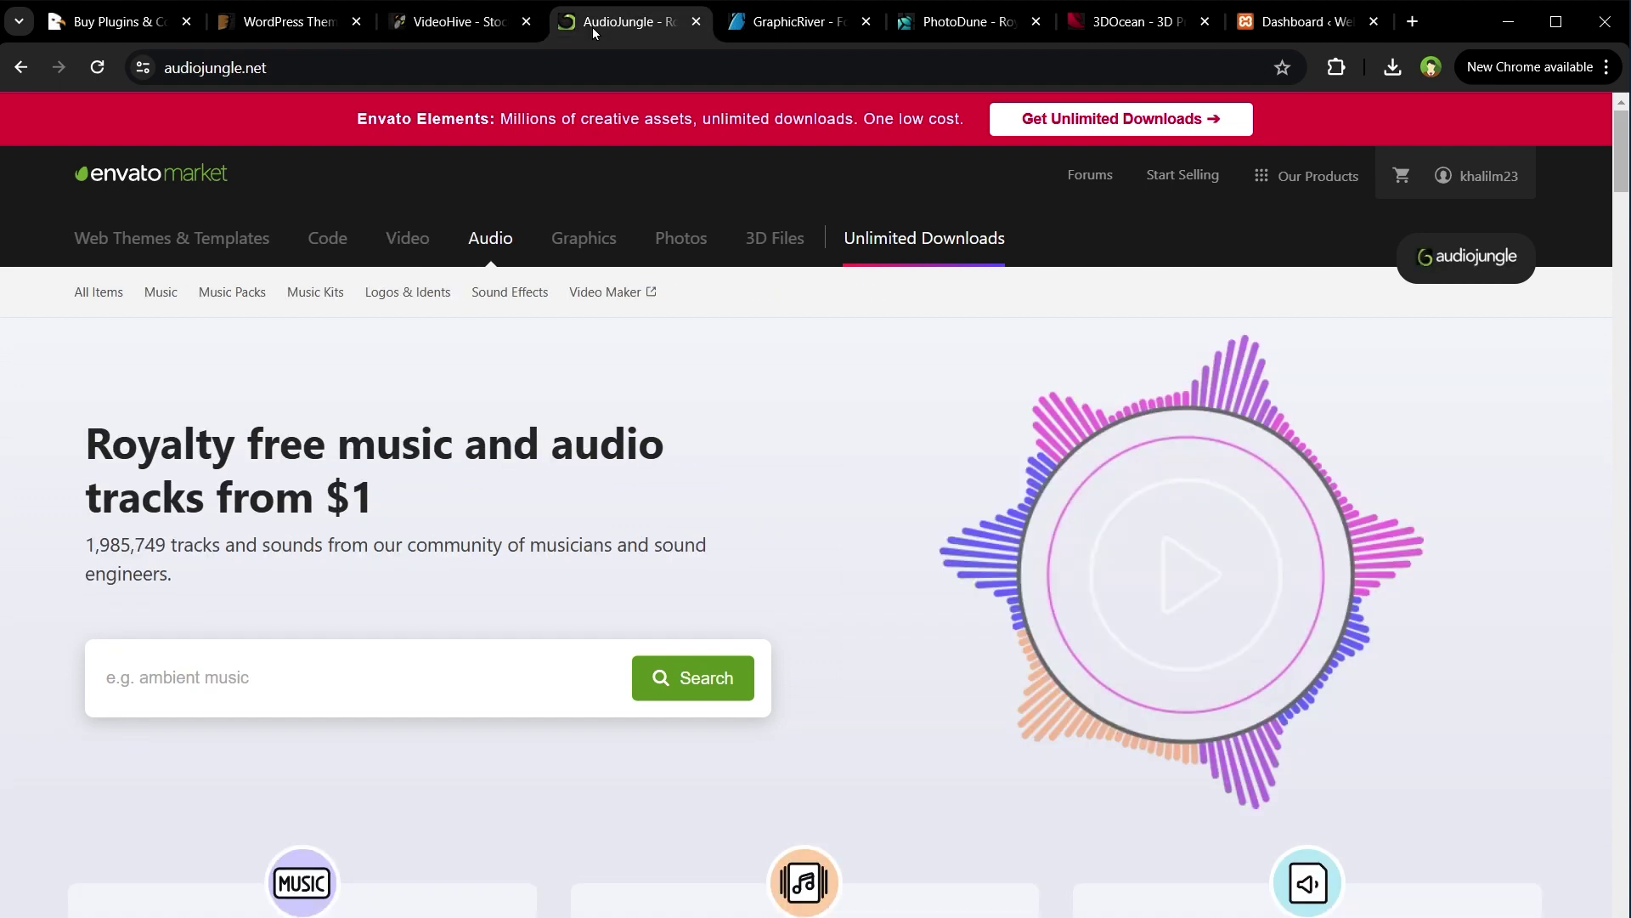
click(791, 19)
click(925, 27)
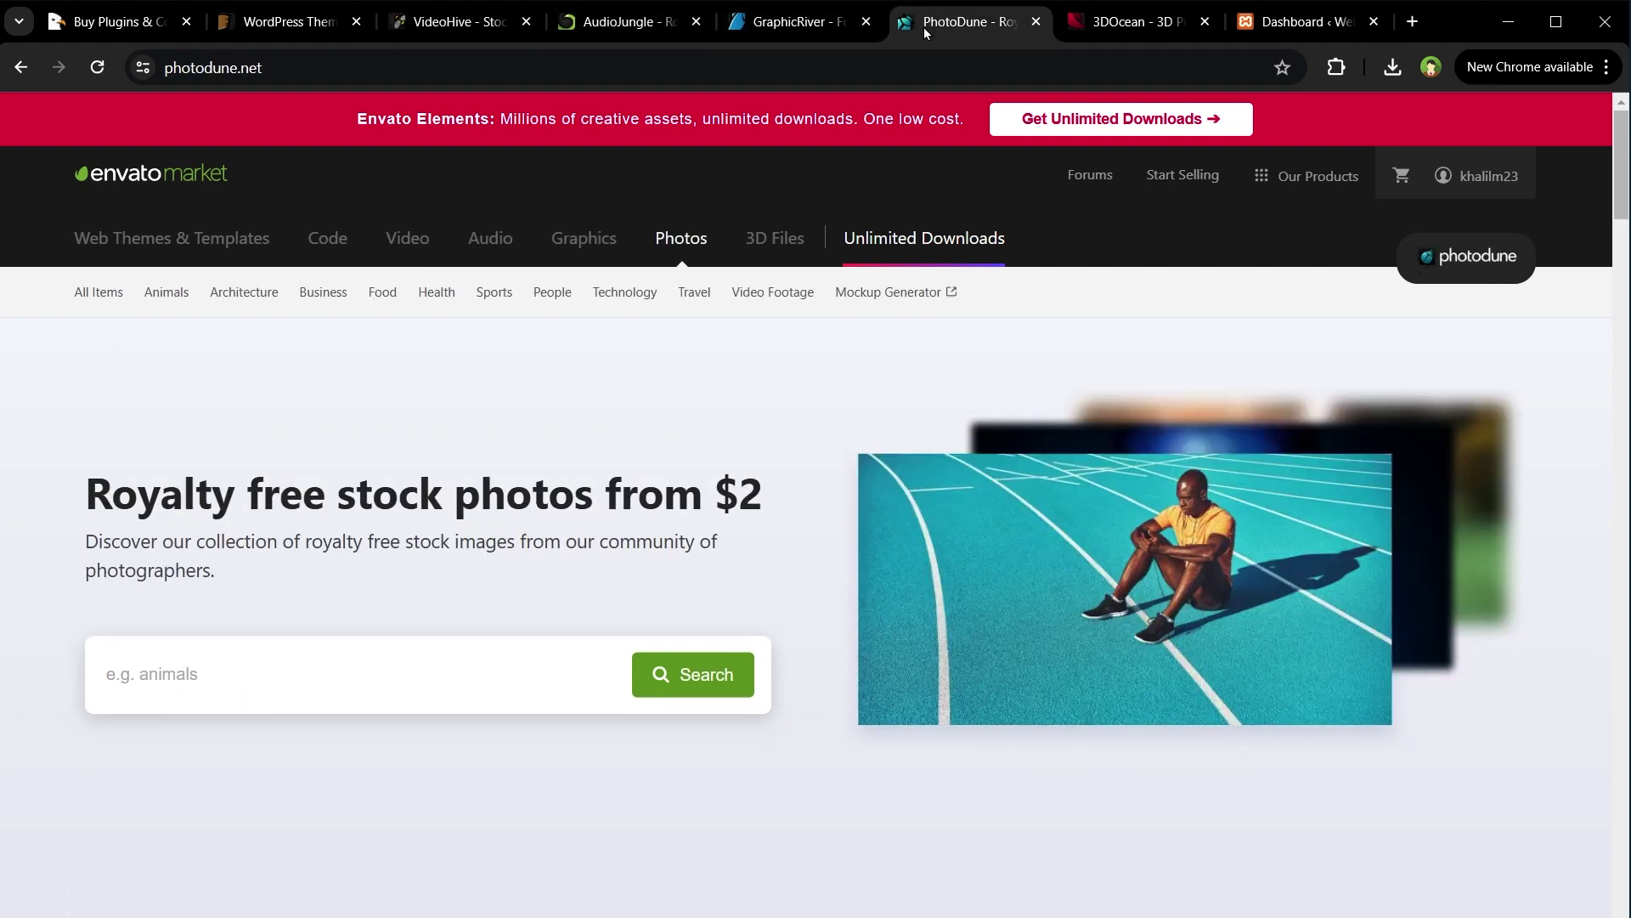
click(1096, 23)
key(ctrl+1)
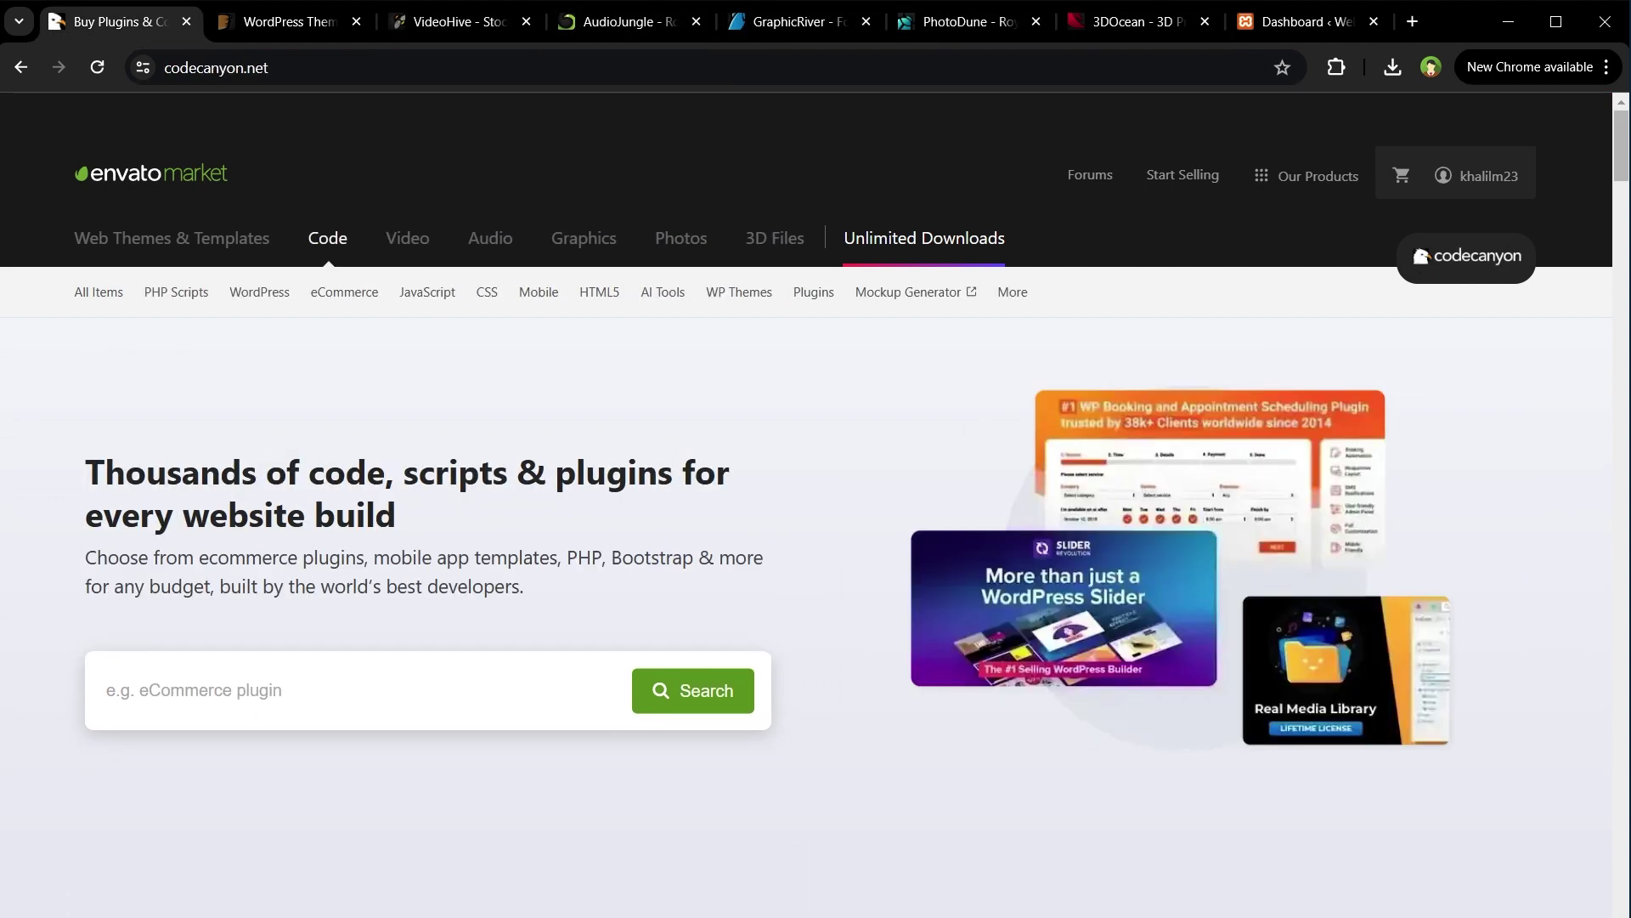
scroll(1129, 484, down, 20)
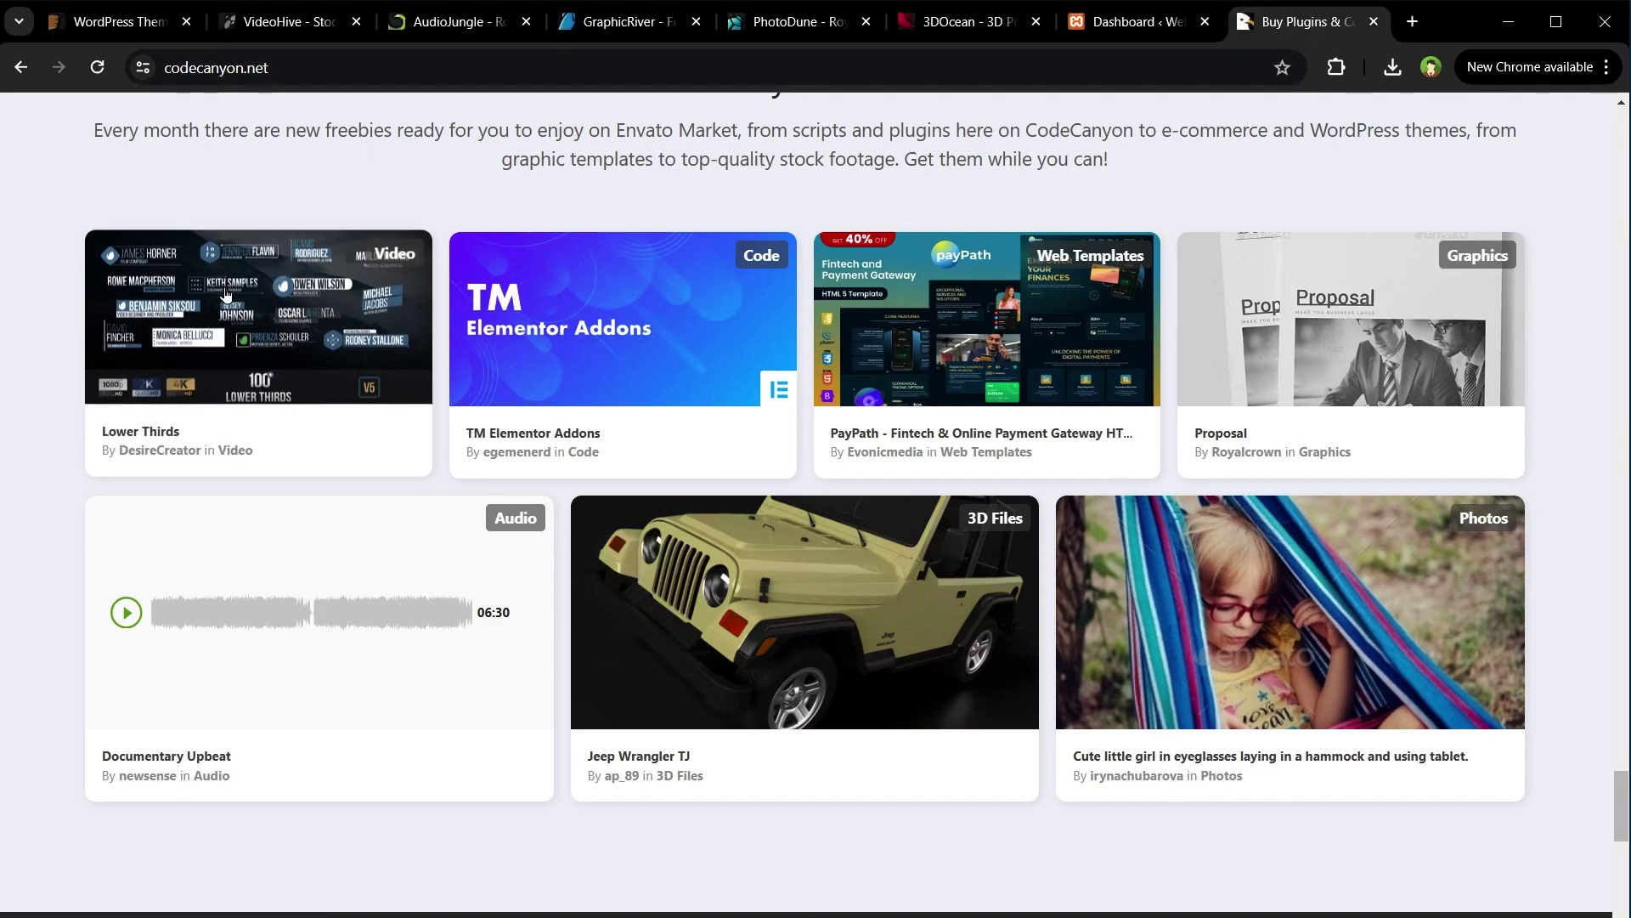
Step: Download the free Lower Thirds pack from its item page, skim the description, and close the page
middle_click(245, 363)
click(1283, 30)
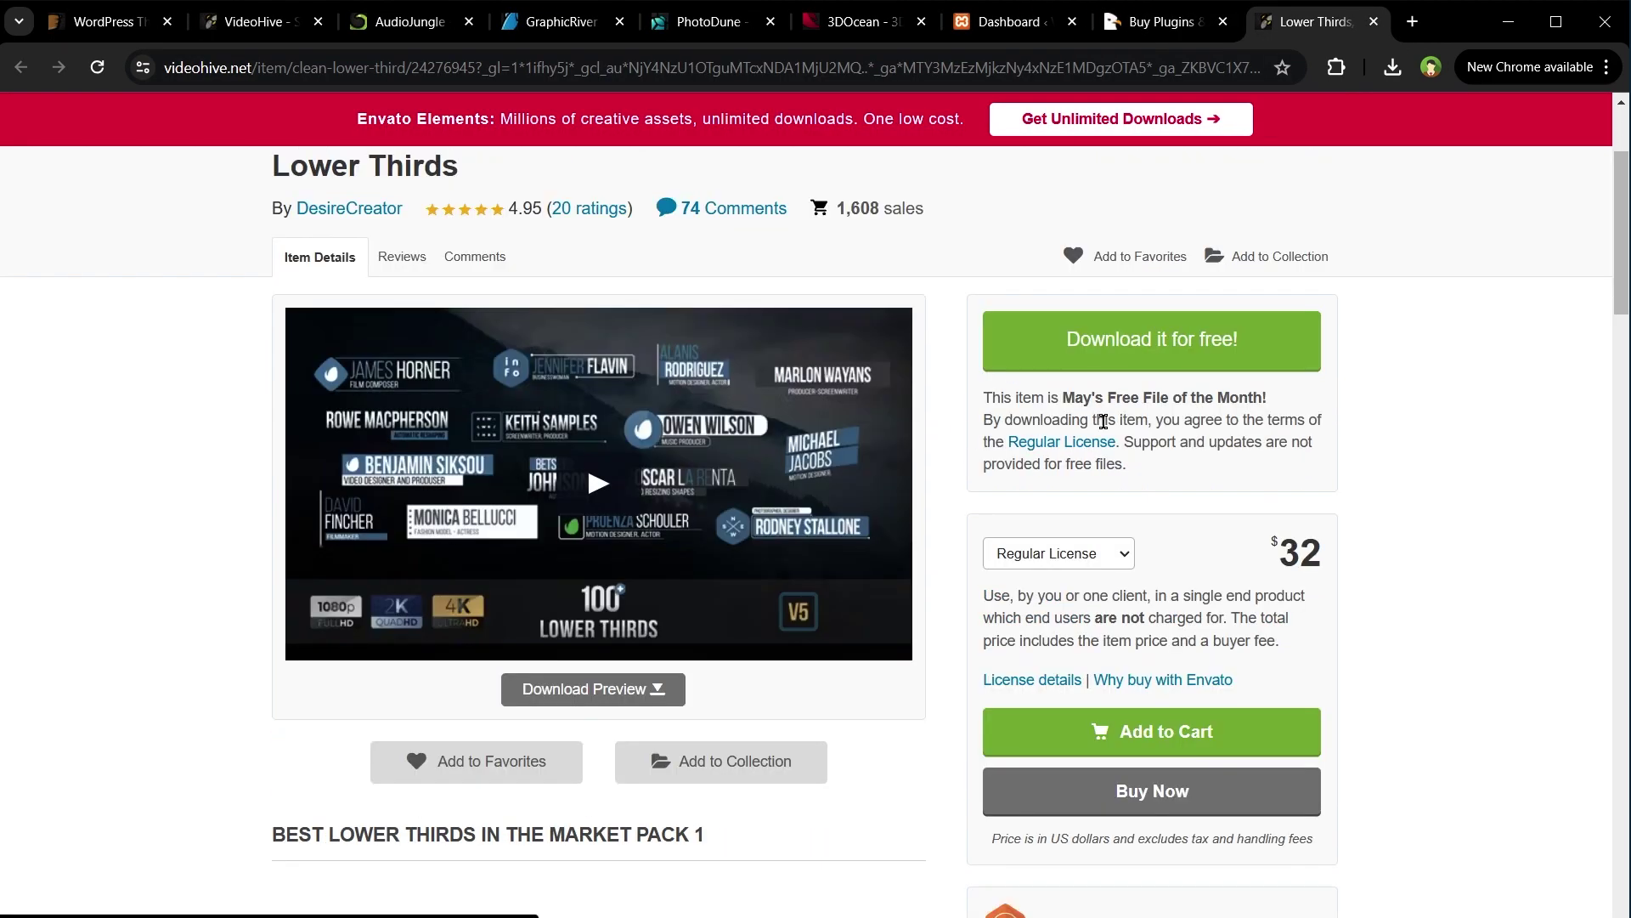
click(1203, 372)
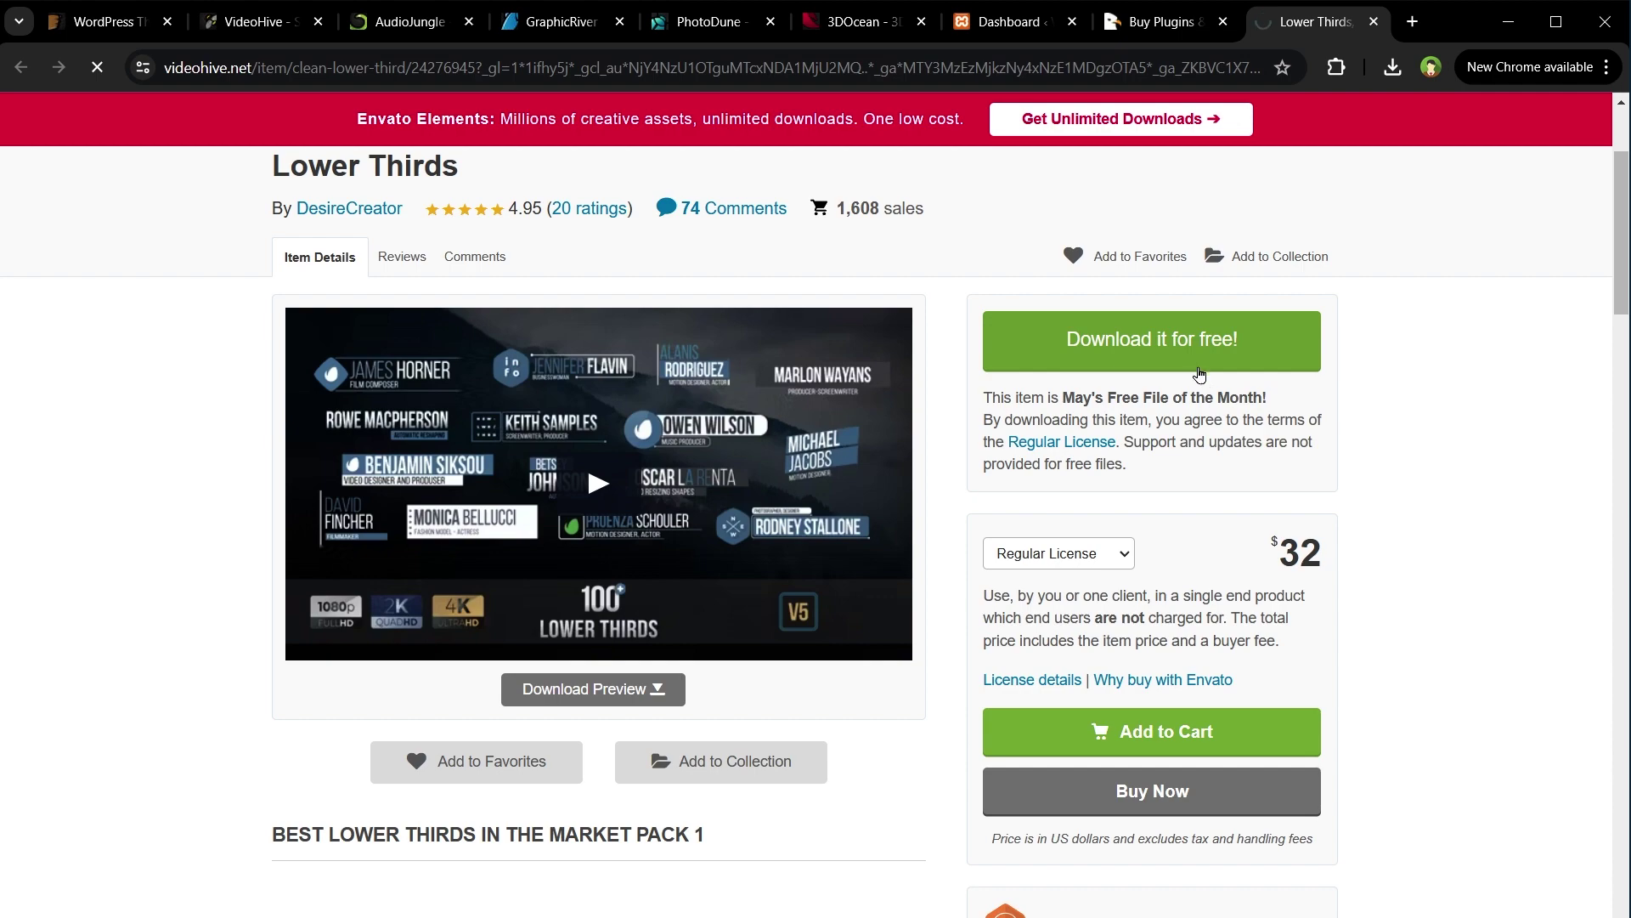
scroll(1464, 576, down, 10)
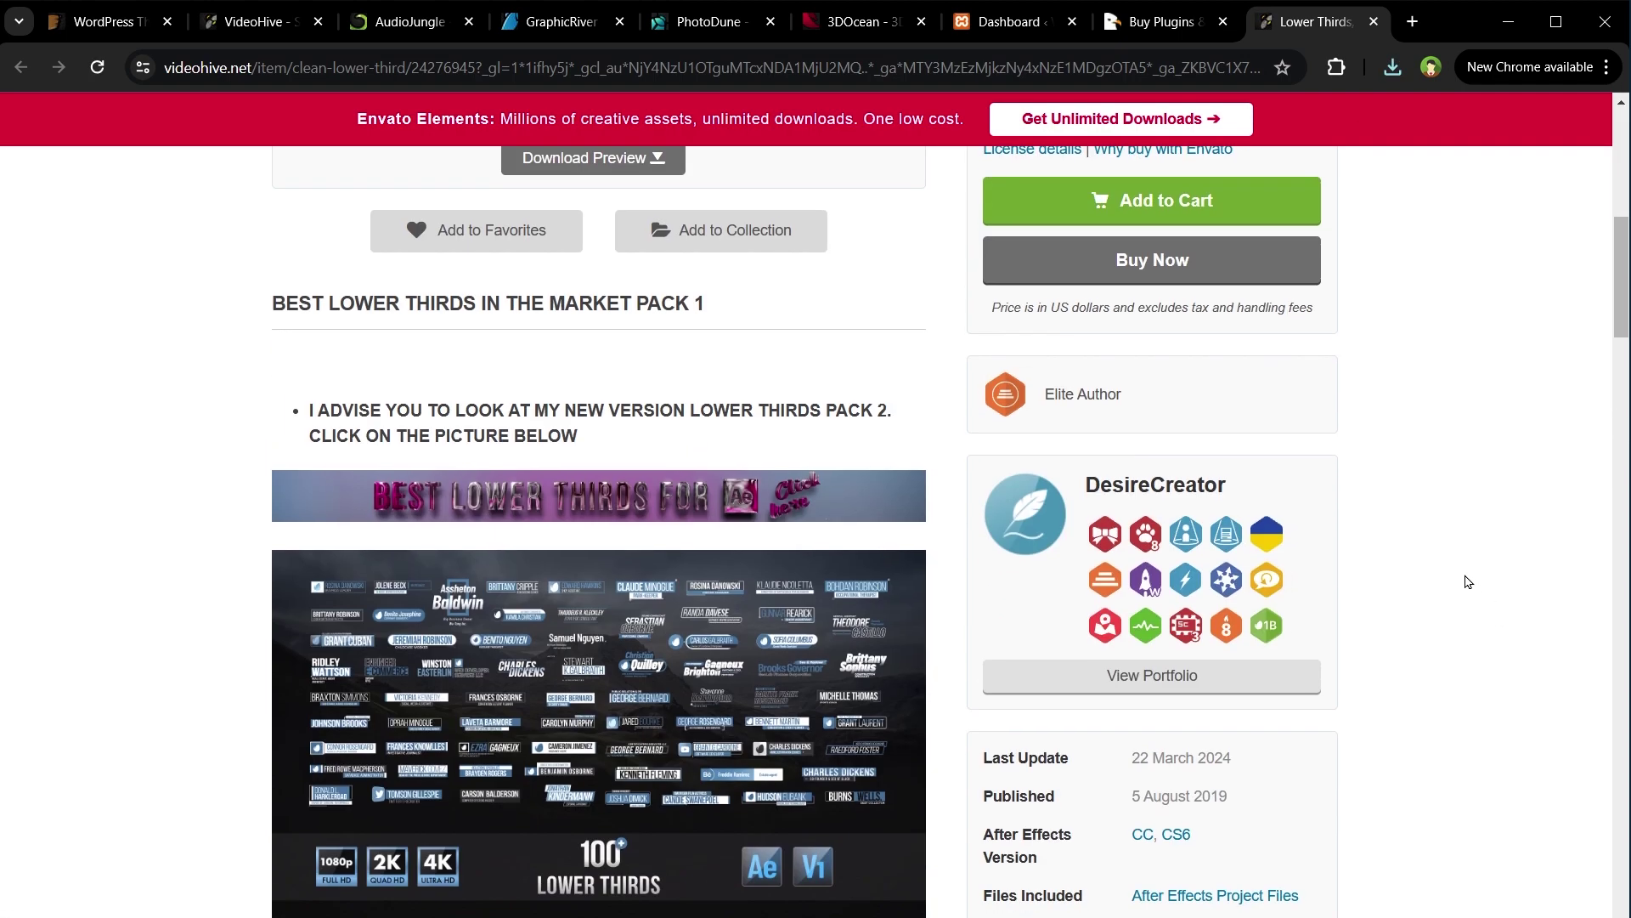
scroll(1463, 577, down, 8)
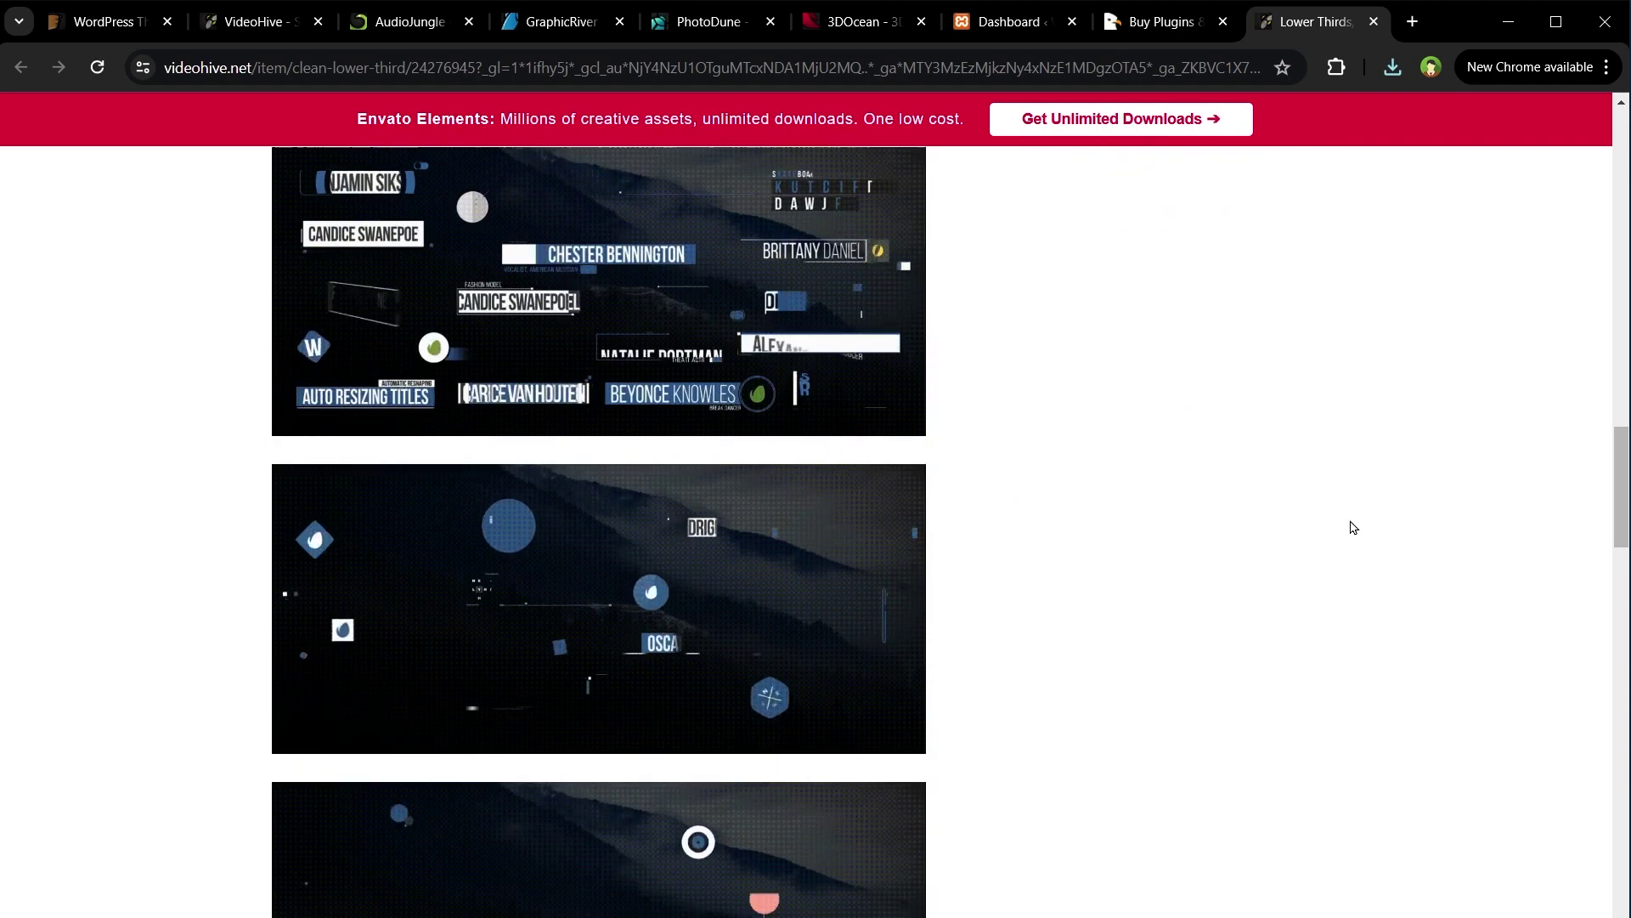
scroll(1353, 527, up, 1)
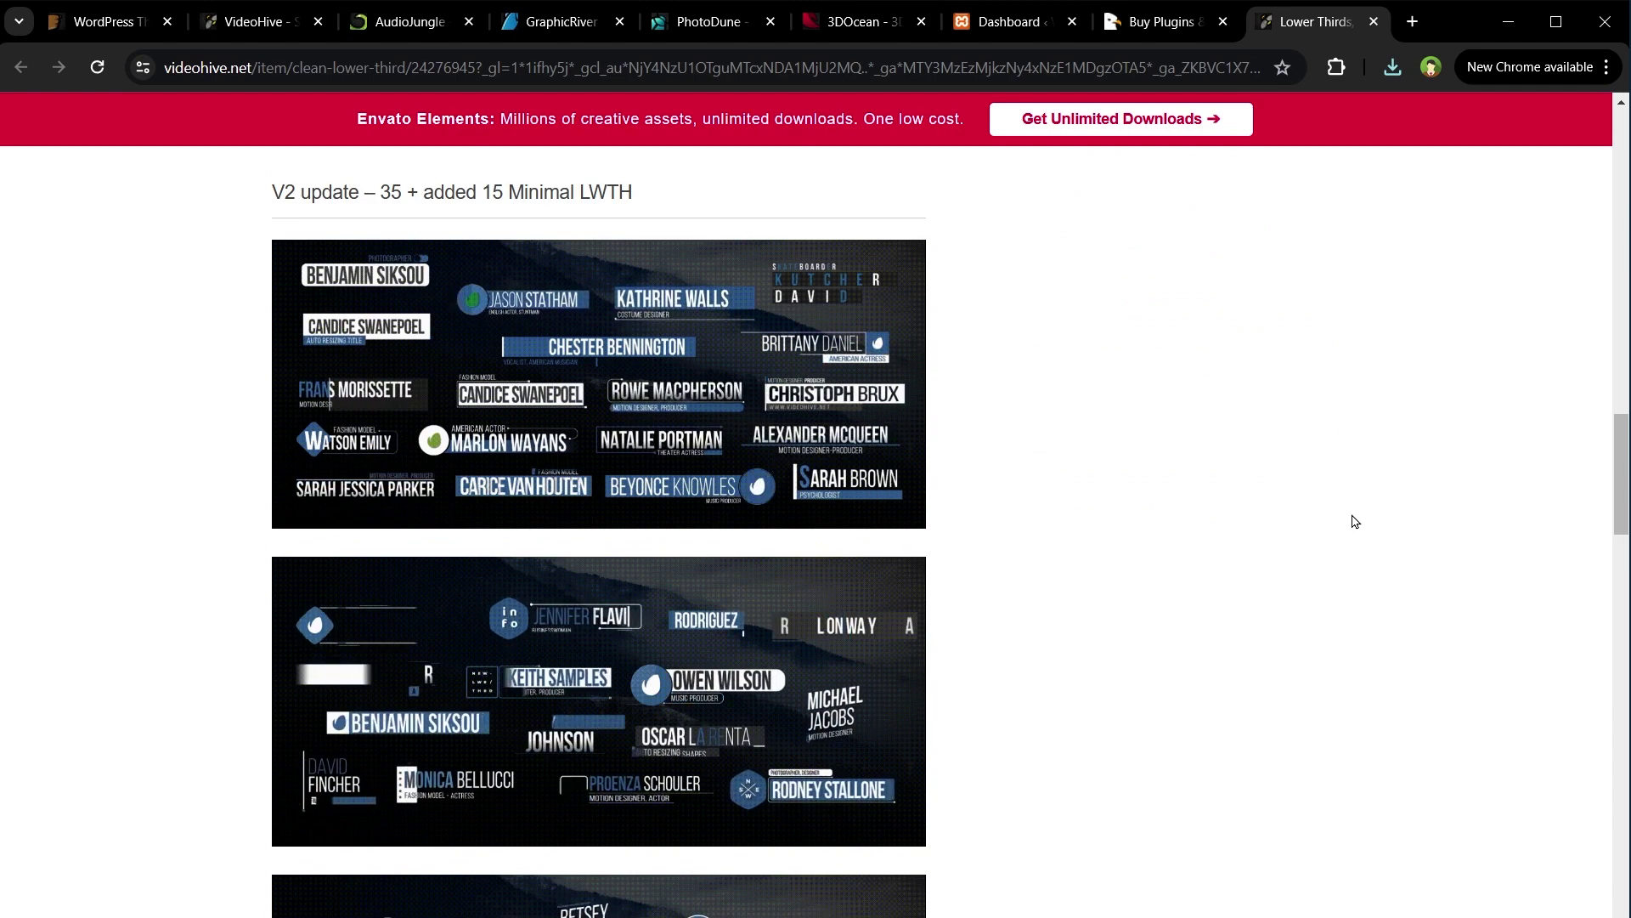
scroll(1354, 521, down, 10)
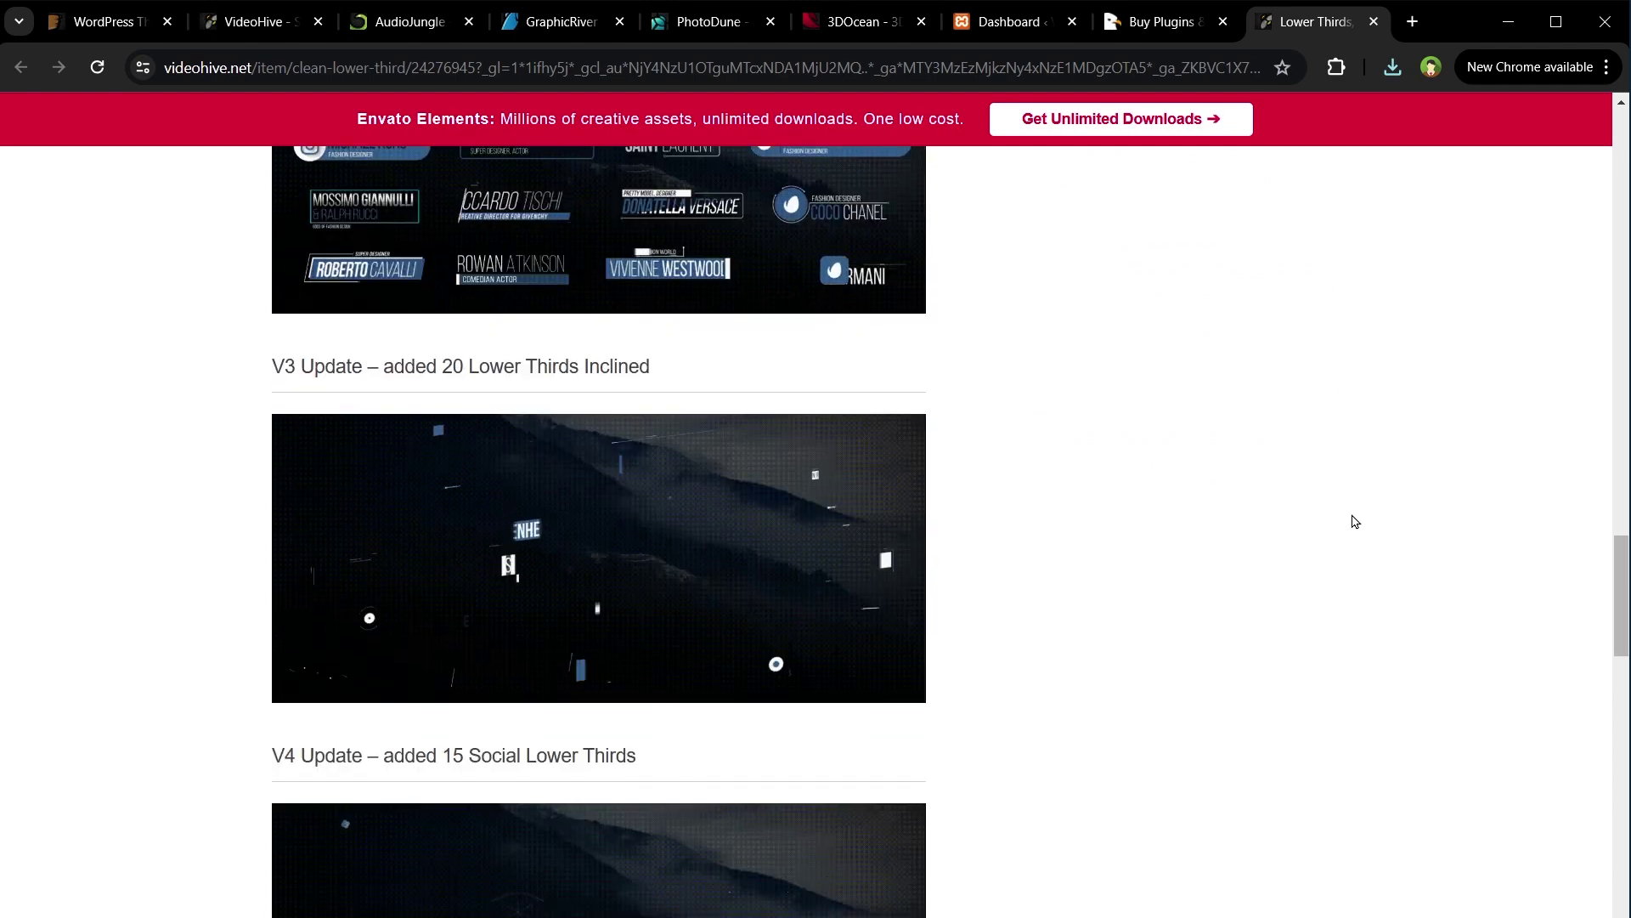
scroll(1355, 521, down, 2)
scroll(1354, 521, down, 4)
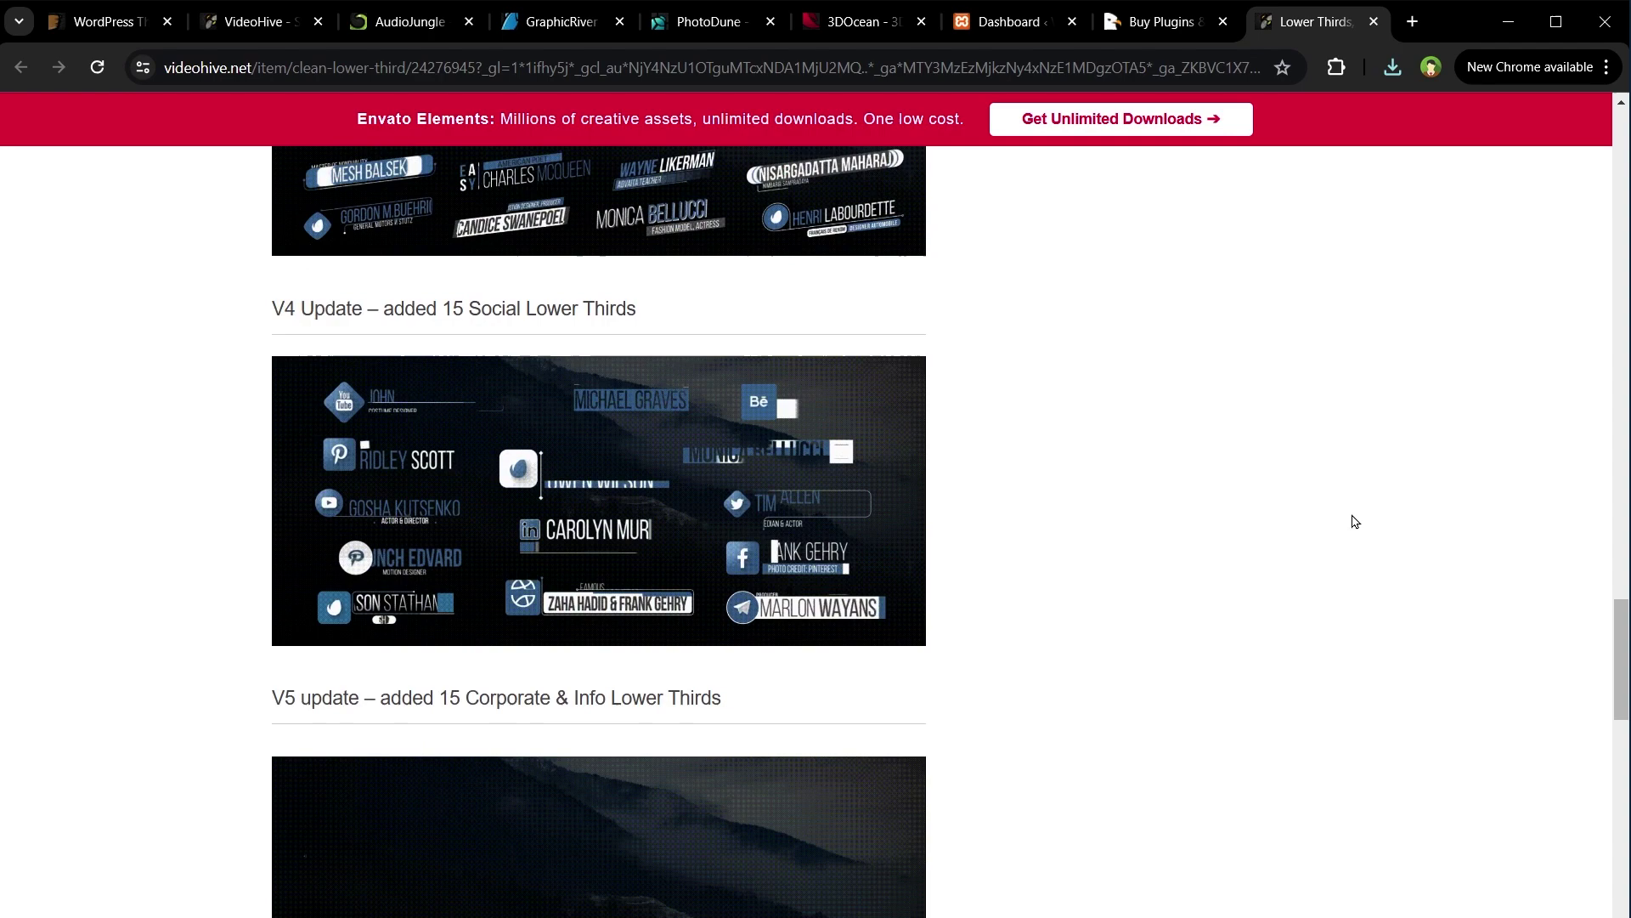
scroll(1354, 520, down, 5)
key(ctrl+w)
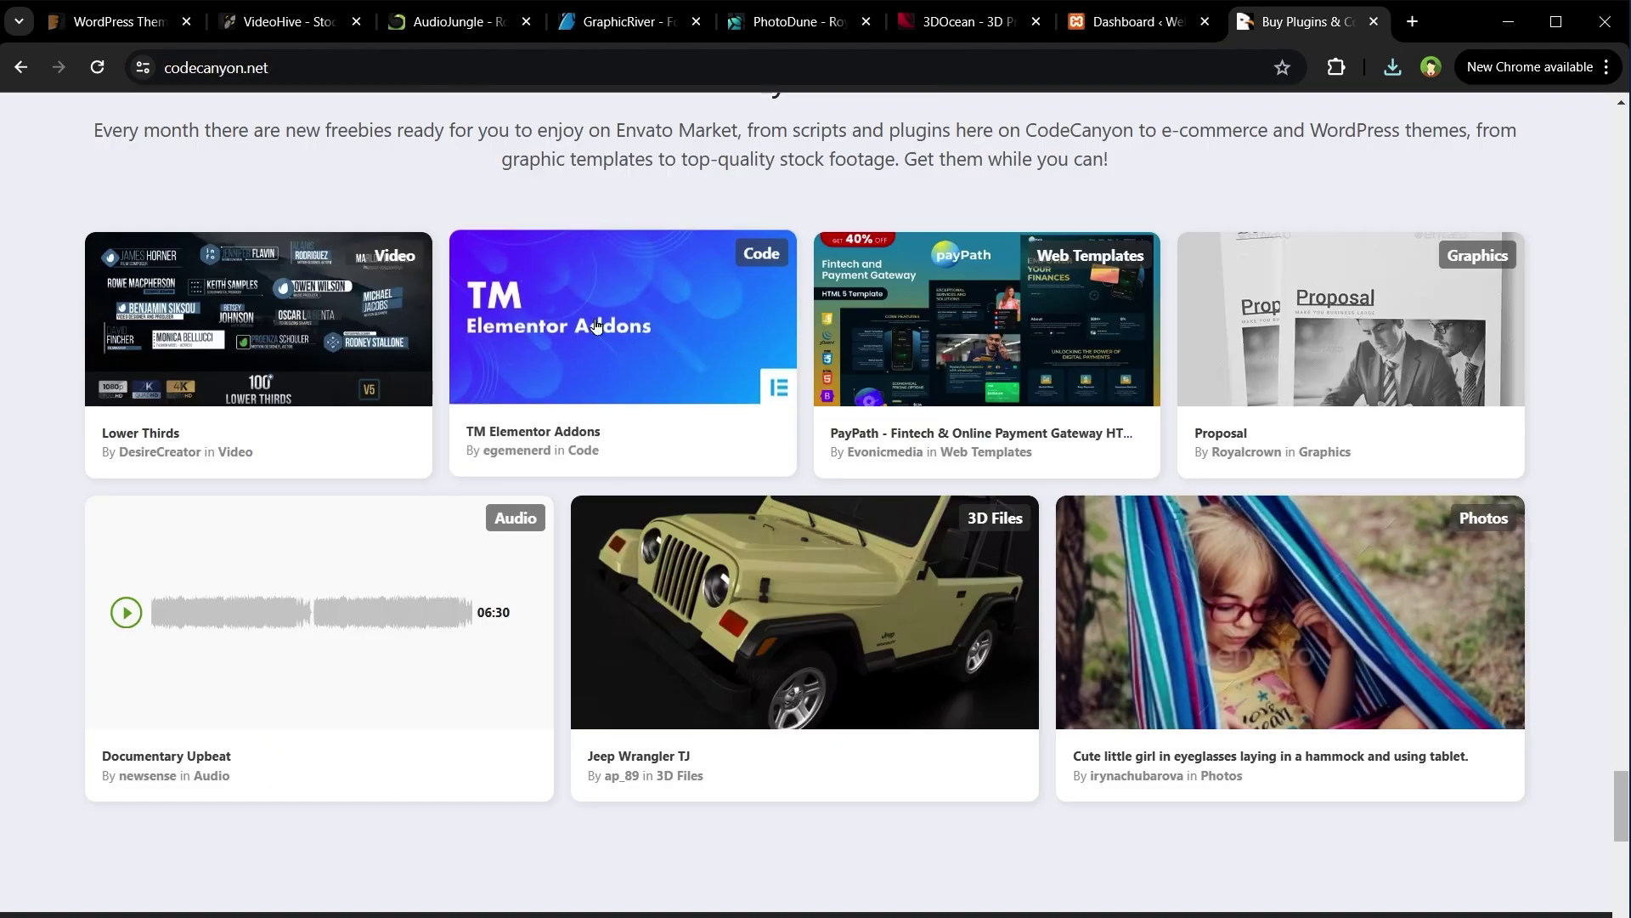
Step: Open TM Elementor Addons and scroll past Protected Content and Watch Videos to the Widgets list
click(651, 314)
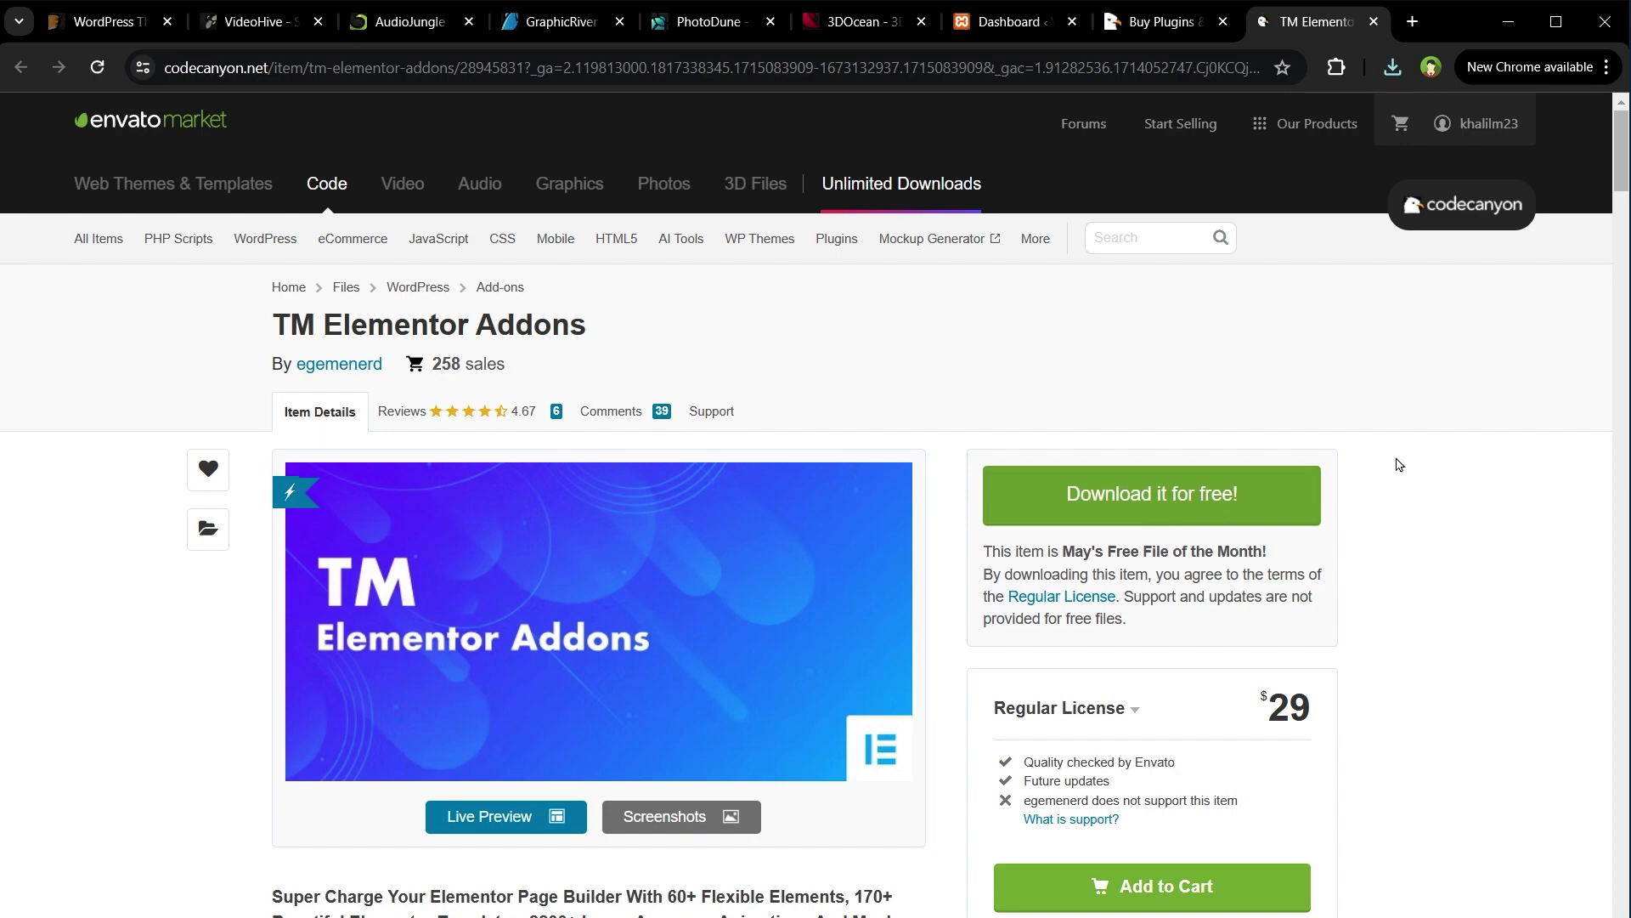
scroll(1400, 464, down, 10)
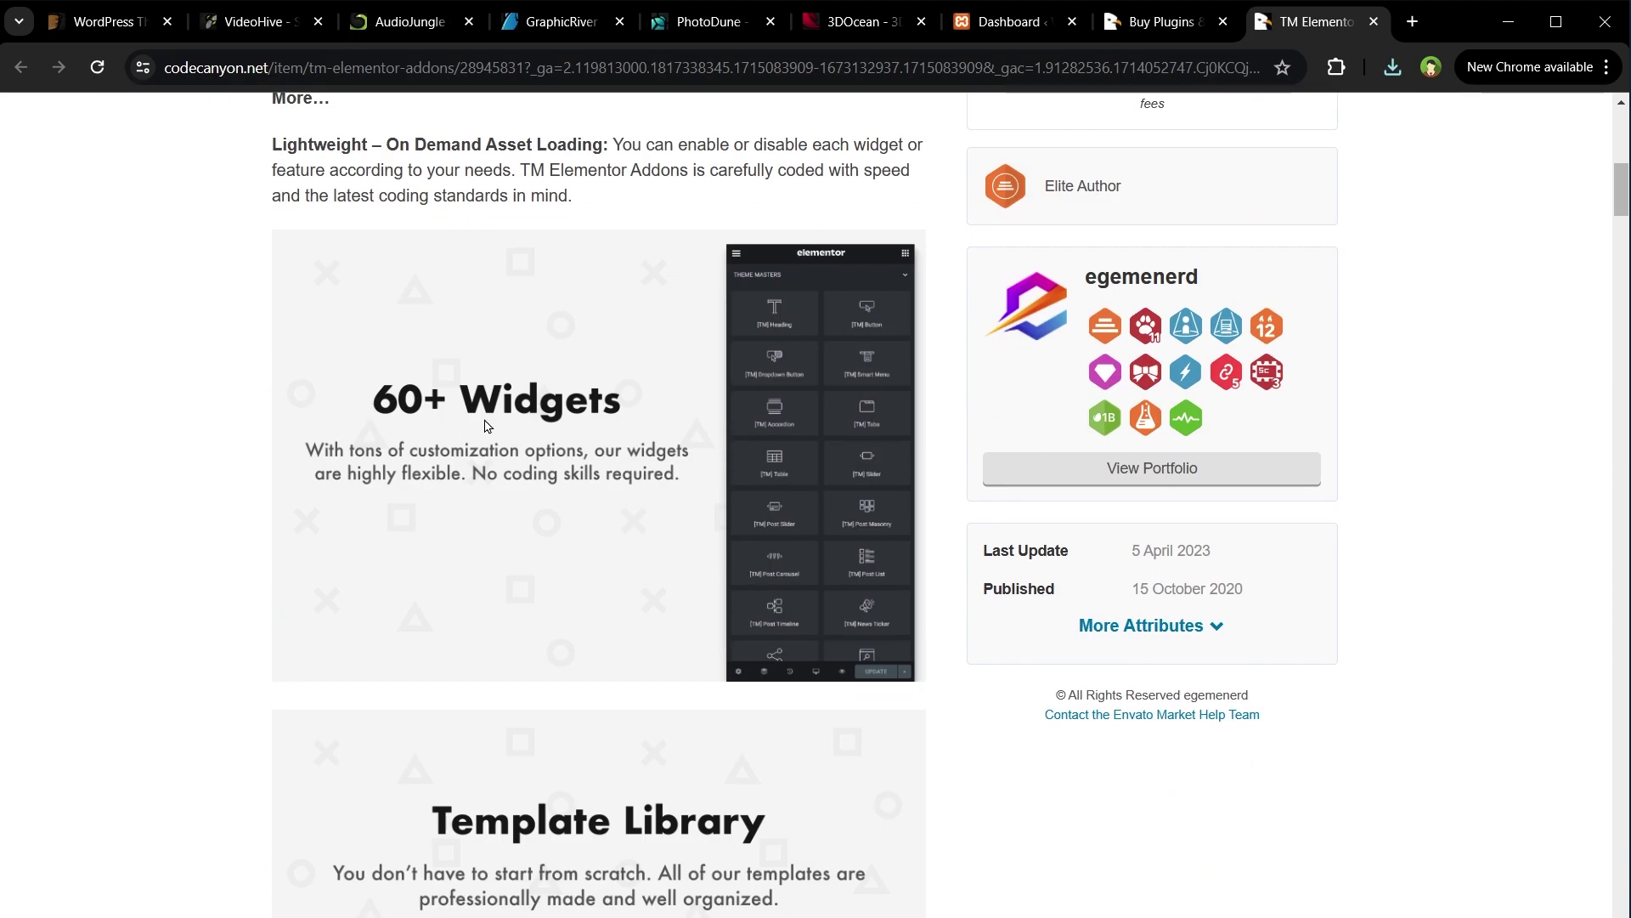
scroll(485, 424, down, 7)
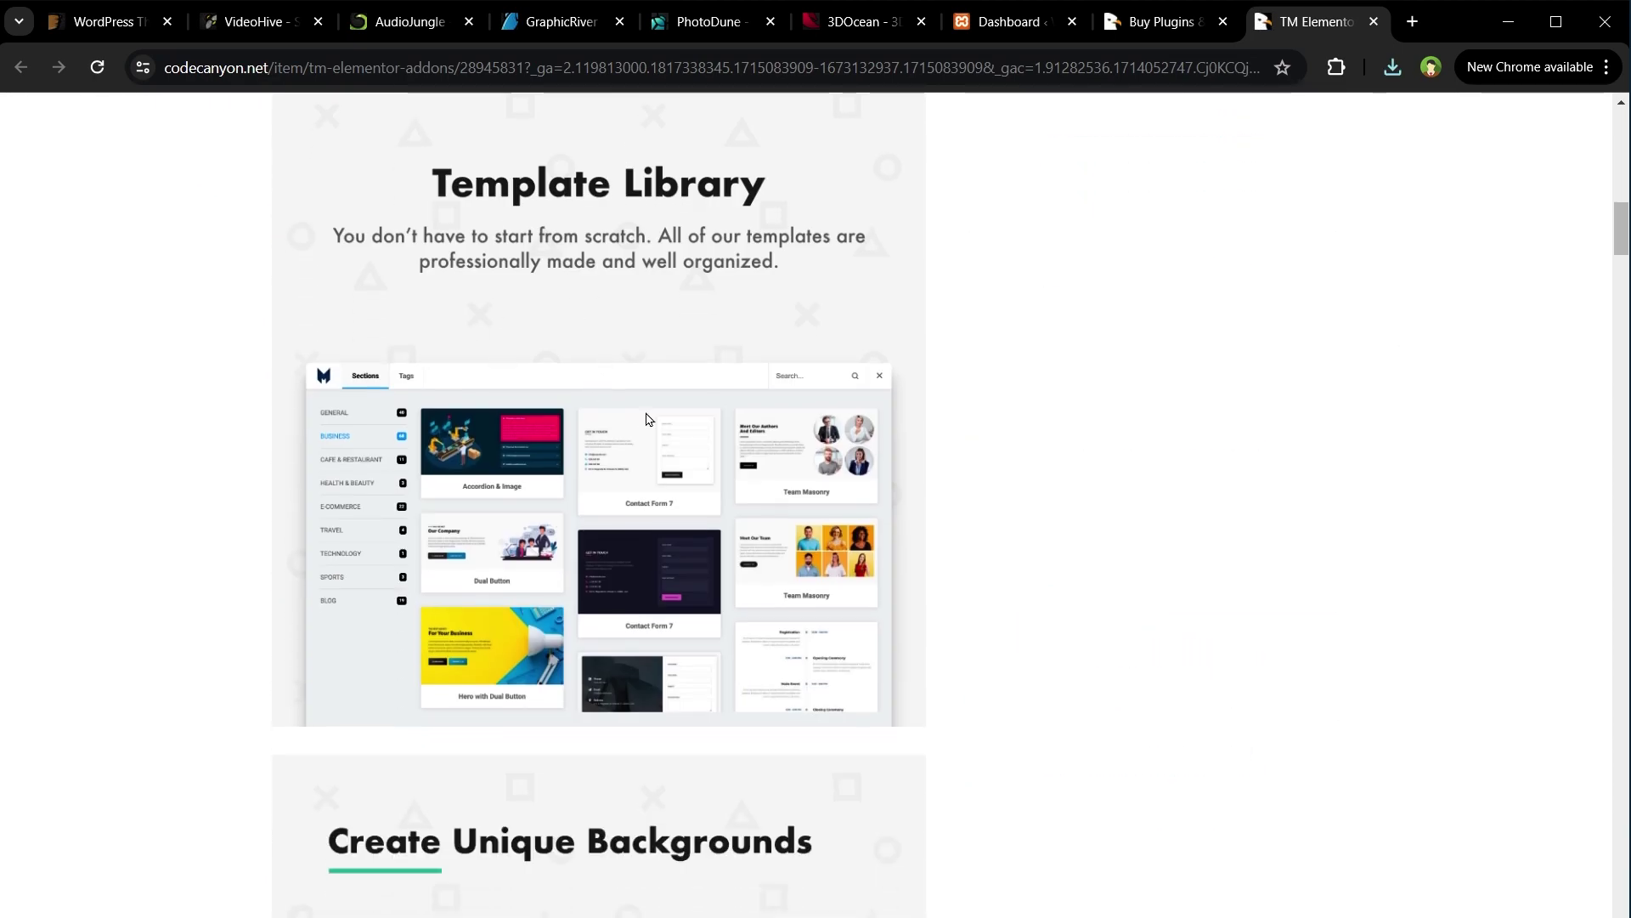
scroll(1325, 629, down, 7)
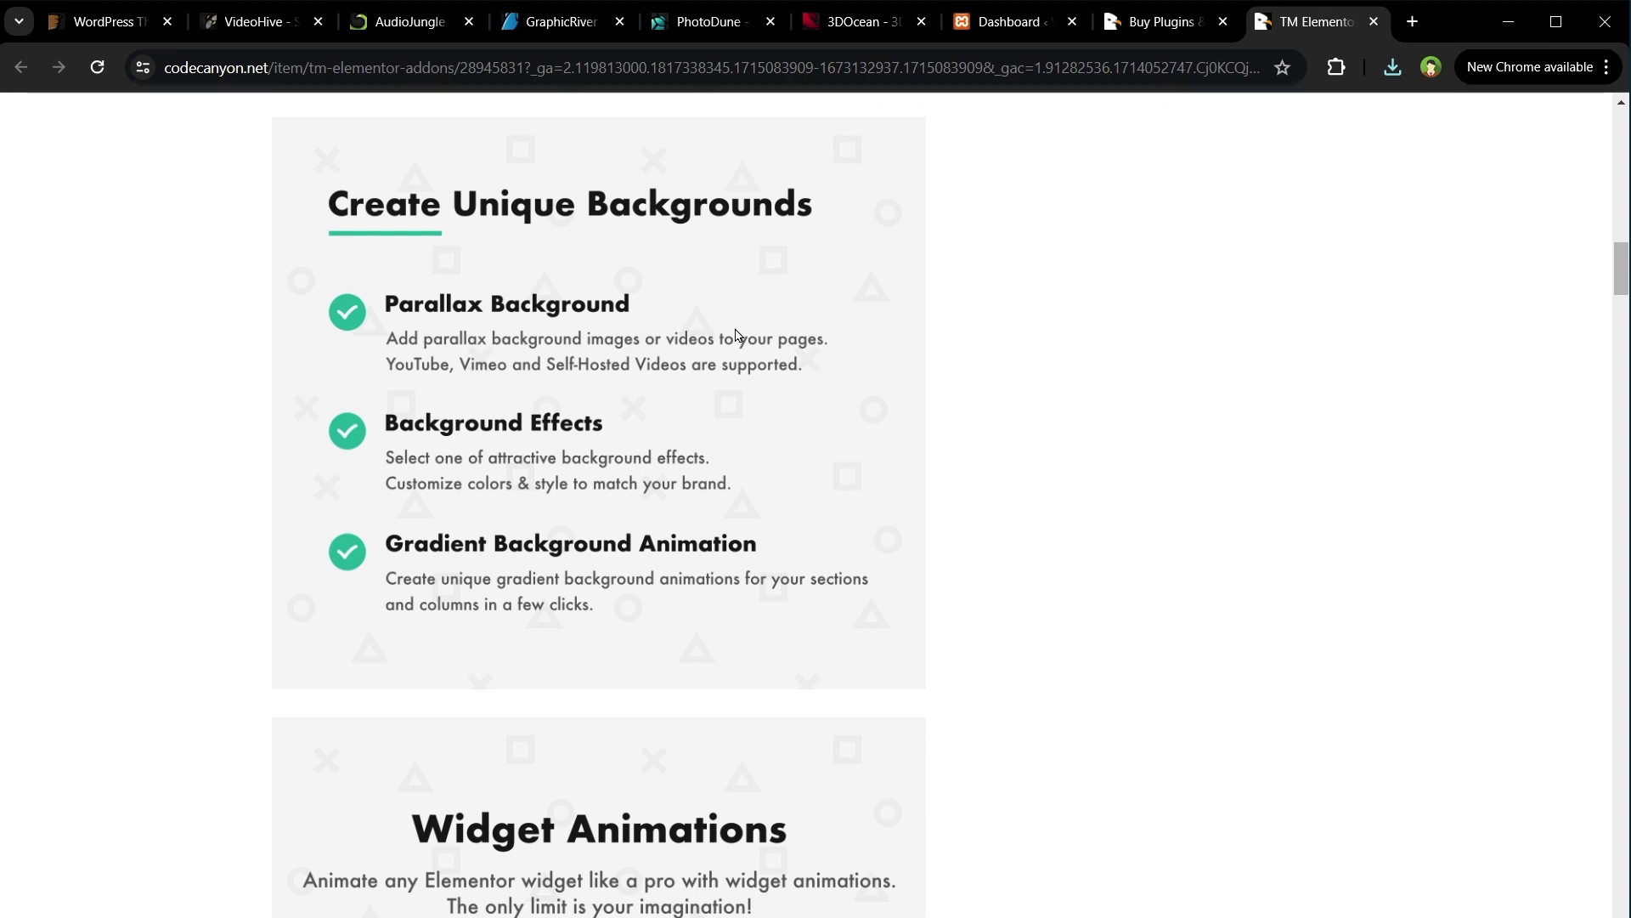
scroll(1149, 590, down, 7)
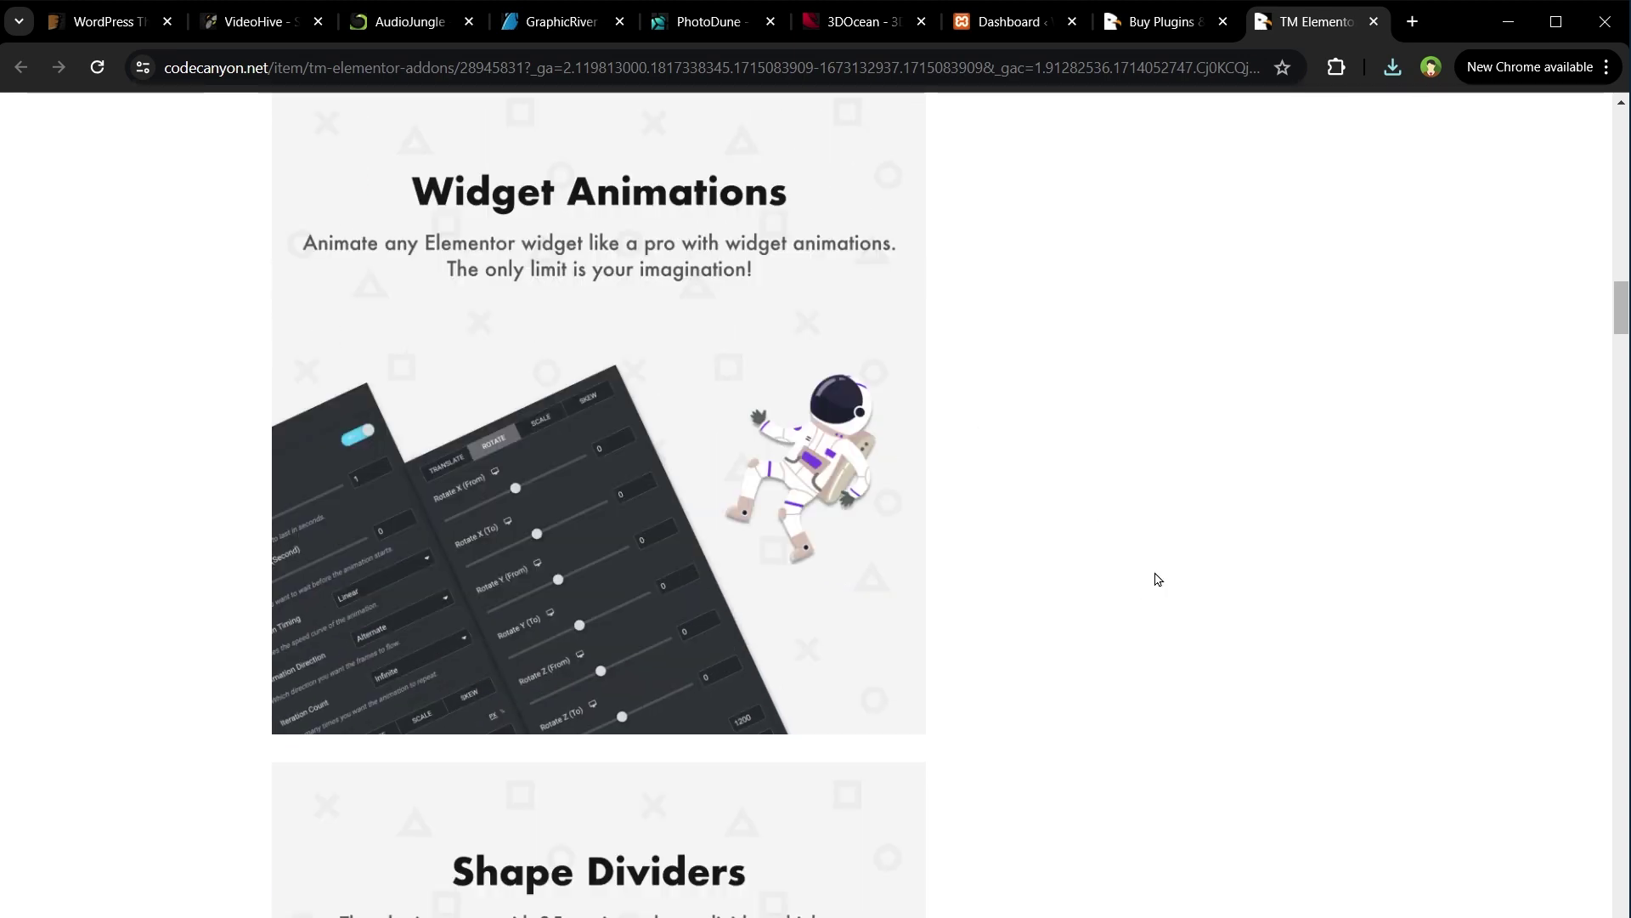
scroll(1153, 578, down, 15)
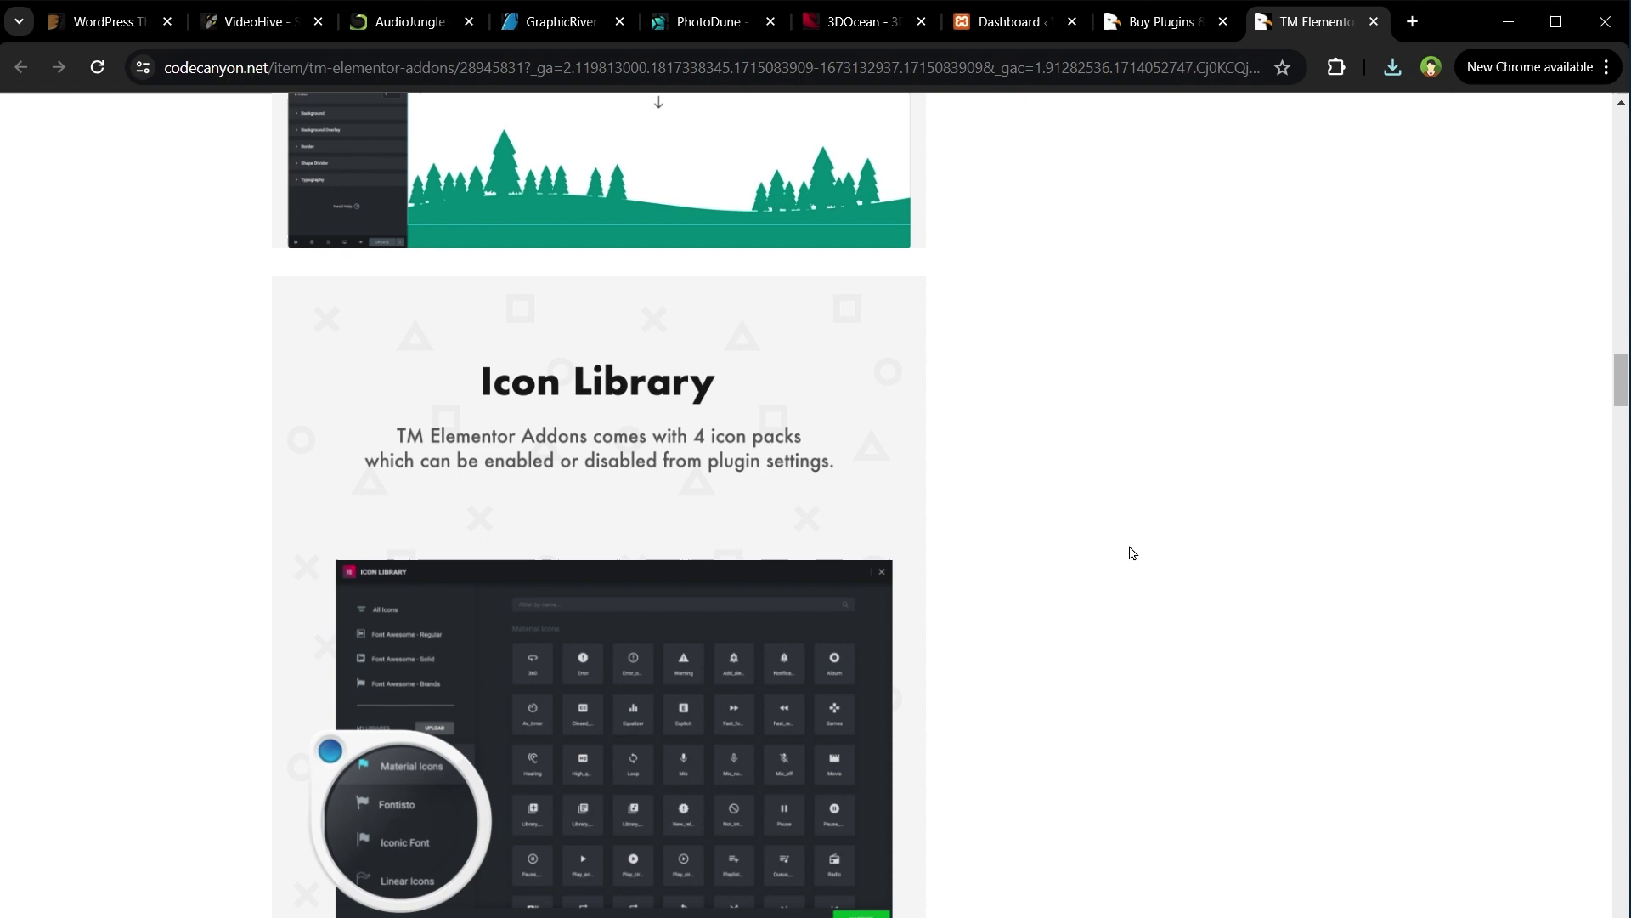
scroll(1199, 559, down, 7)
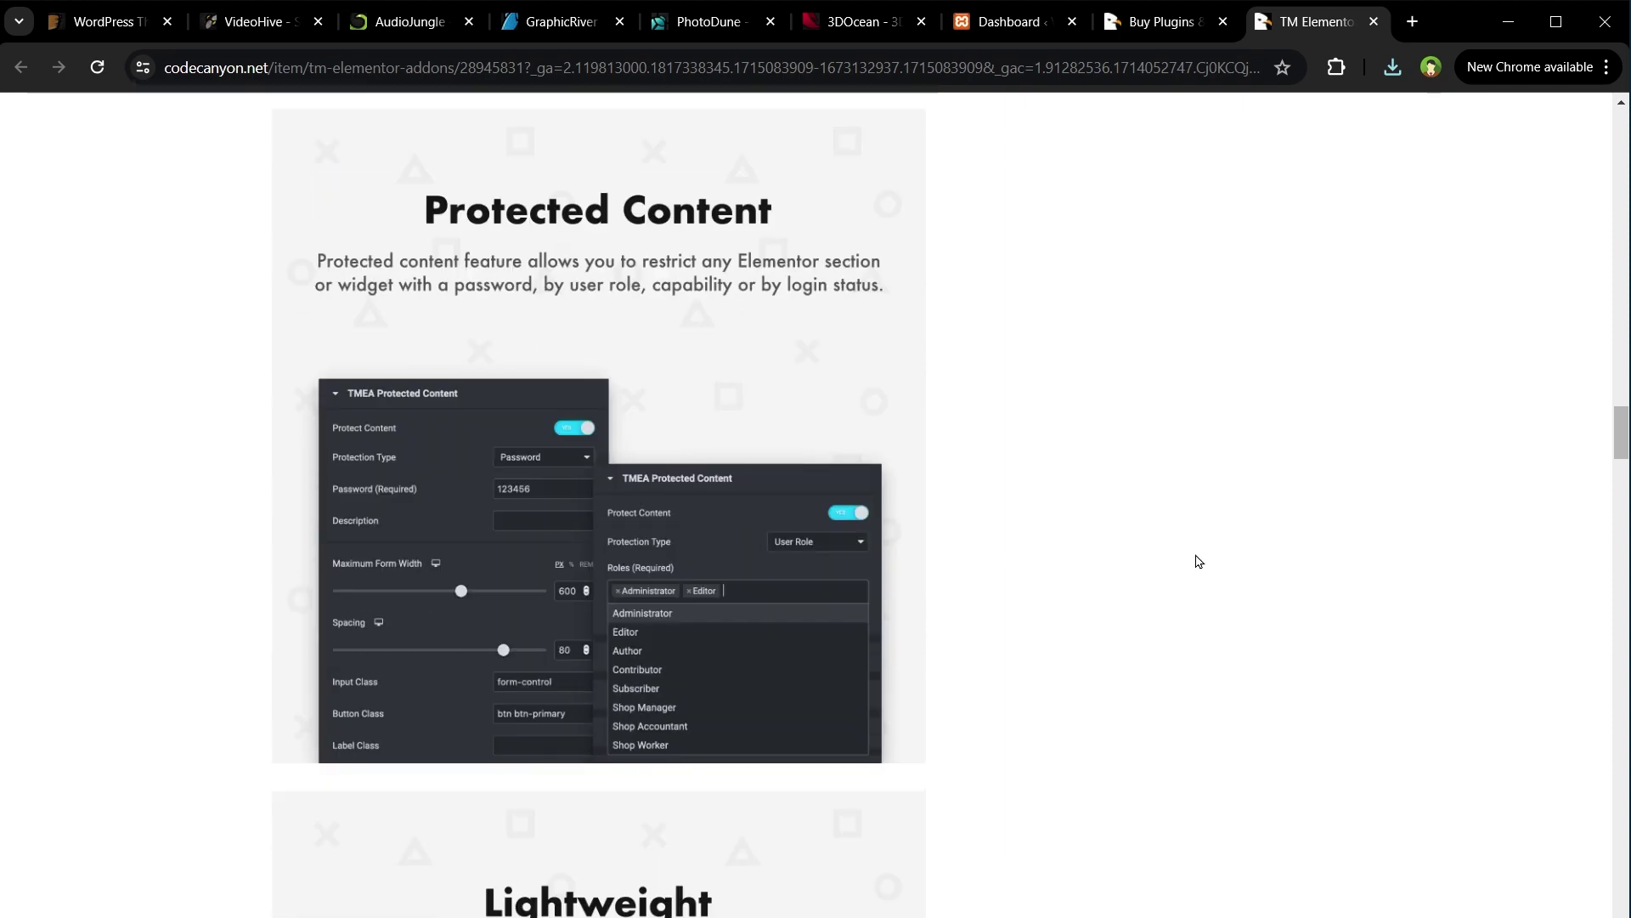
scroll(1198, 561, down, 16)
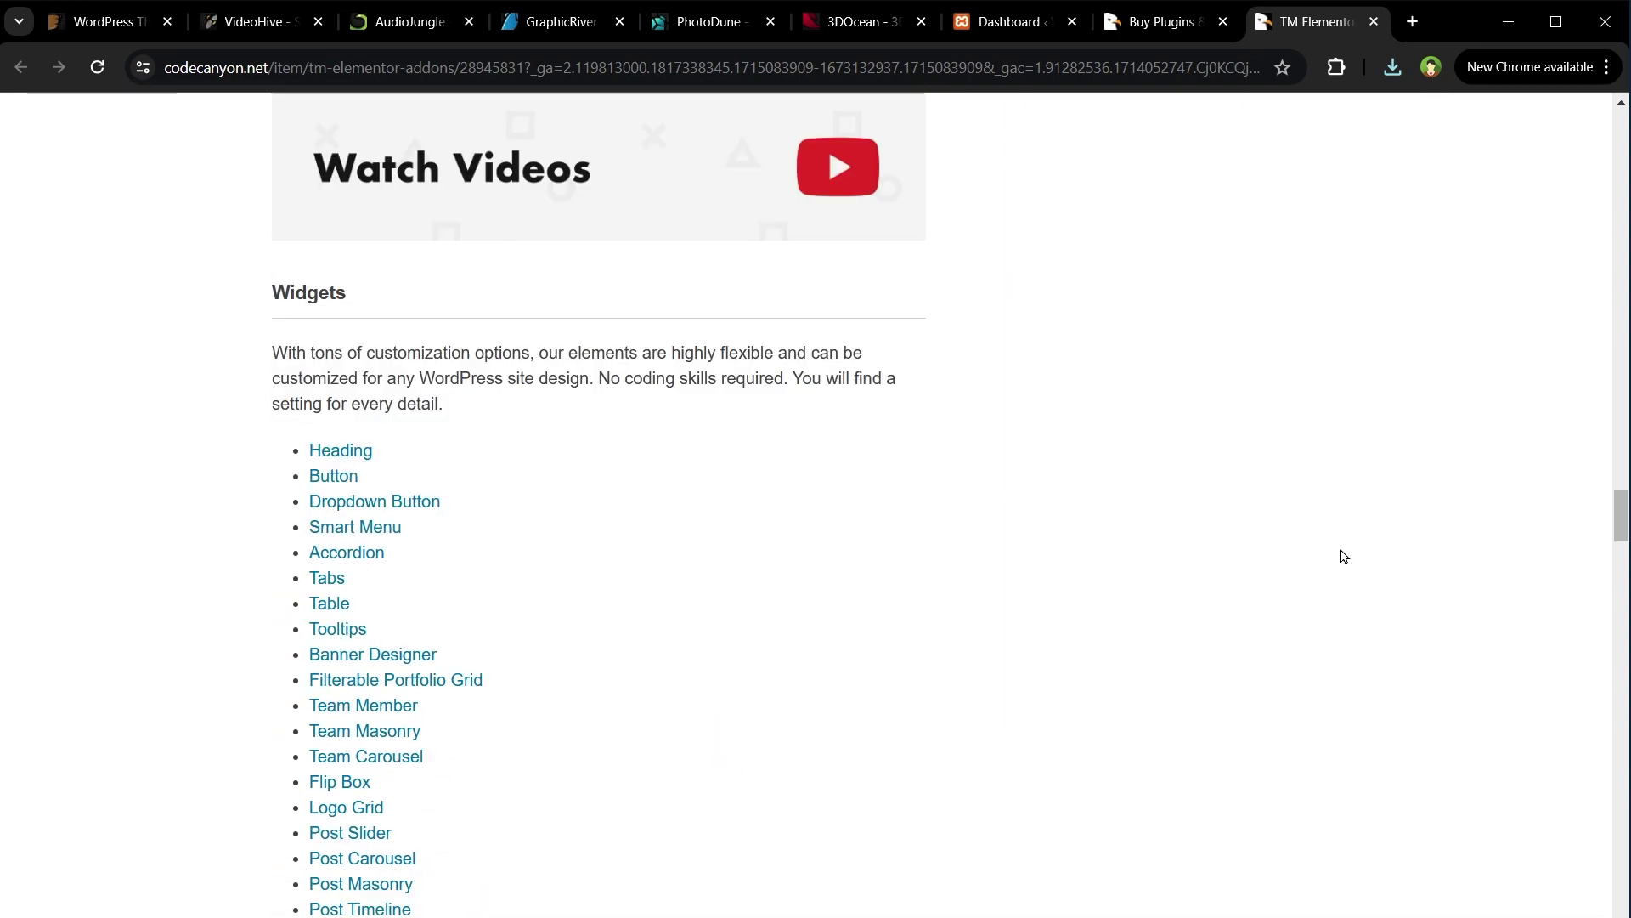
scroll(1322, 556, down, 1)
scroll(985, 695, down, 15)
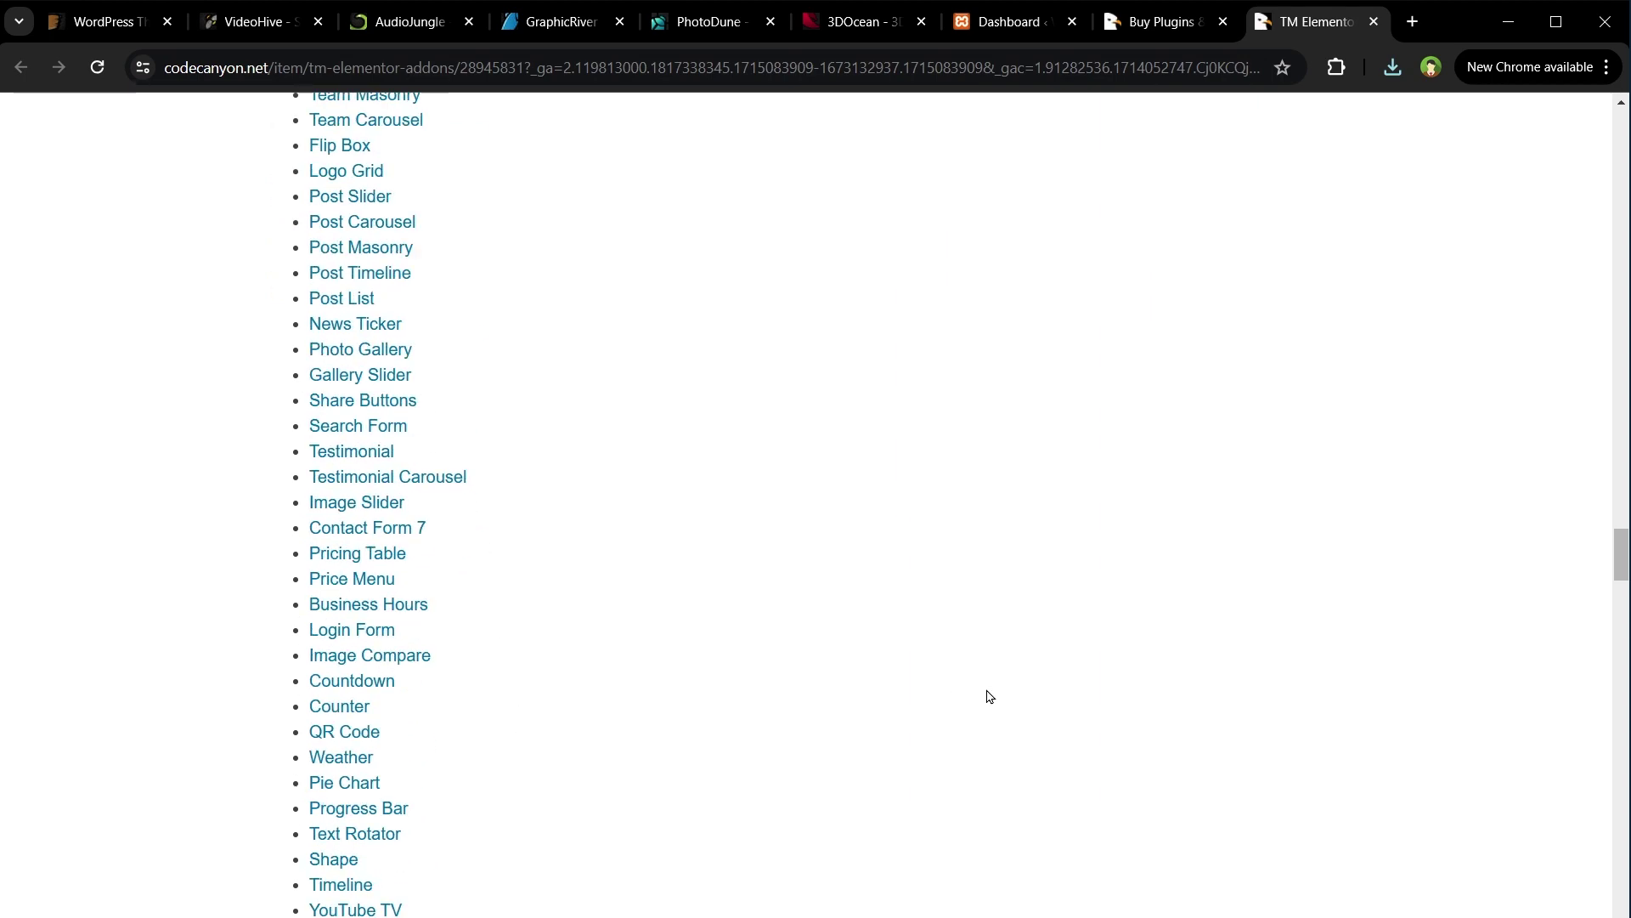
Step: Close the TM Elementor Addons page and scroll down through the PayPath live preview
key(ctrl+w)
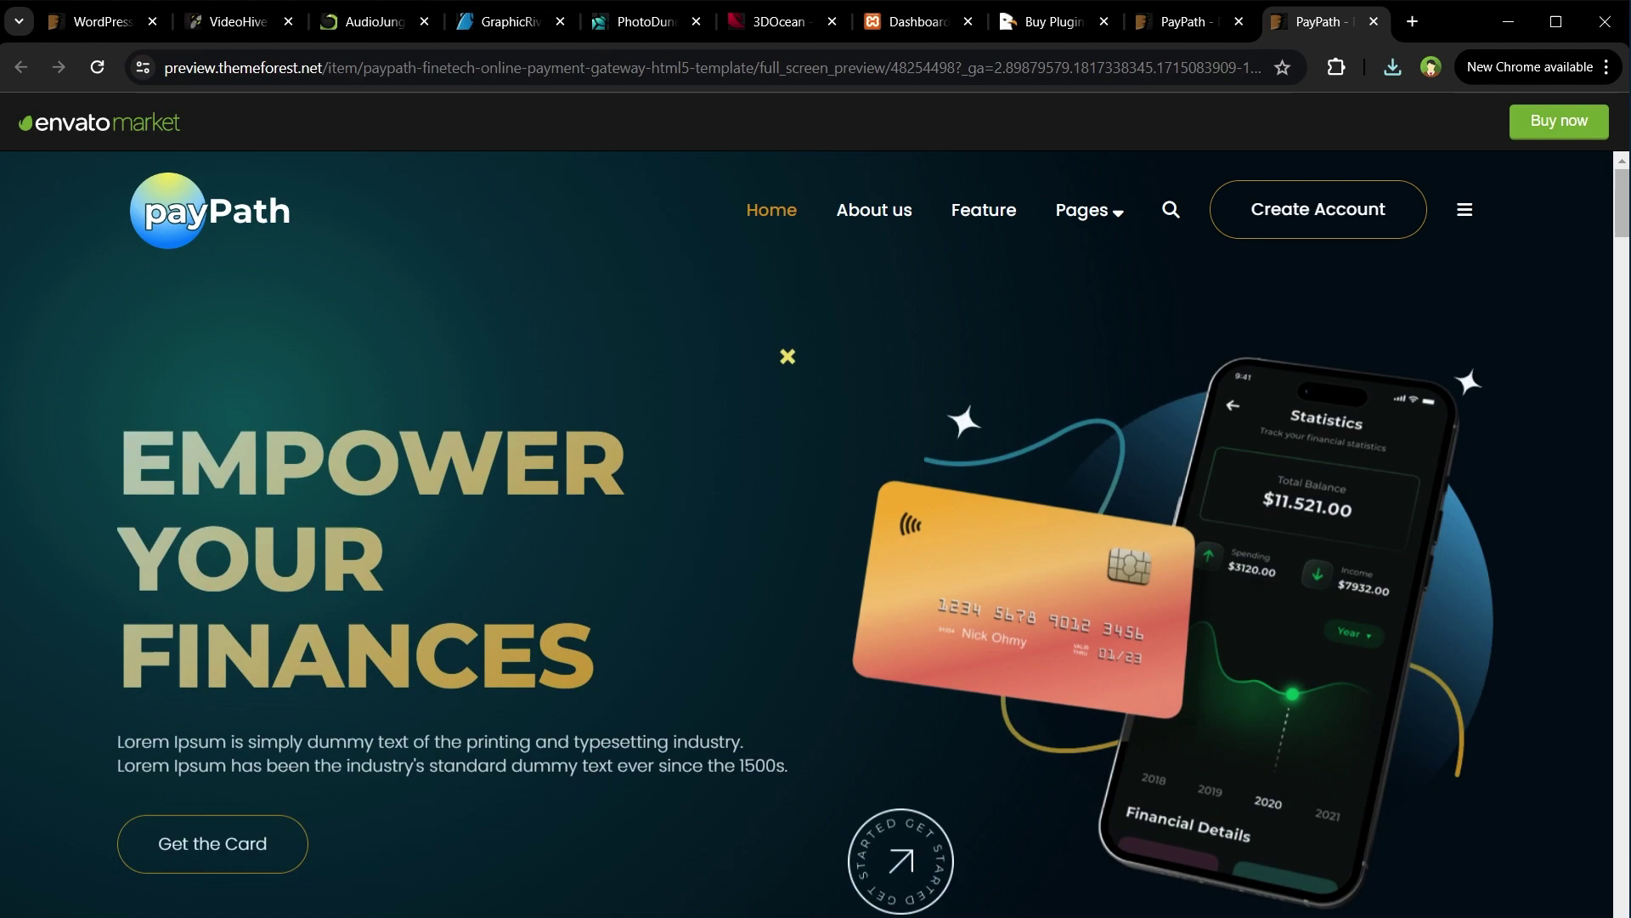
scroll(1623, 218, down, 8)
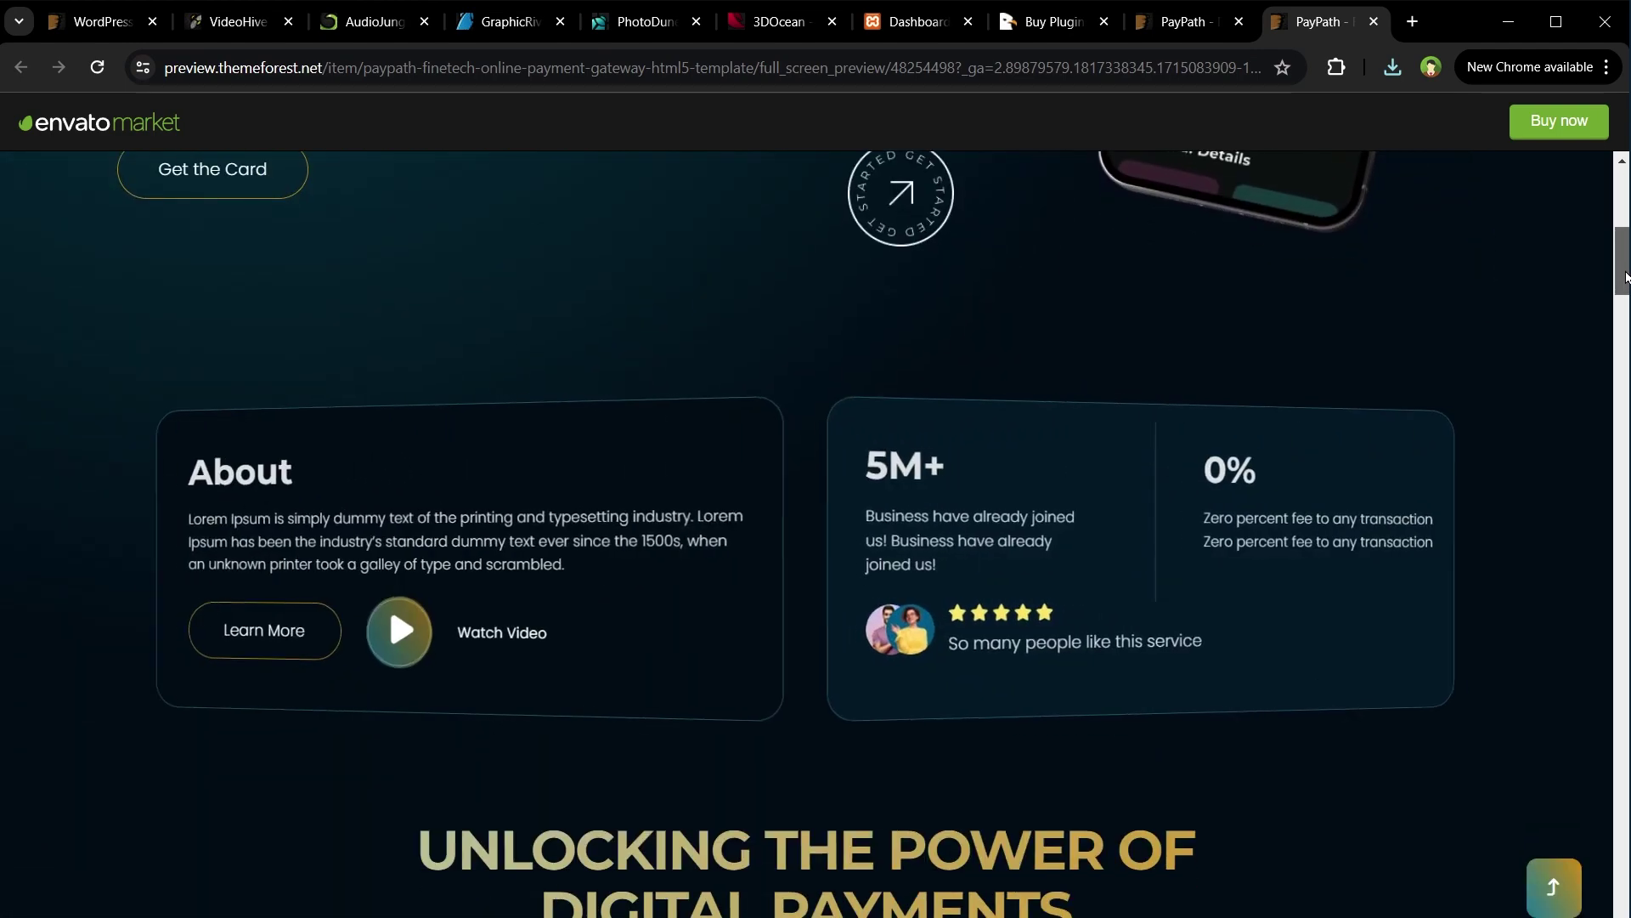
scroll(1623, 218, down, 5)
scroll(815, 534, down, 9)
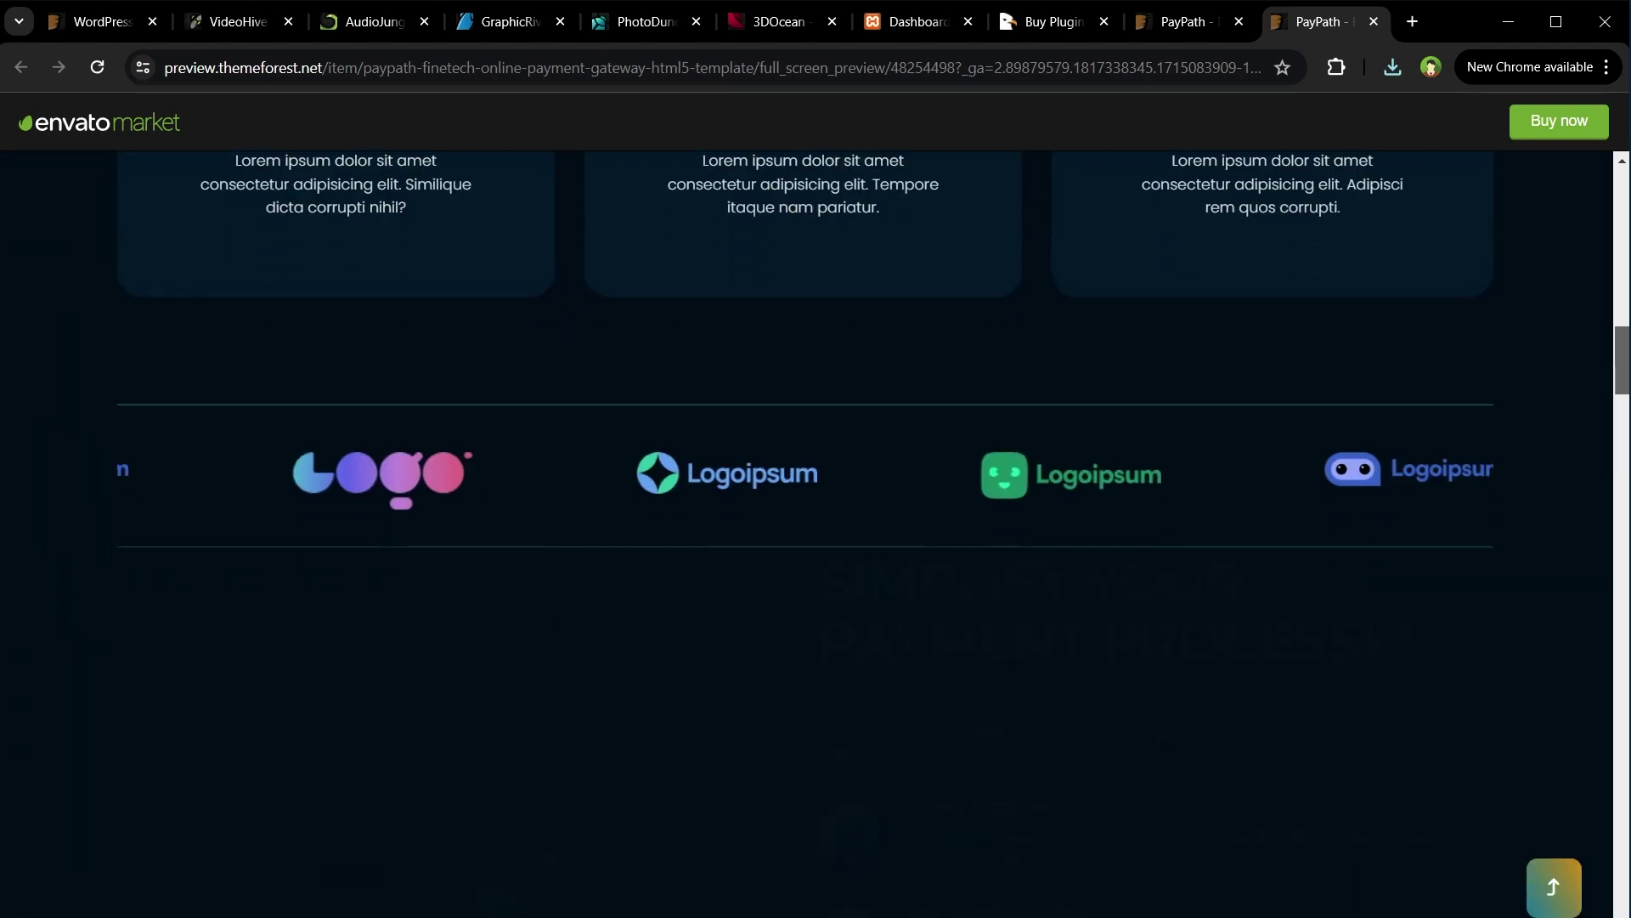
scroll(816, 533, down, 4)
scroll(816, 534, down, 8)
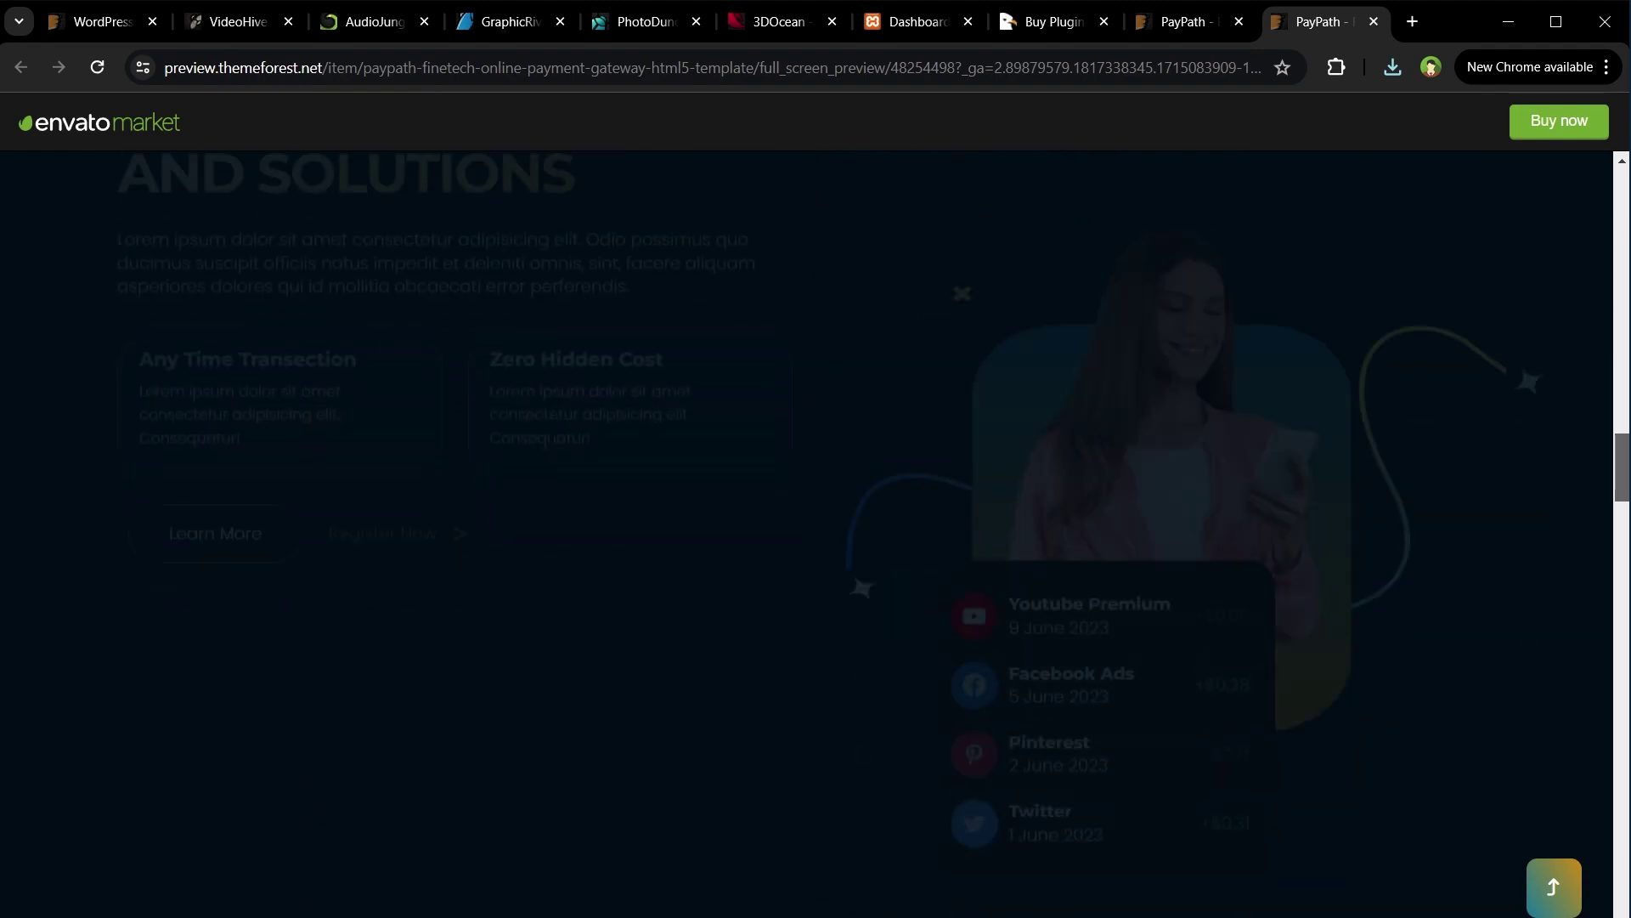
scroll(815, 534, down, 15)
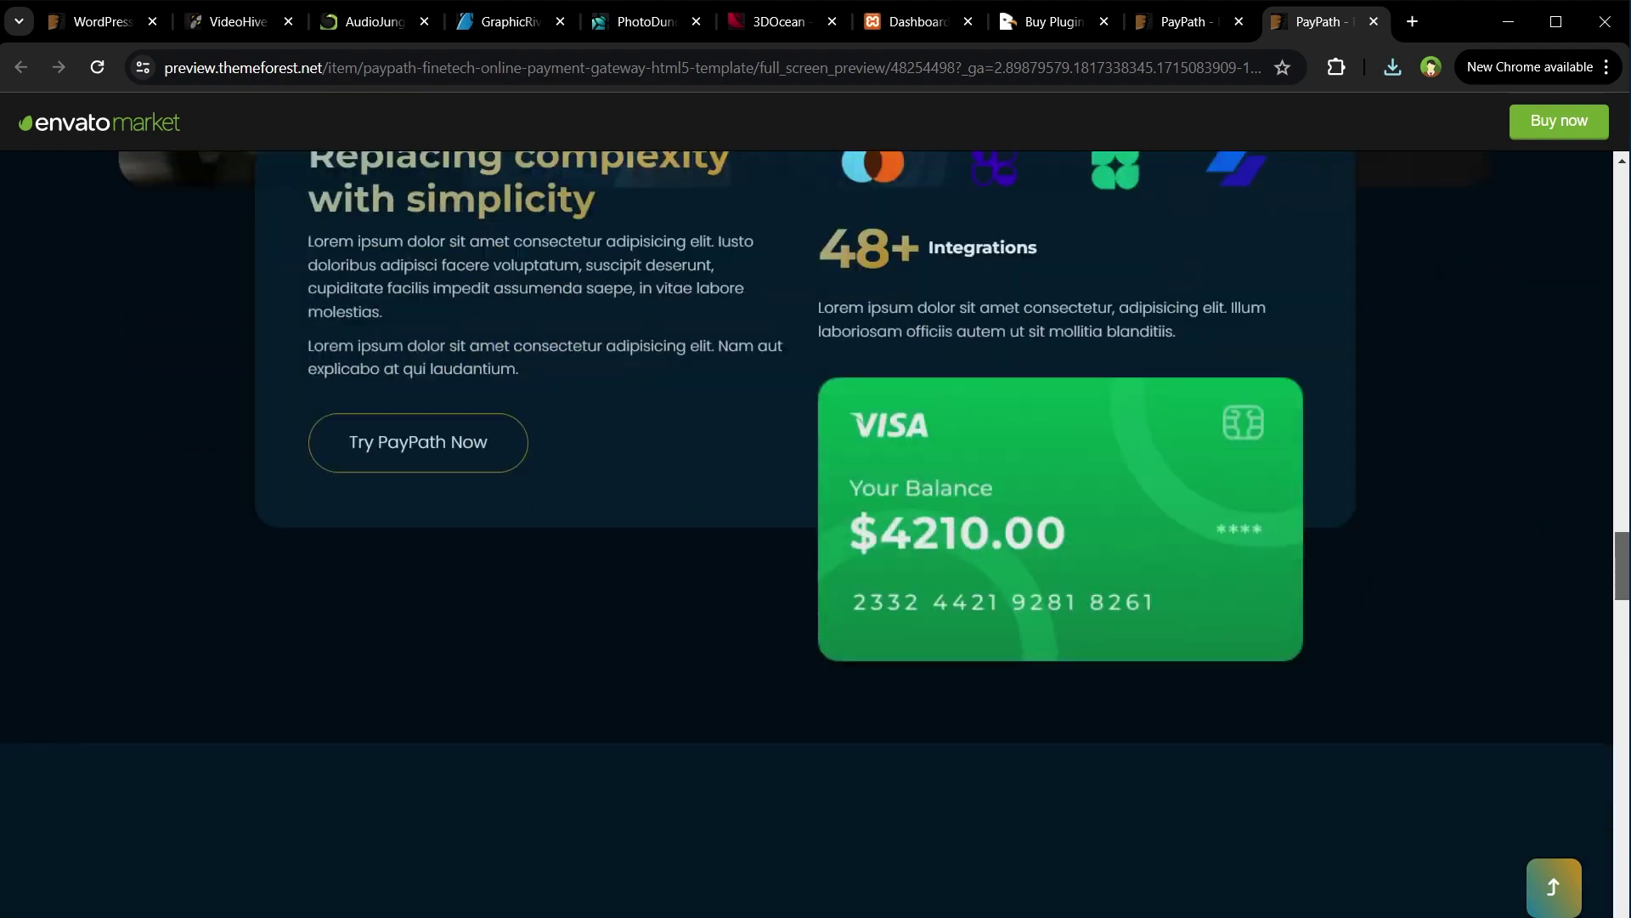
scroll(816, 533, down, 20)
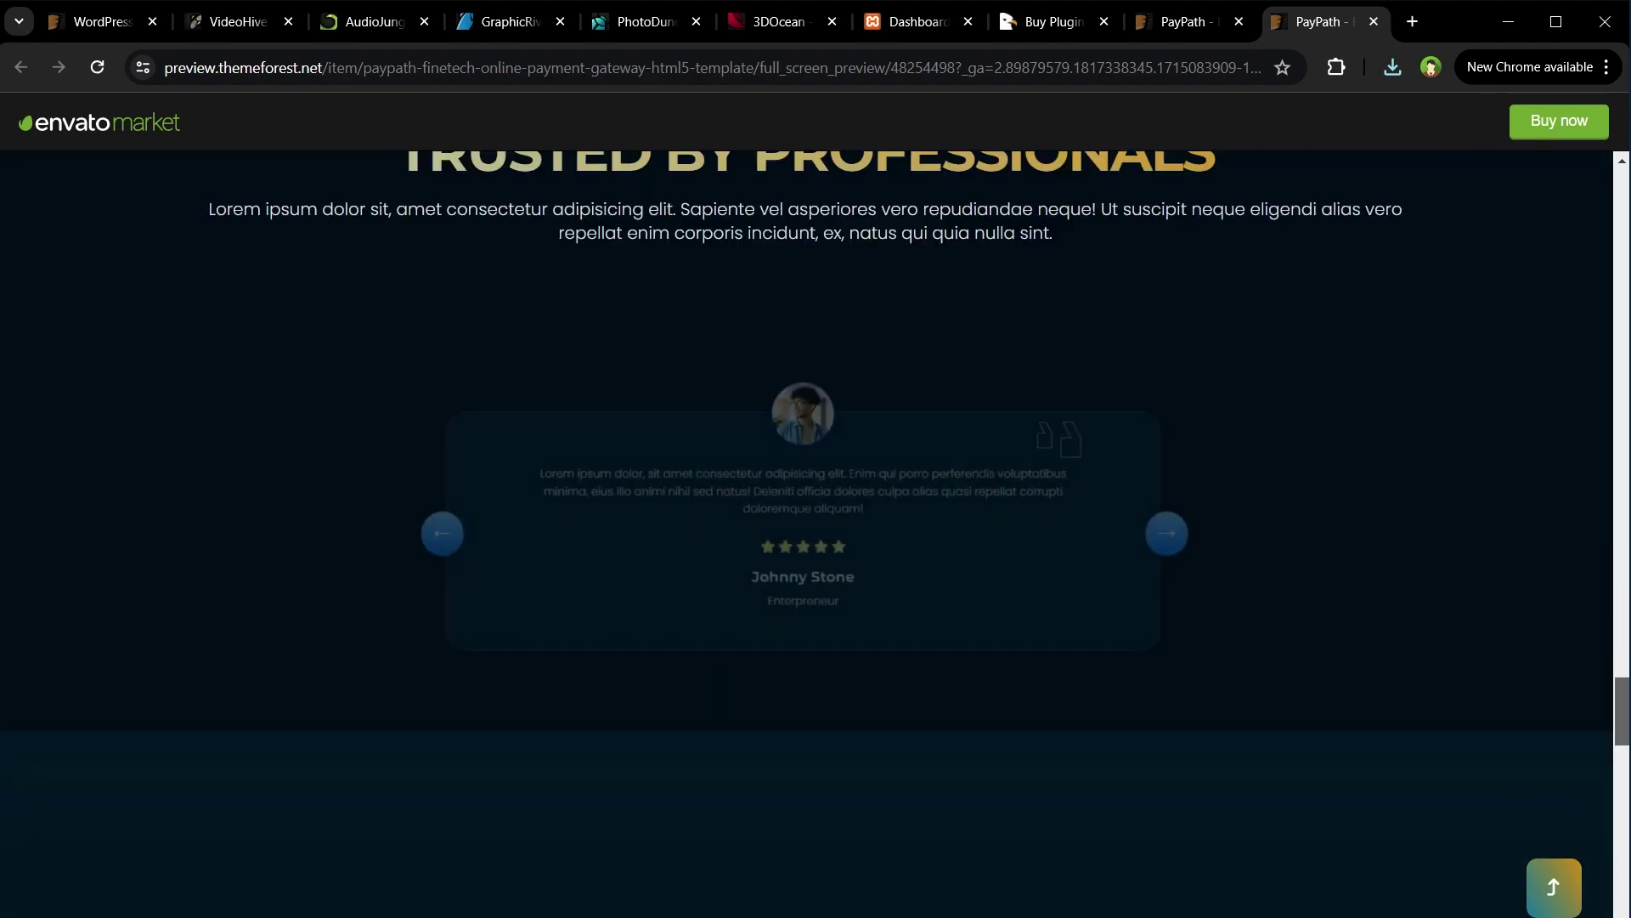
Step: Cycle the PayPath testimonials, toggle its side menu, then close the PayPath preview pages
click(1296, 430)
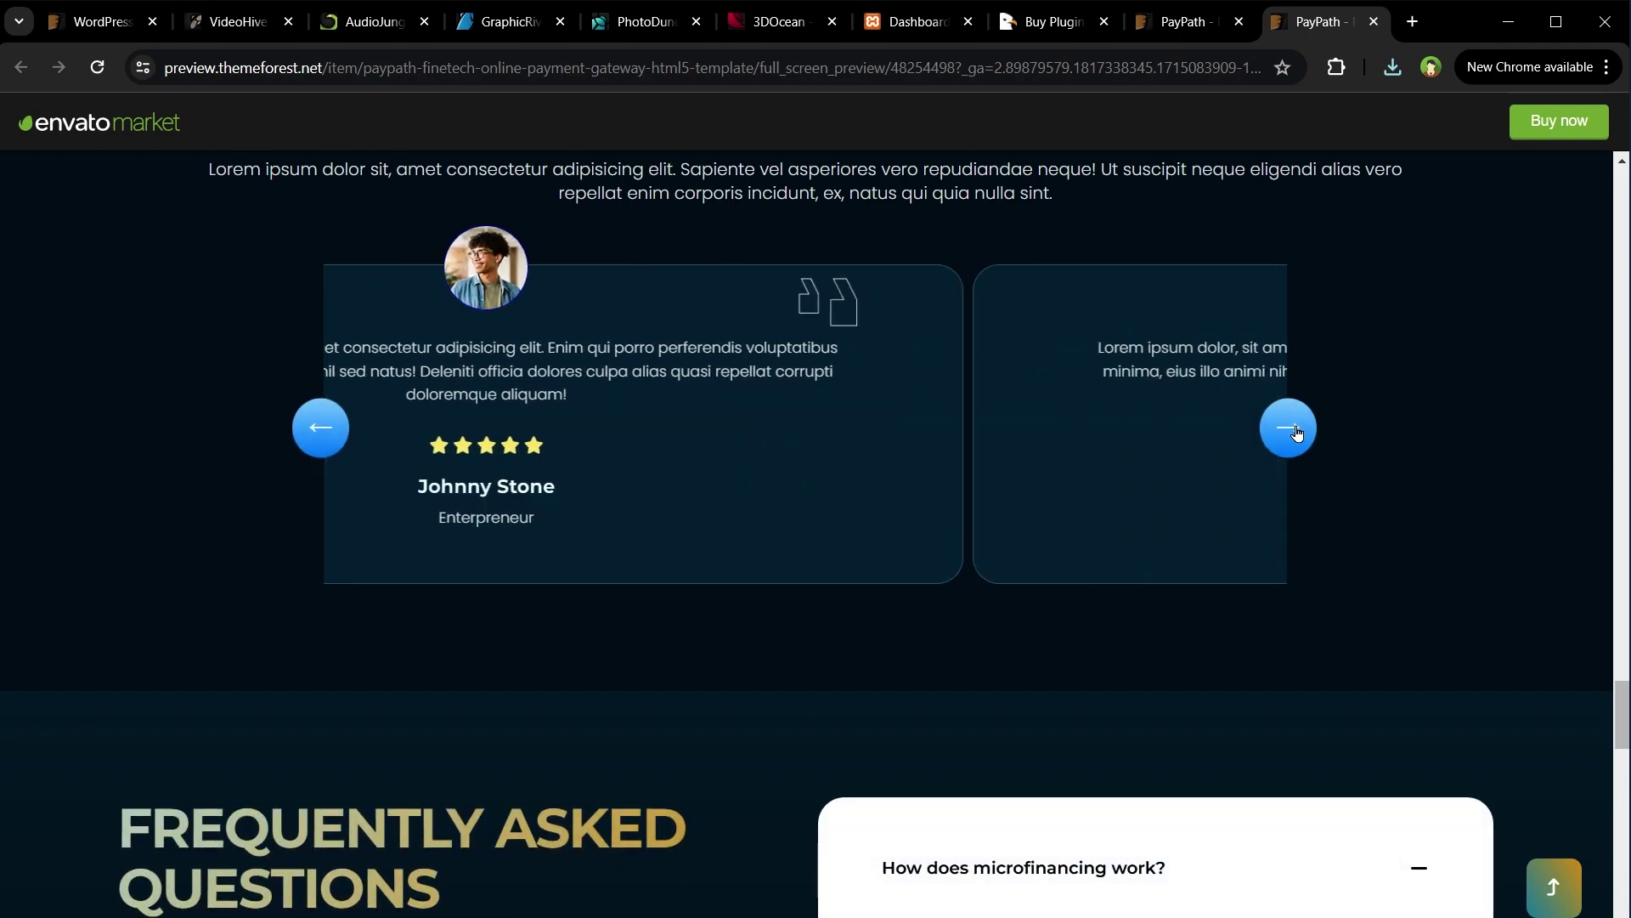
click(1292, 430)
drag(1623, 718, 1625, 786)
scroll(1625, 786, down, 10)
click(1553, 886)
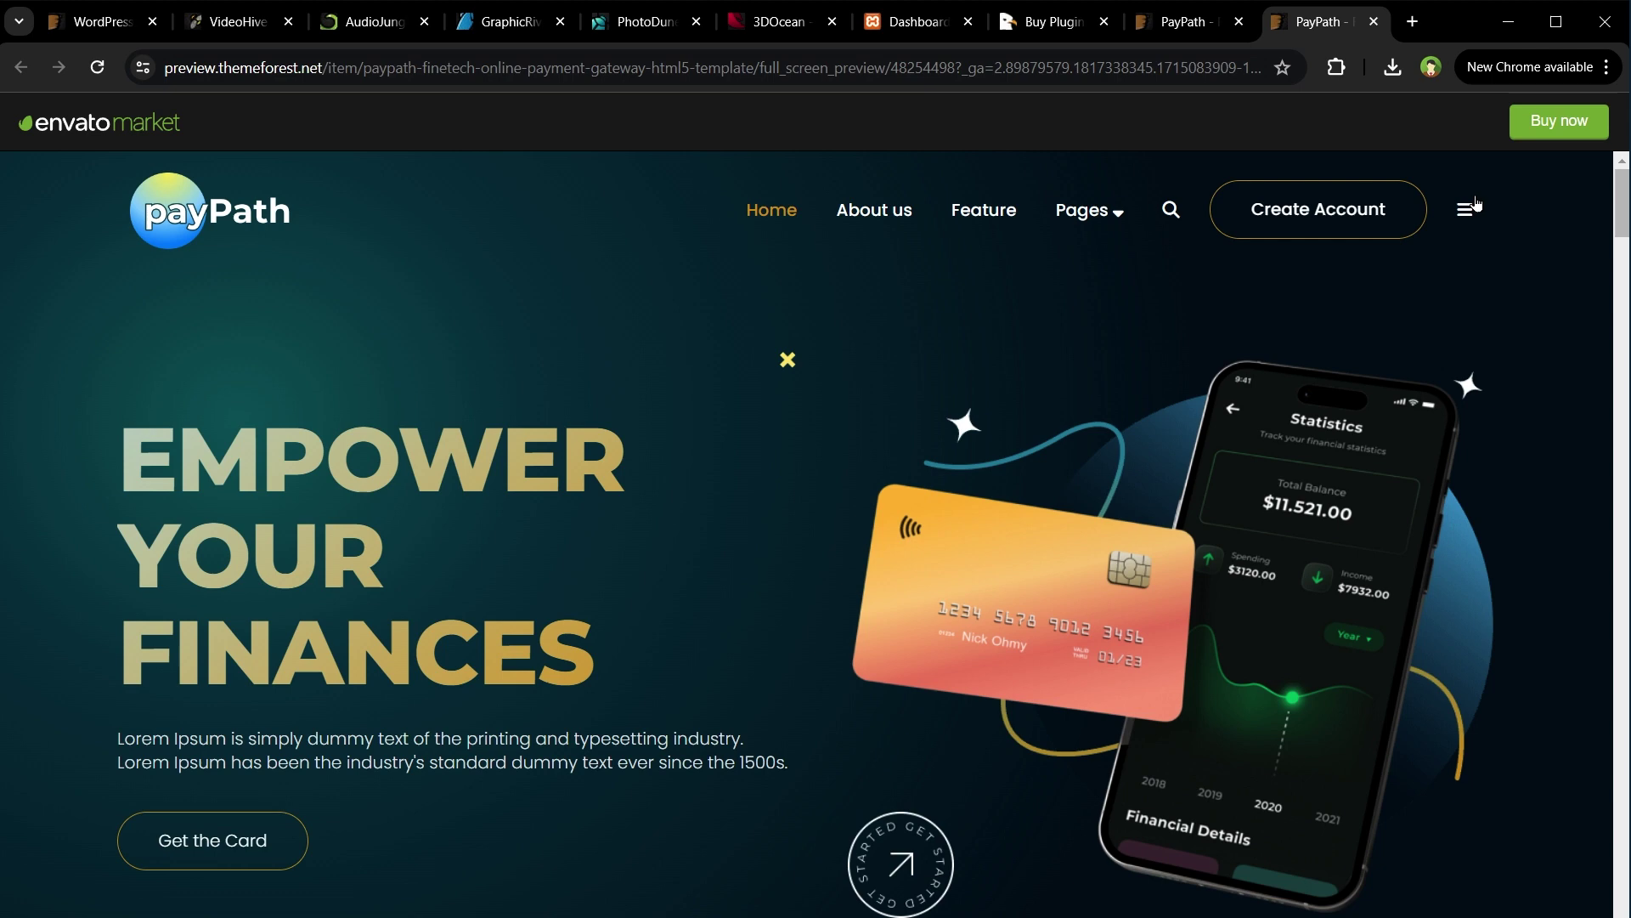
click(1467, 210)
click(1561, 207)
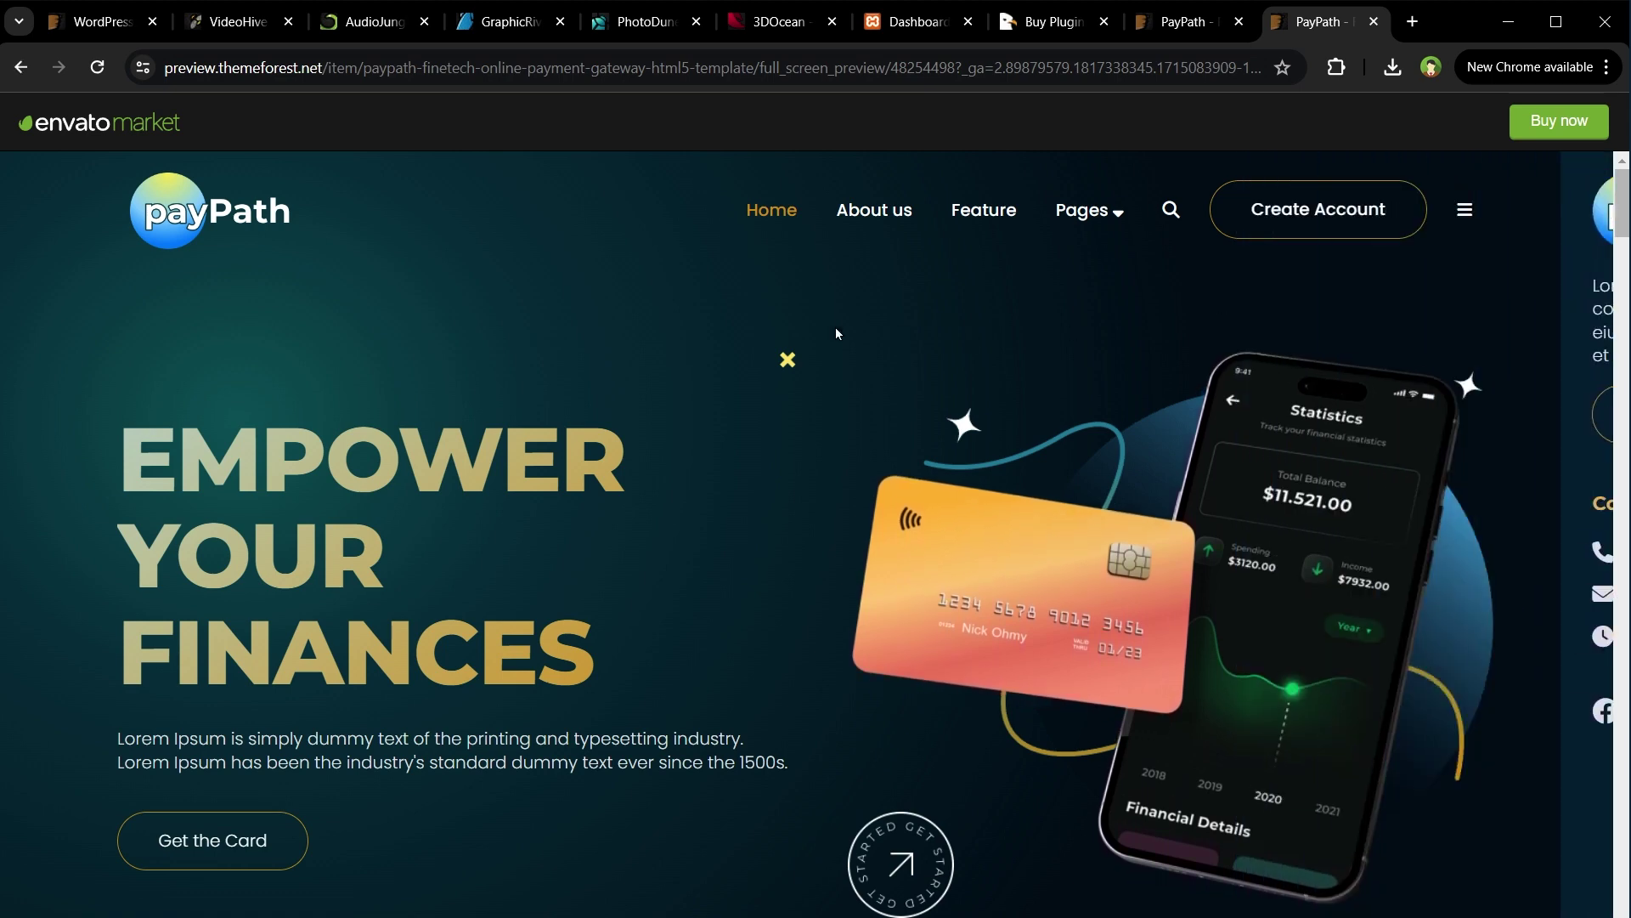
key(ctrl+w)
key(ctrl+w)
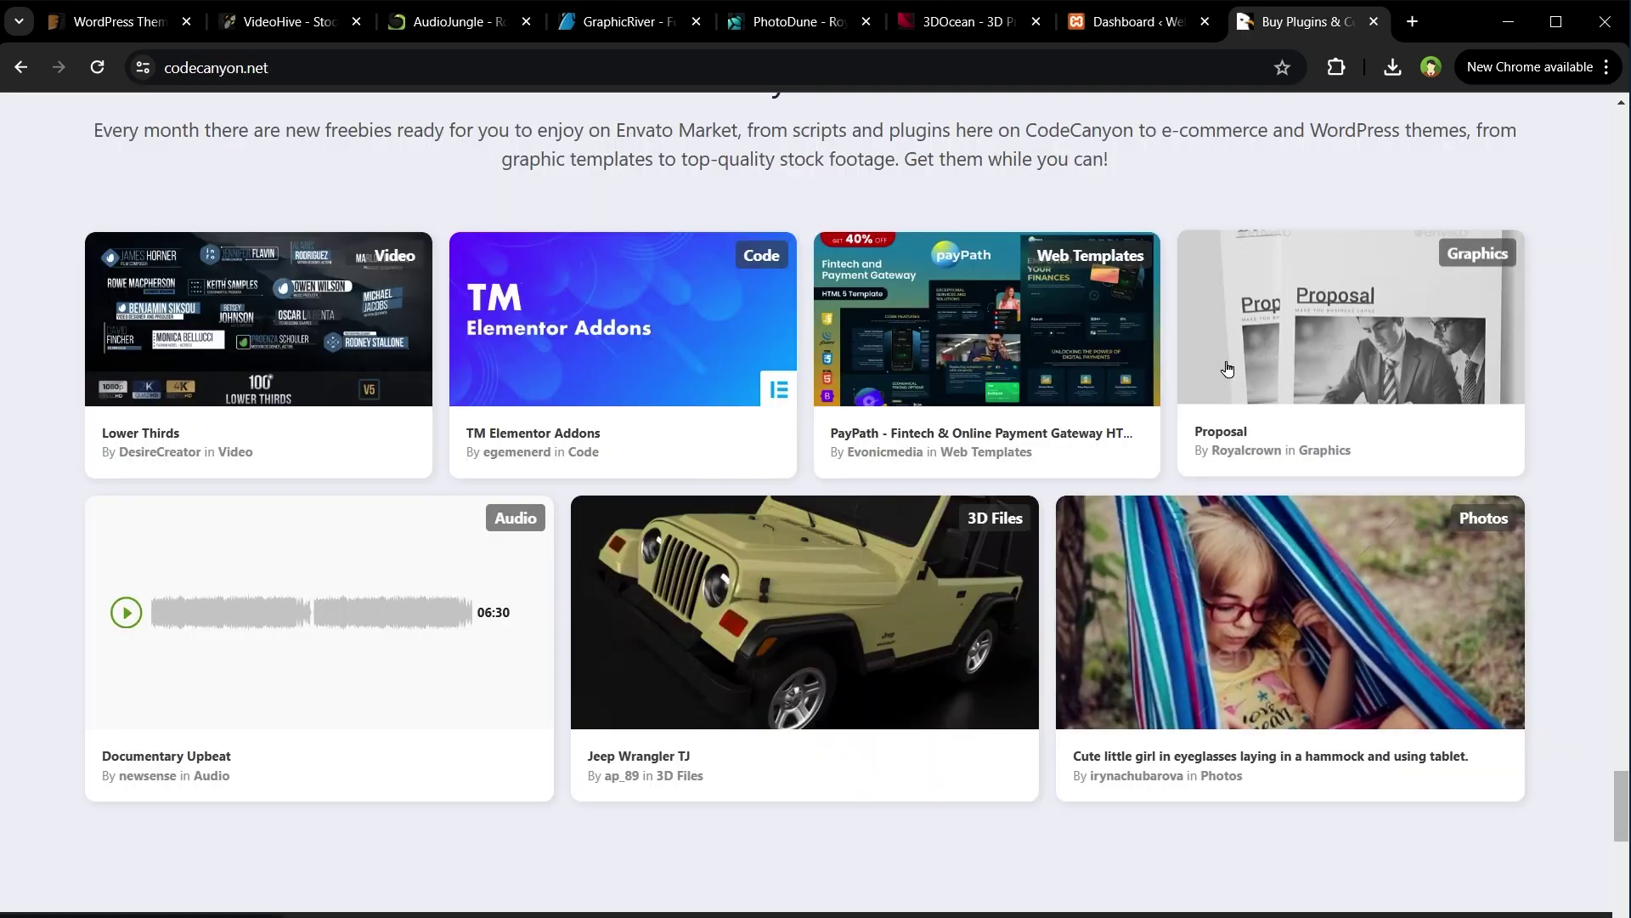
Step: Download the free Proposal file from its item page, then close that page
middle_click(1366, 306)
click(1312, 26)
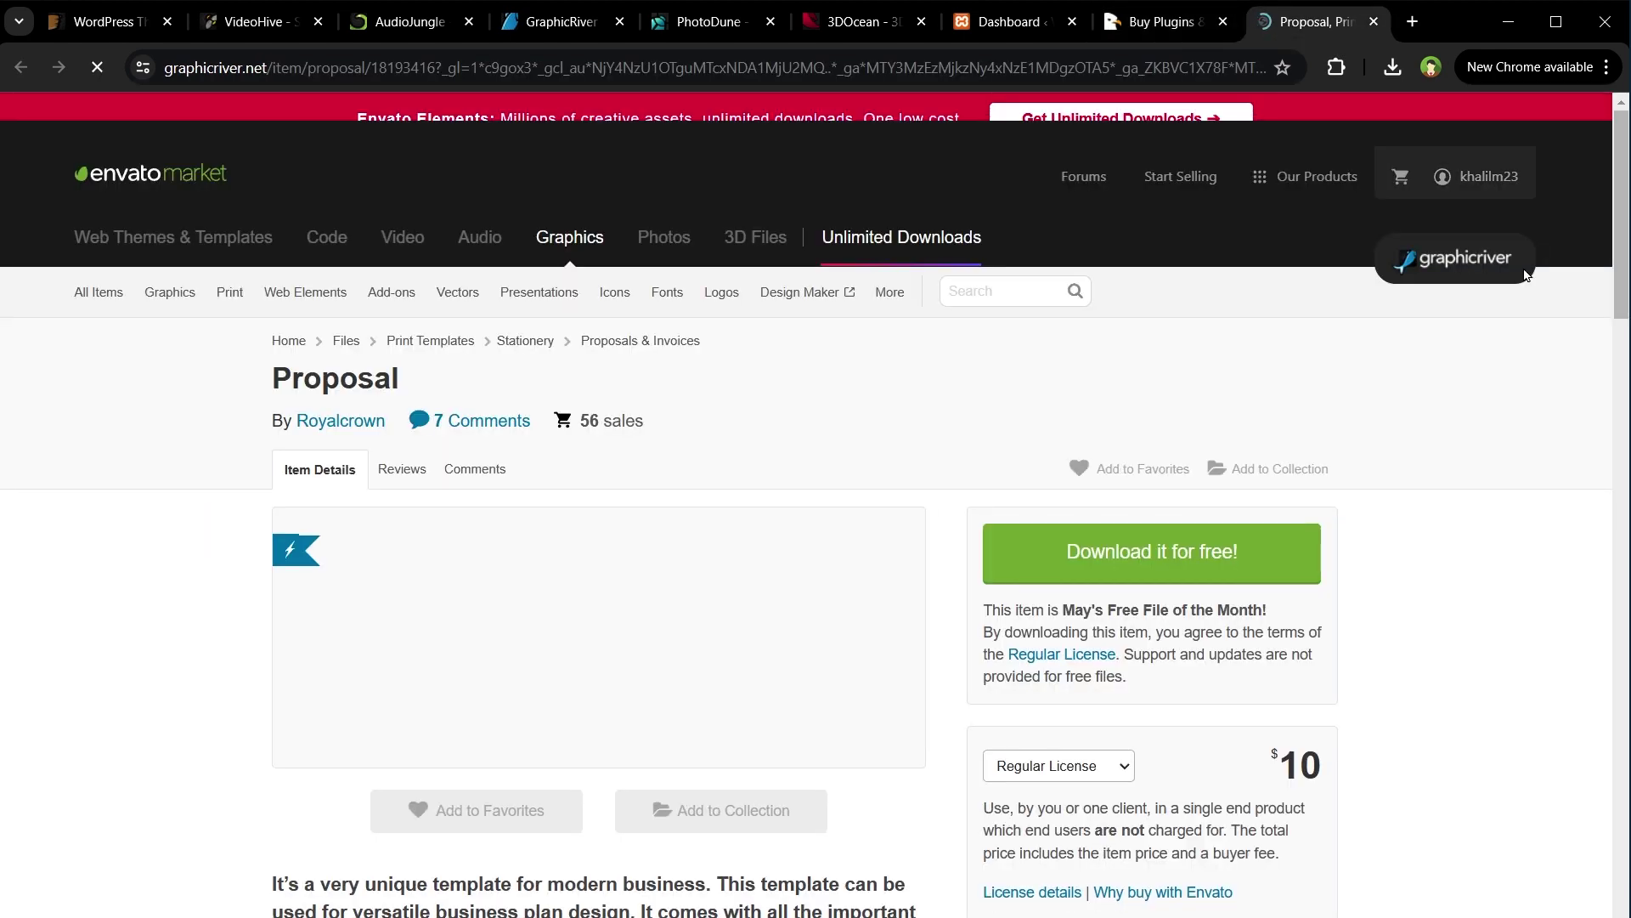
click(1114, 554)
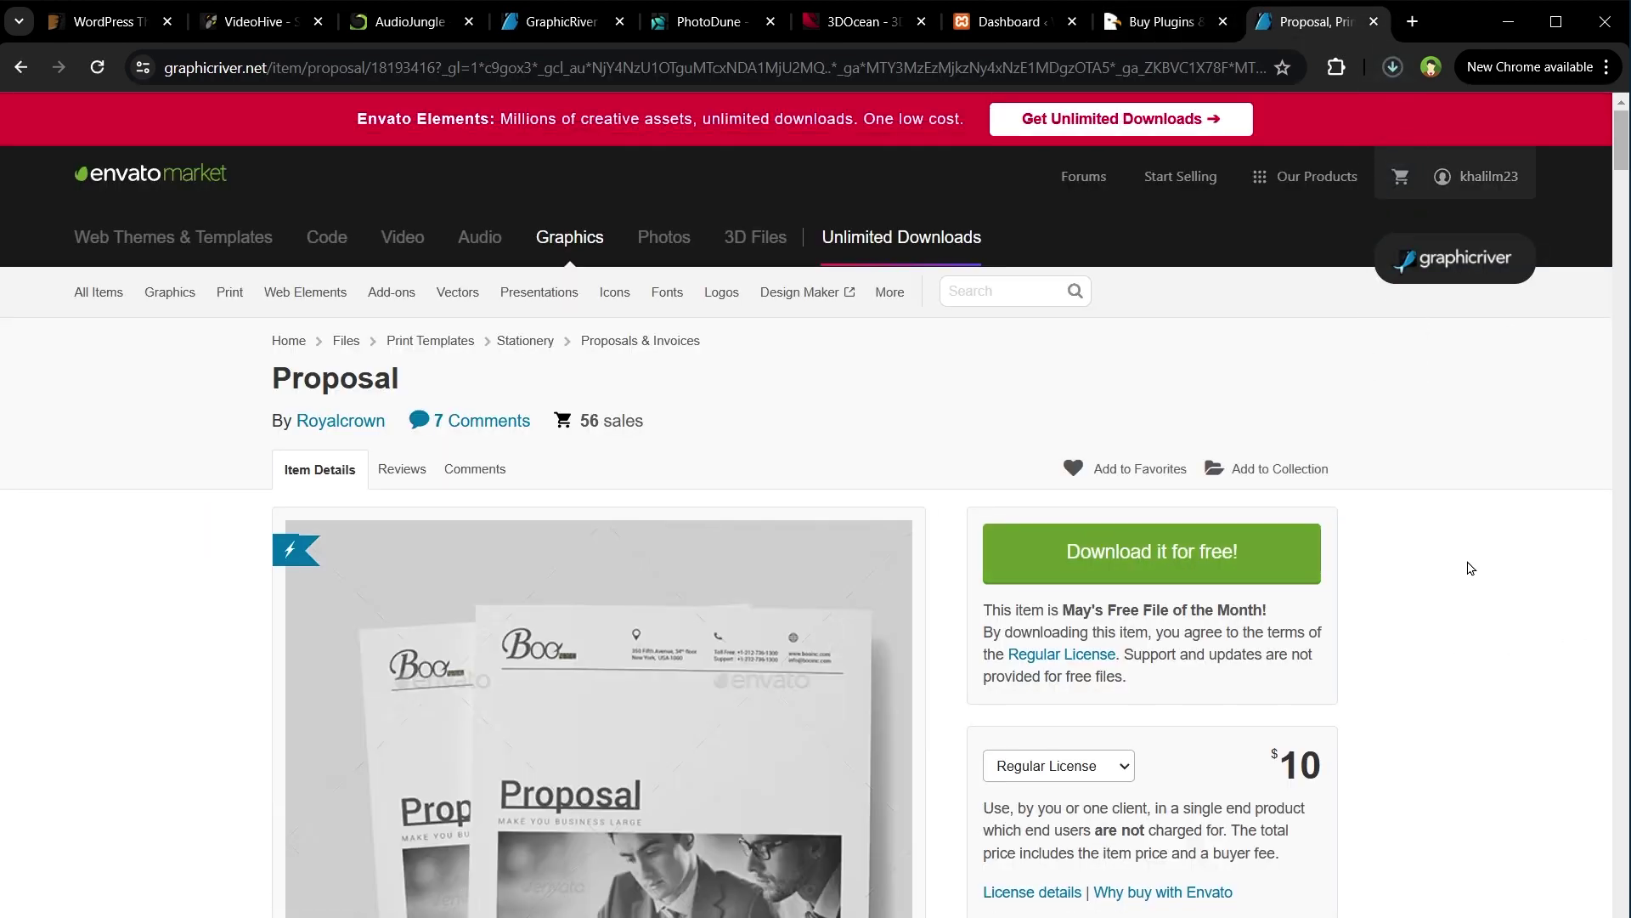
scroll(1457, 573, down, 5)
scroll(1457, 573, down, 15)
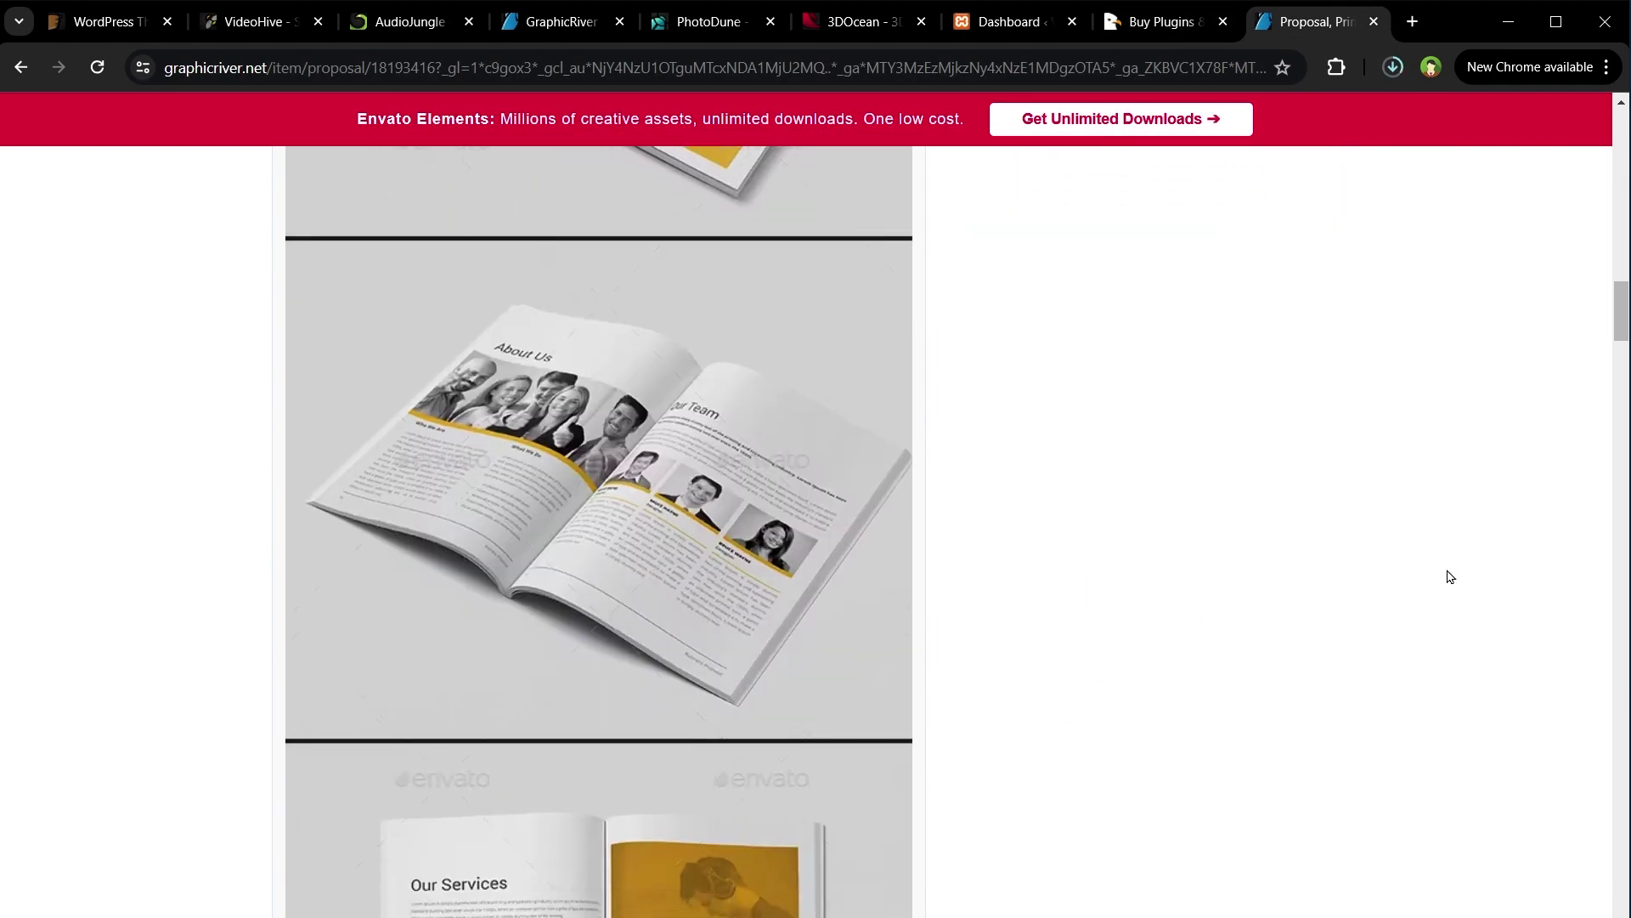
scroll(1451, 577, down, 20)
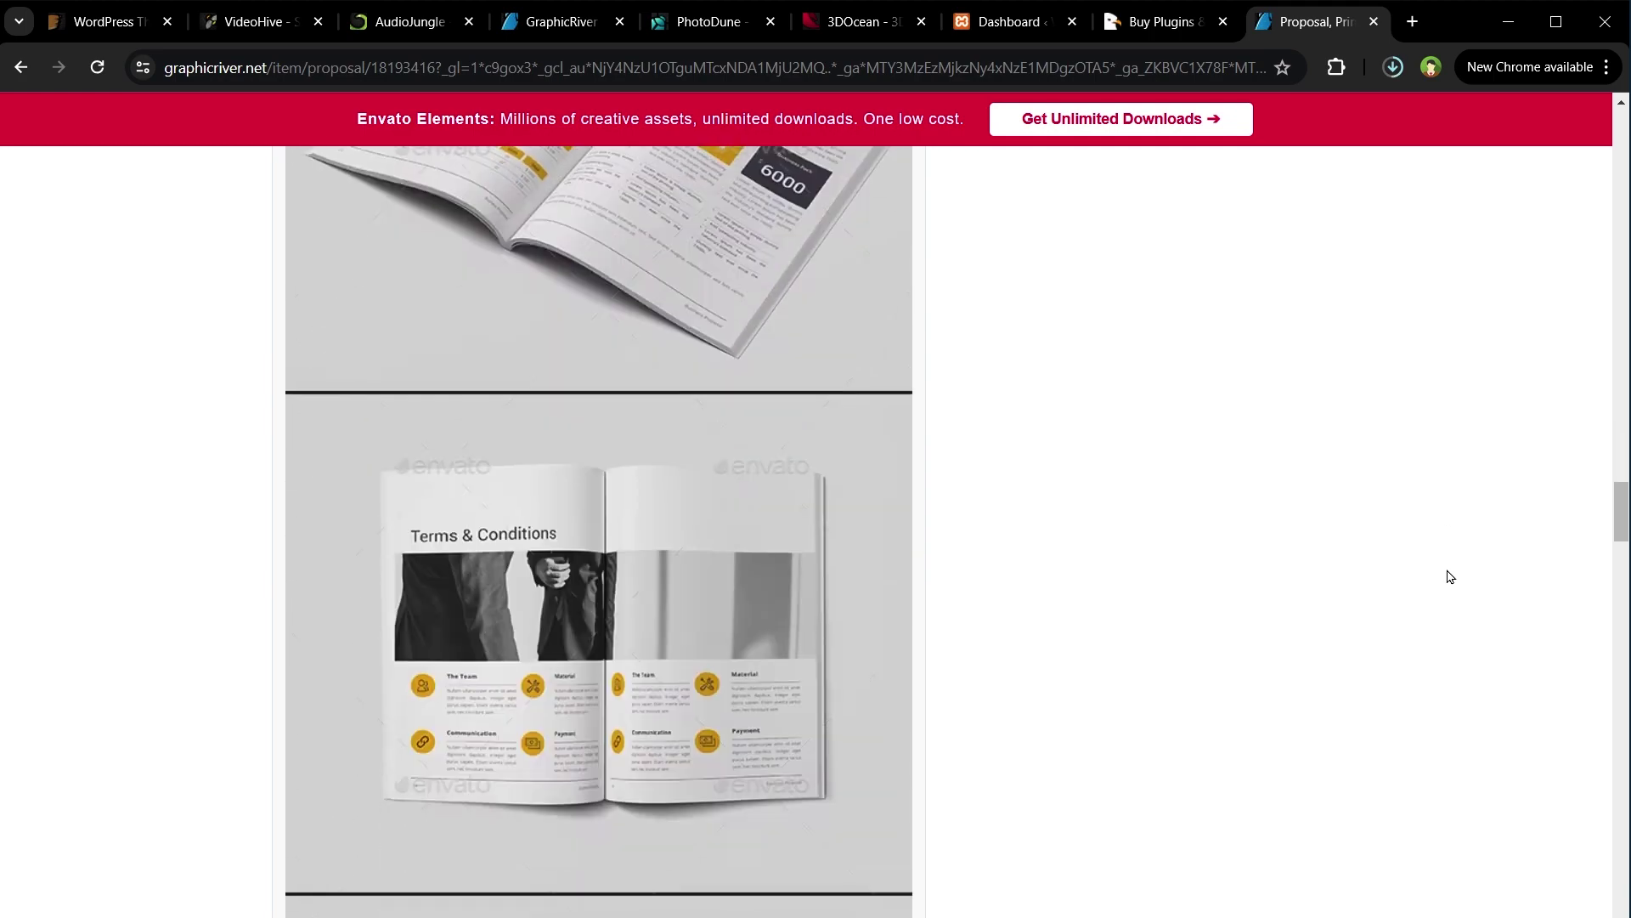
scroll(1451, 577, down, 5)
key(ctrl+w)
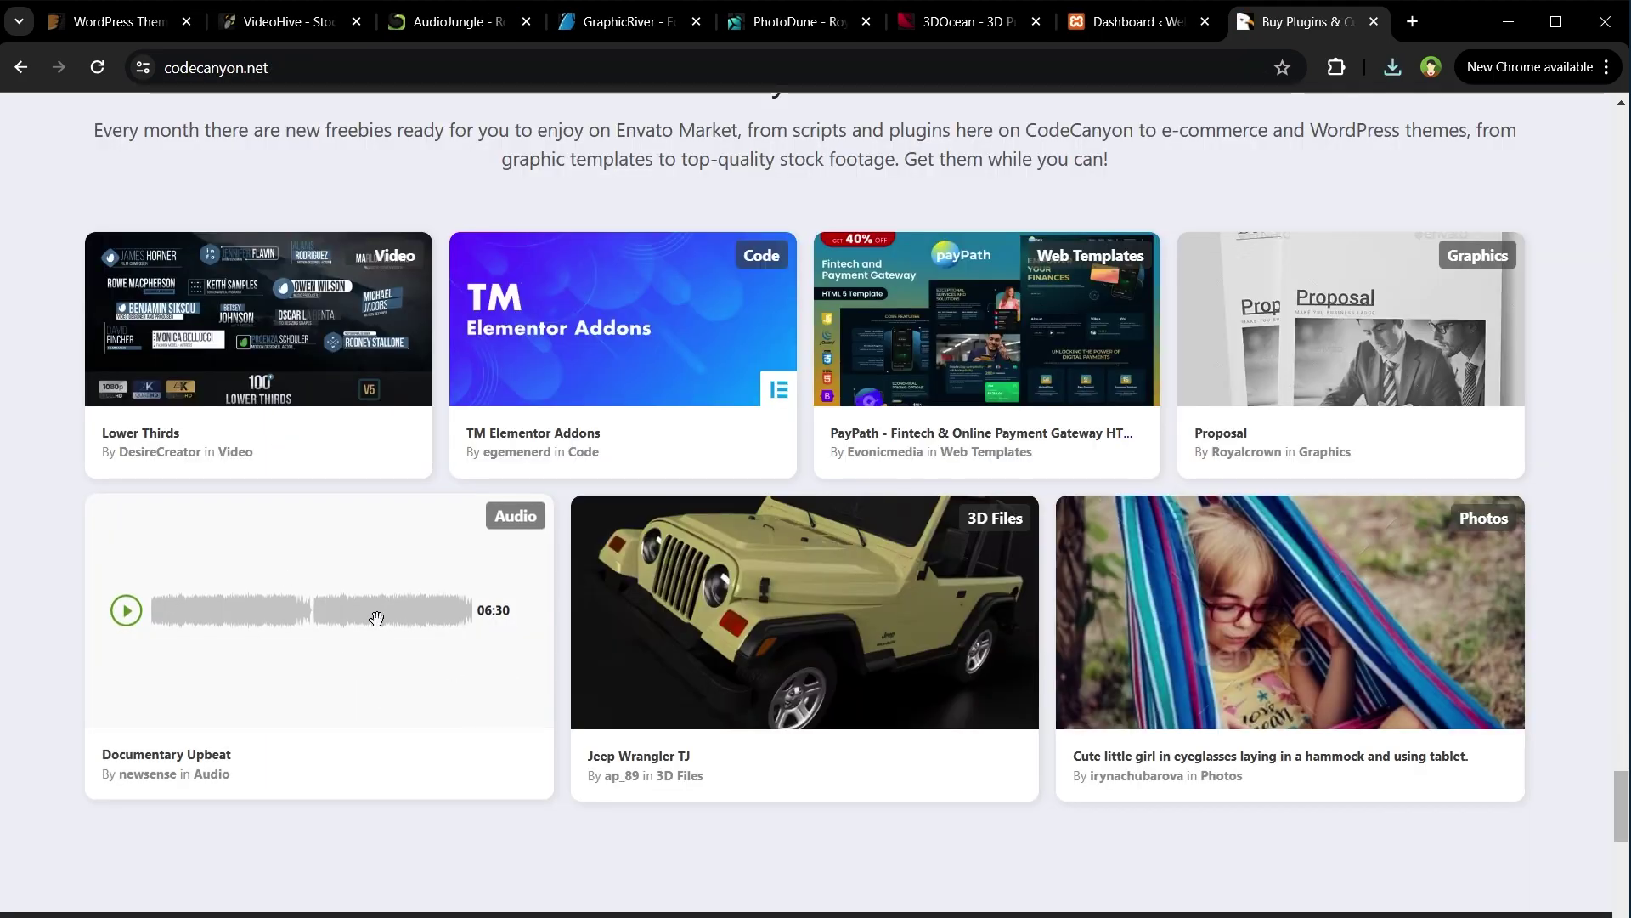
Step: Play the Documentary Upbeat audio preview and view its item page in a new tab
click(366, 615)
right_click(150, 753)
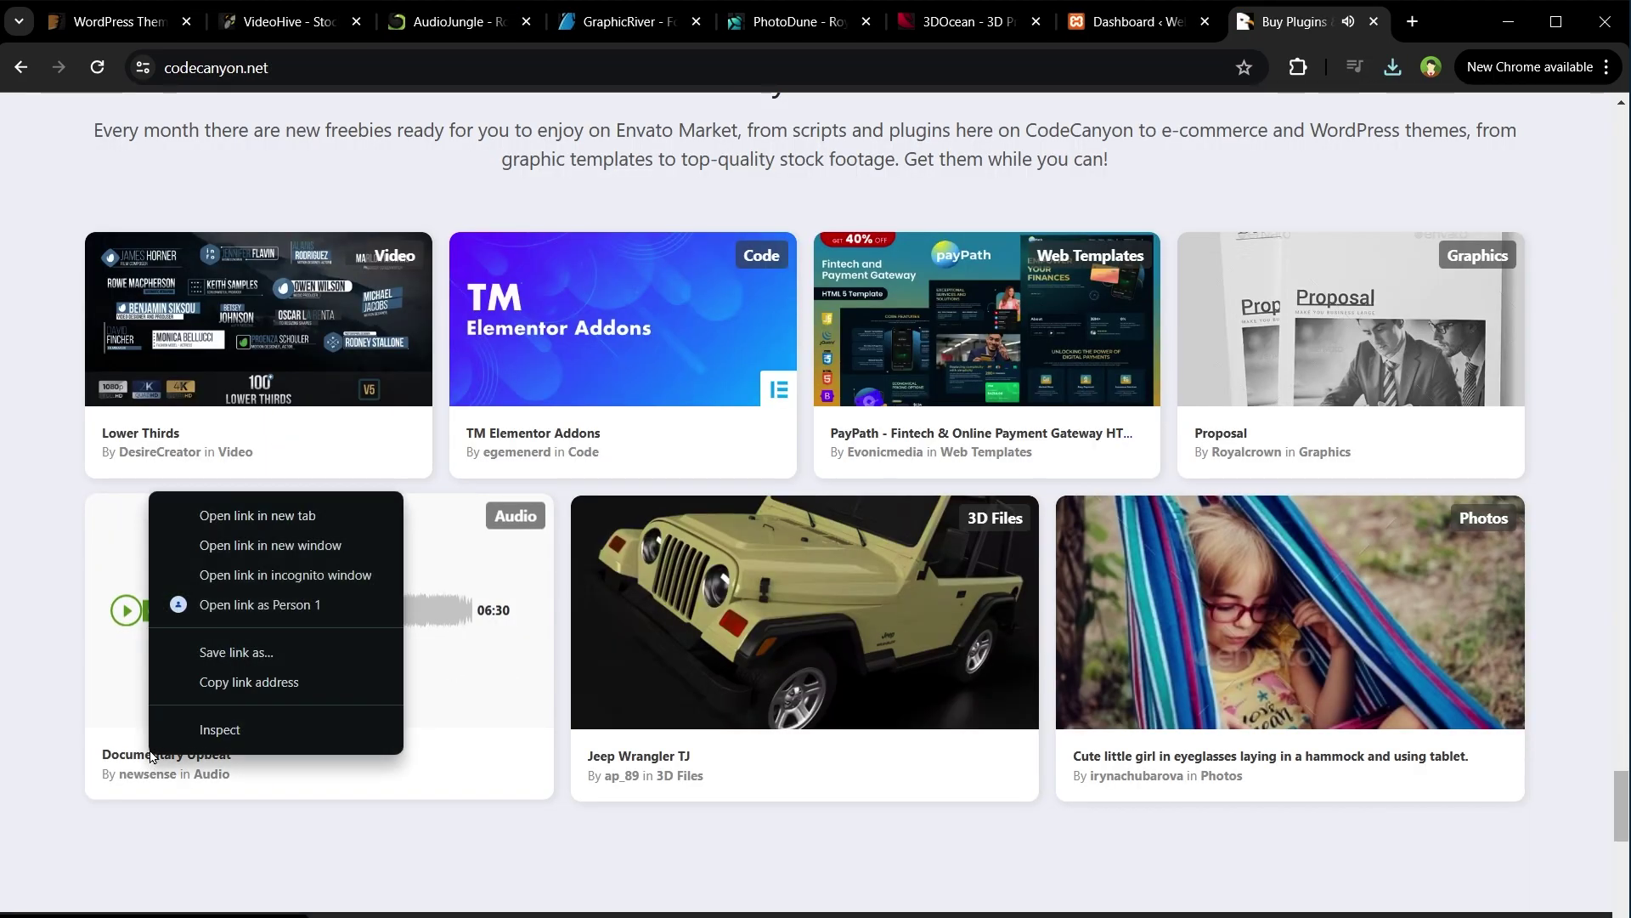
click(206, 523)
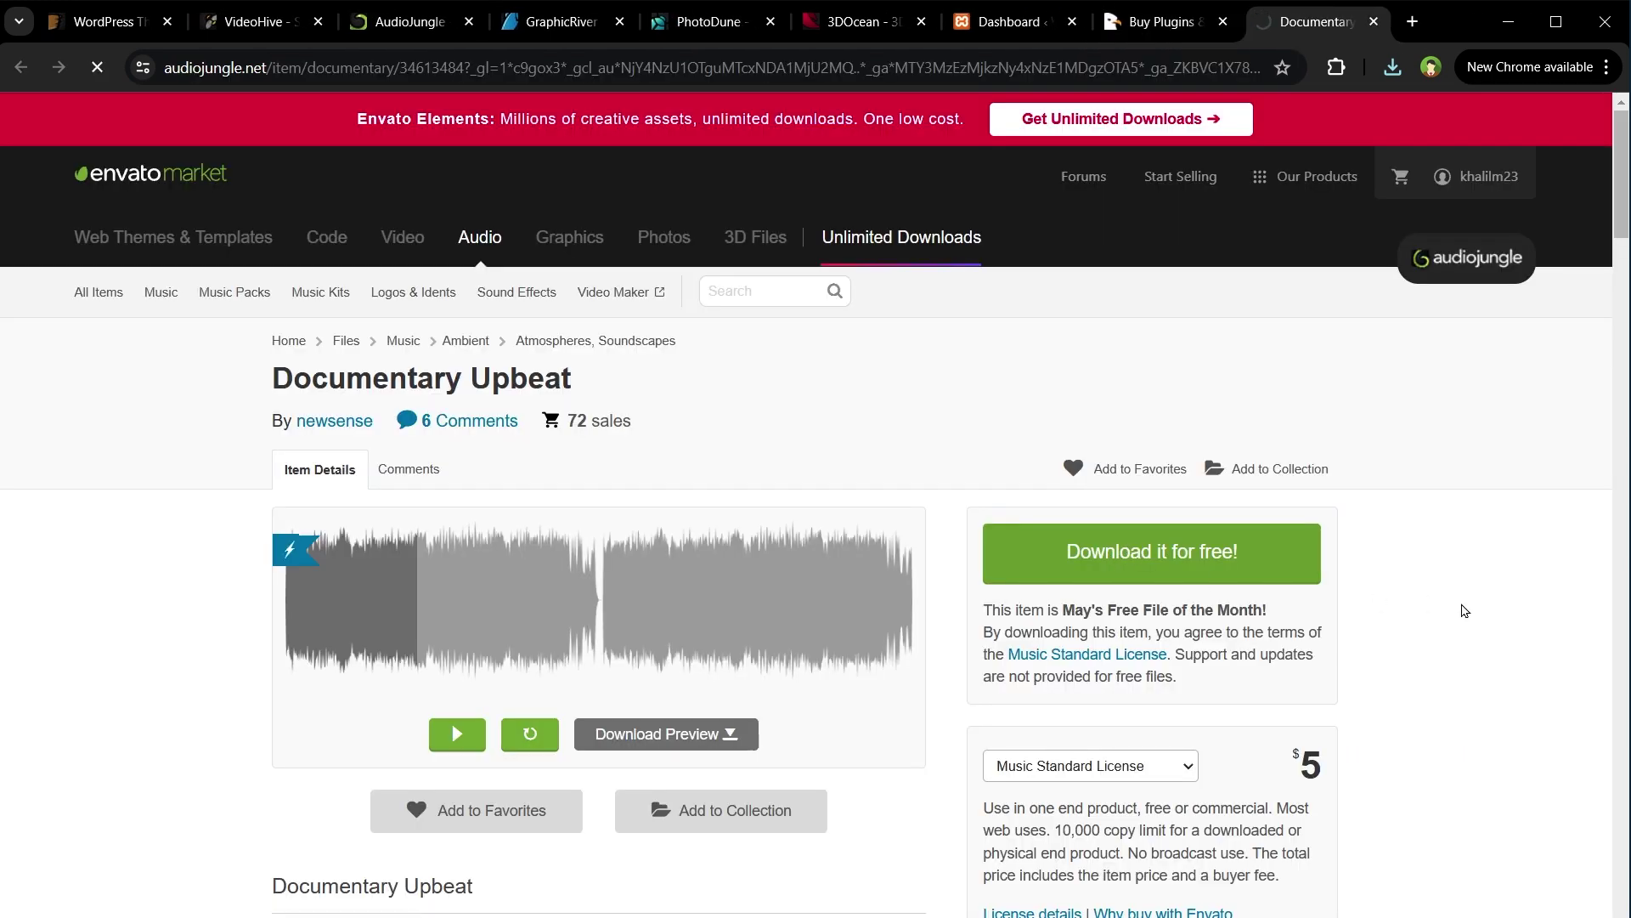
key(ctrl+w)
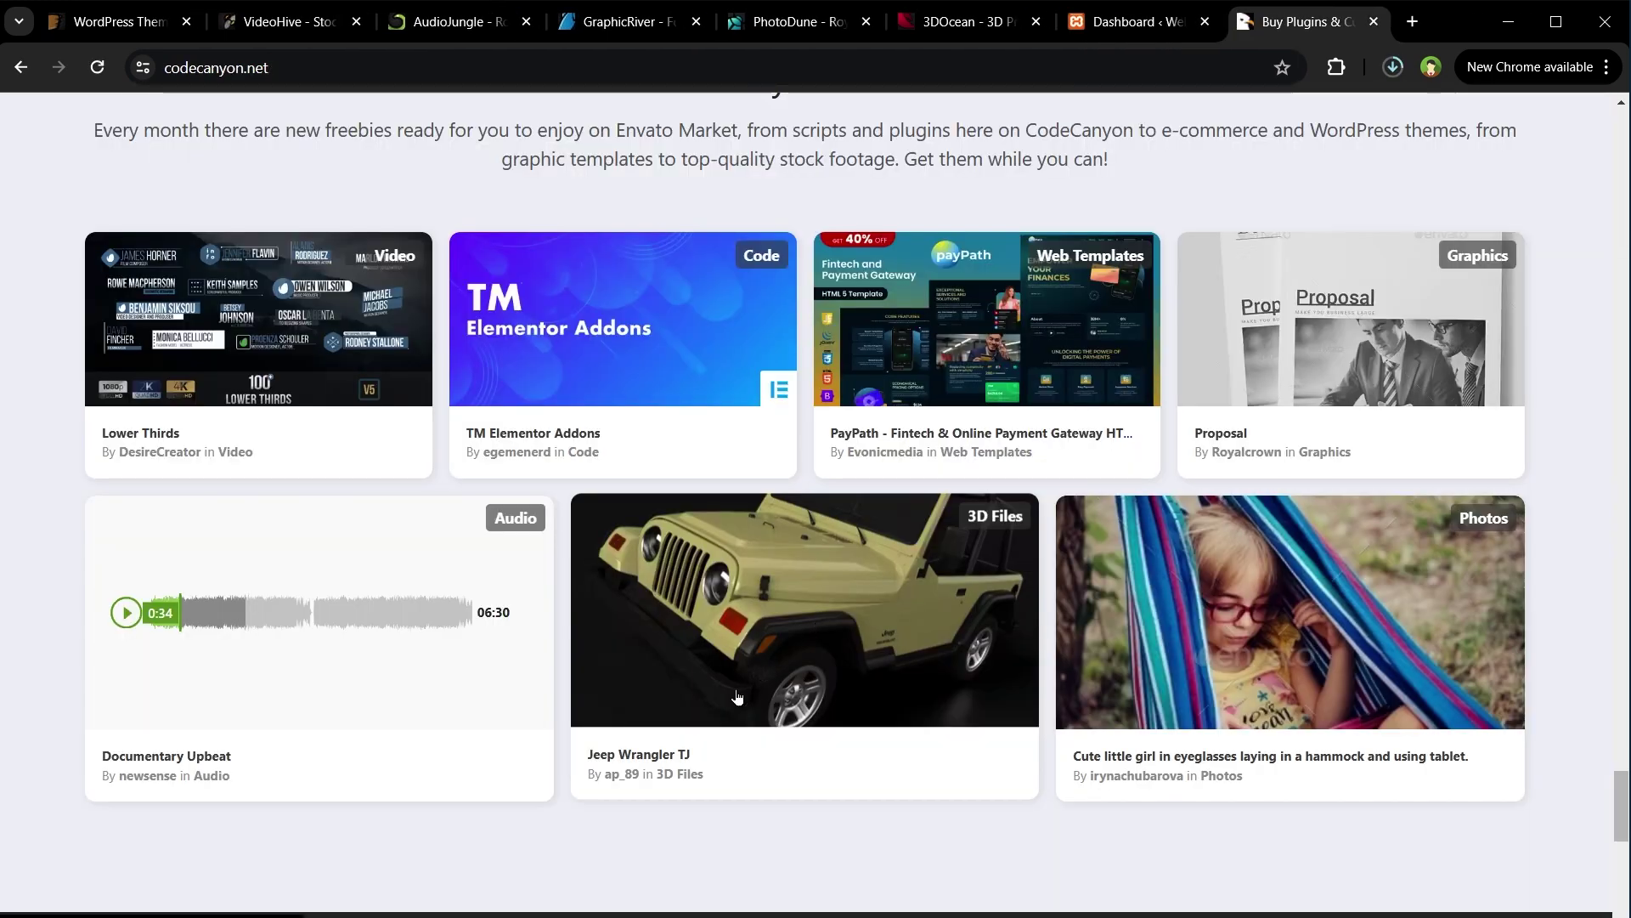
Step: Download the free Jeep Wrangler TJ file and close its item page
click(753, 658)
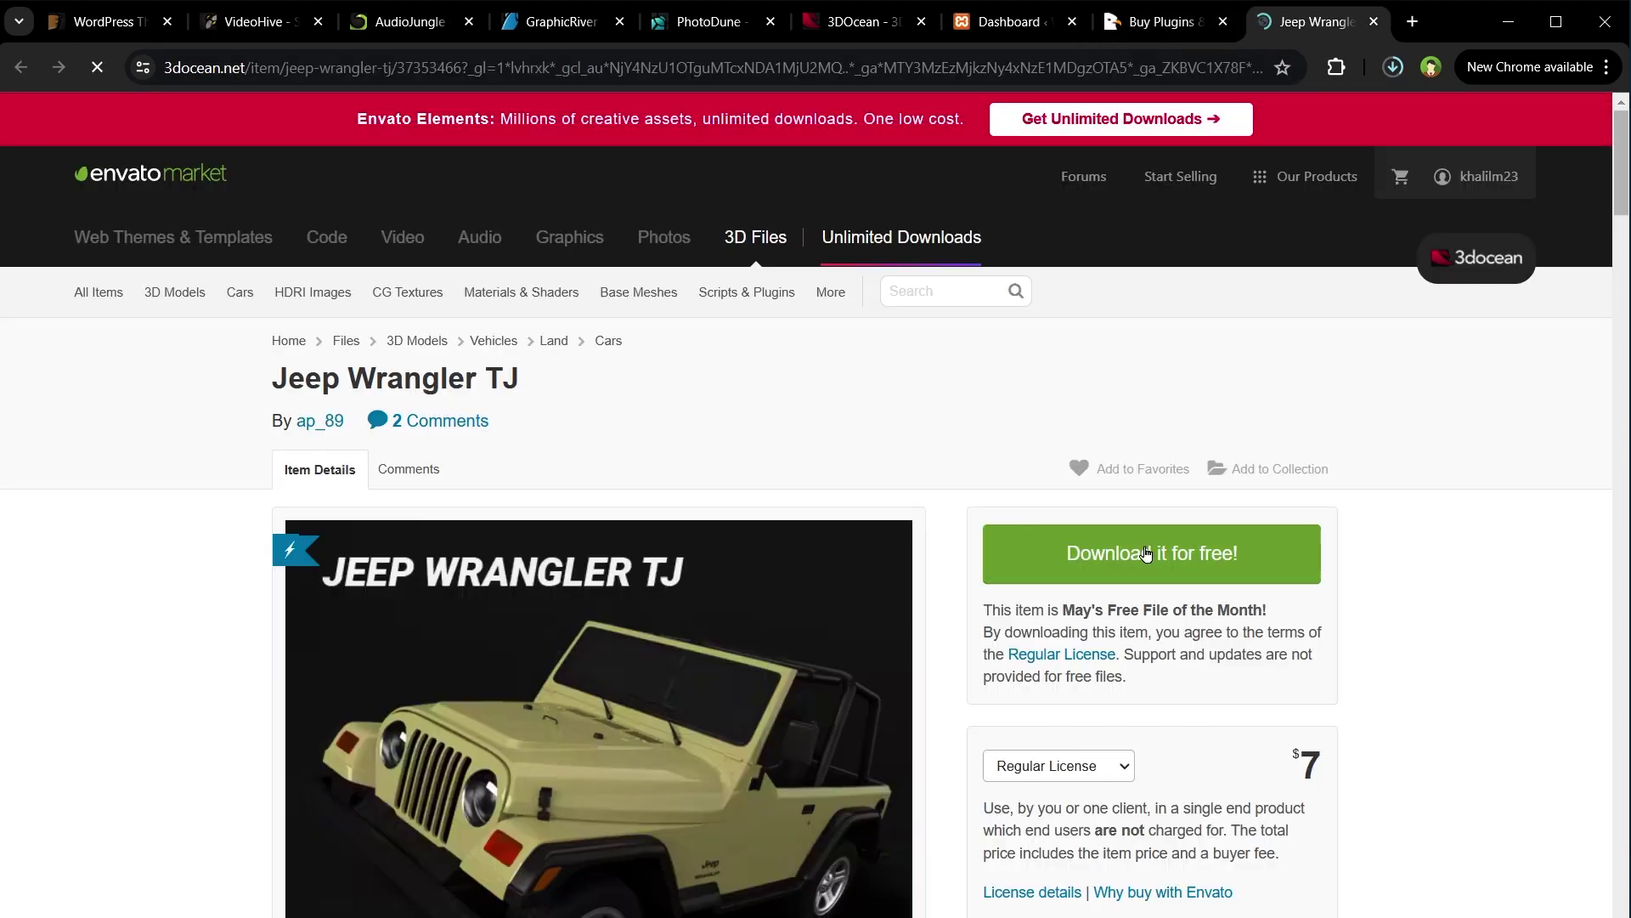
click(1146, 553)
key(ctrl+w)
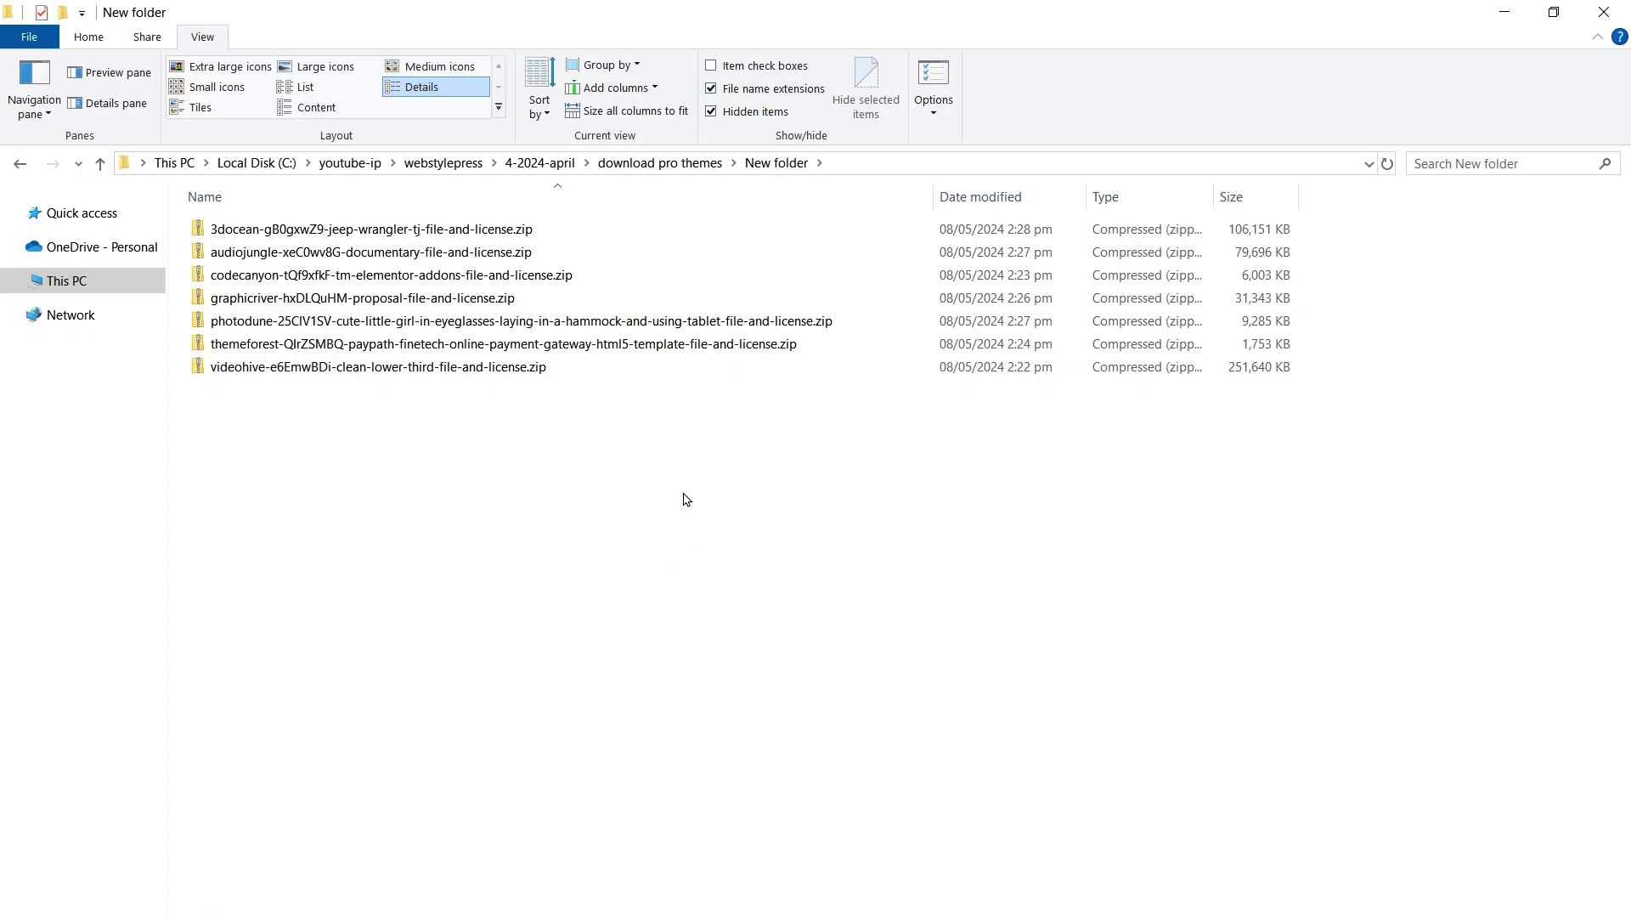
Step: Extract all seven freebie zips into their own folders with 7-Zip
drag(683, 491, 334, 188)
right_click(339, 251)
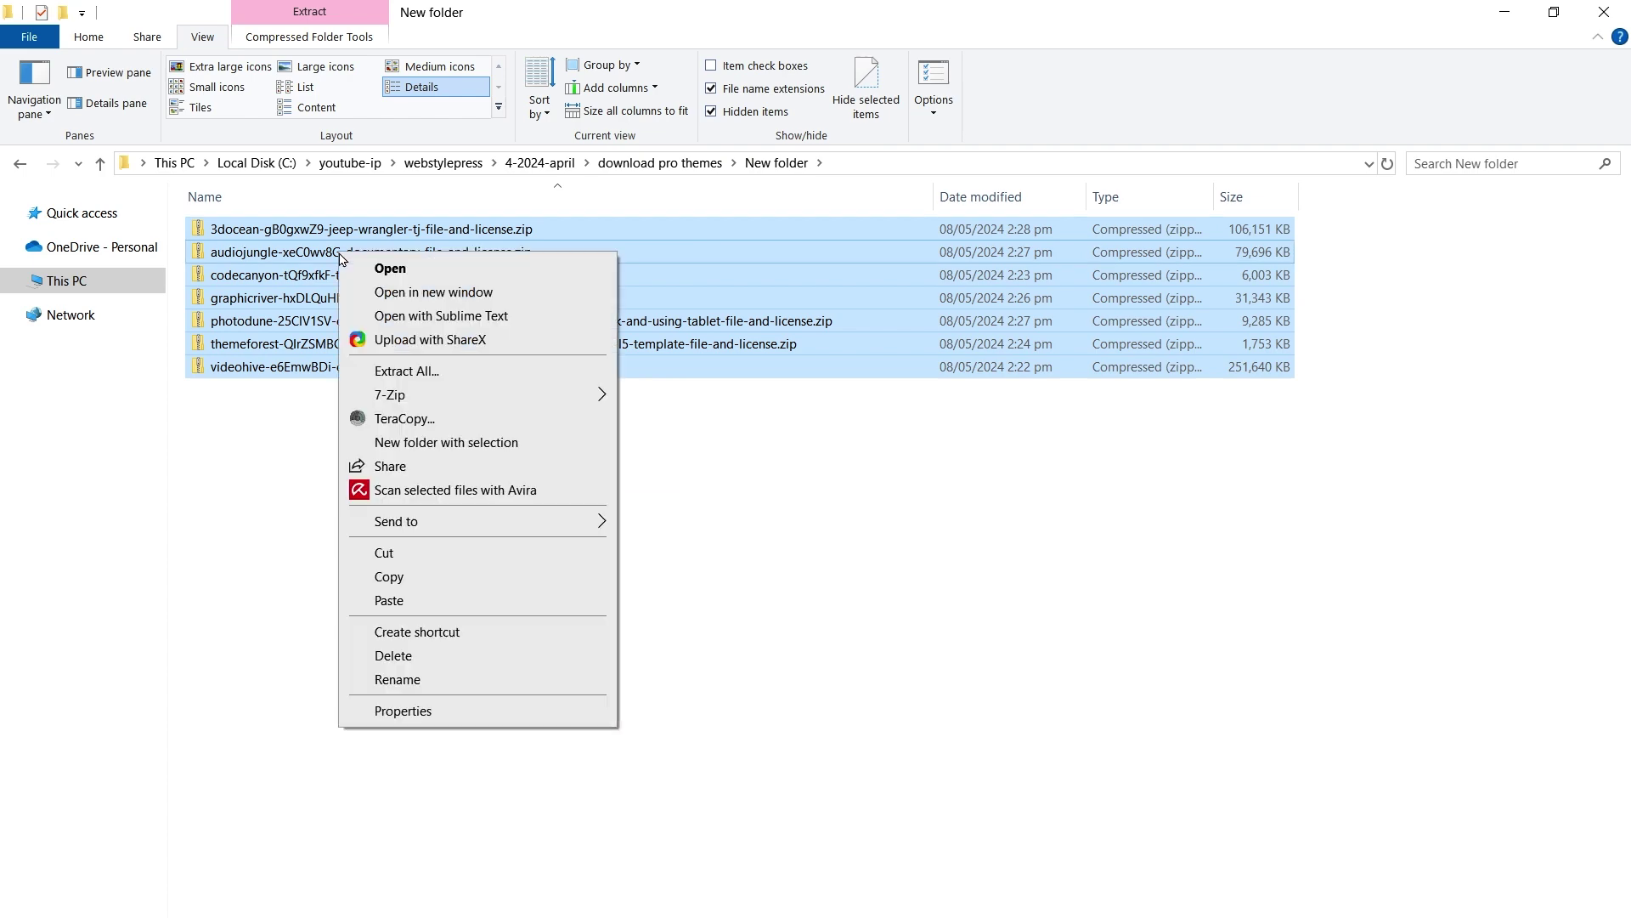
mouse_move(417, 395)
click(717, 445)
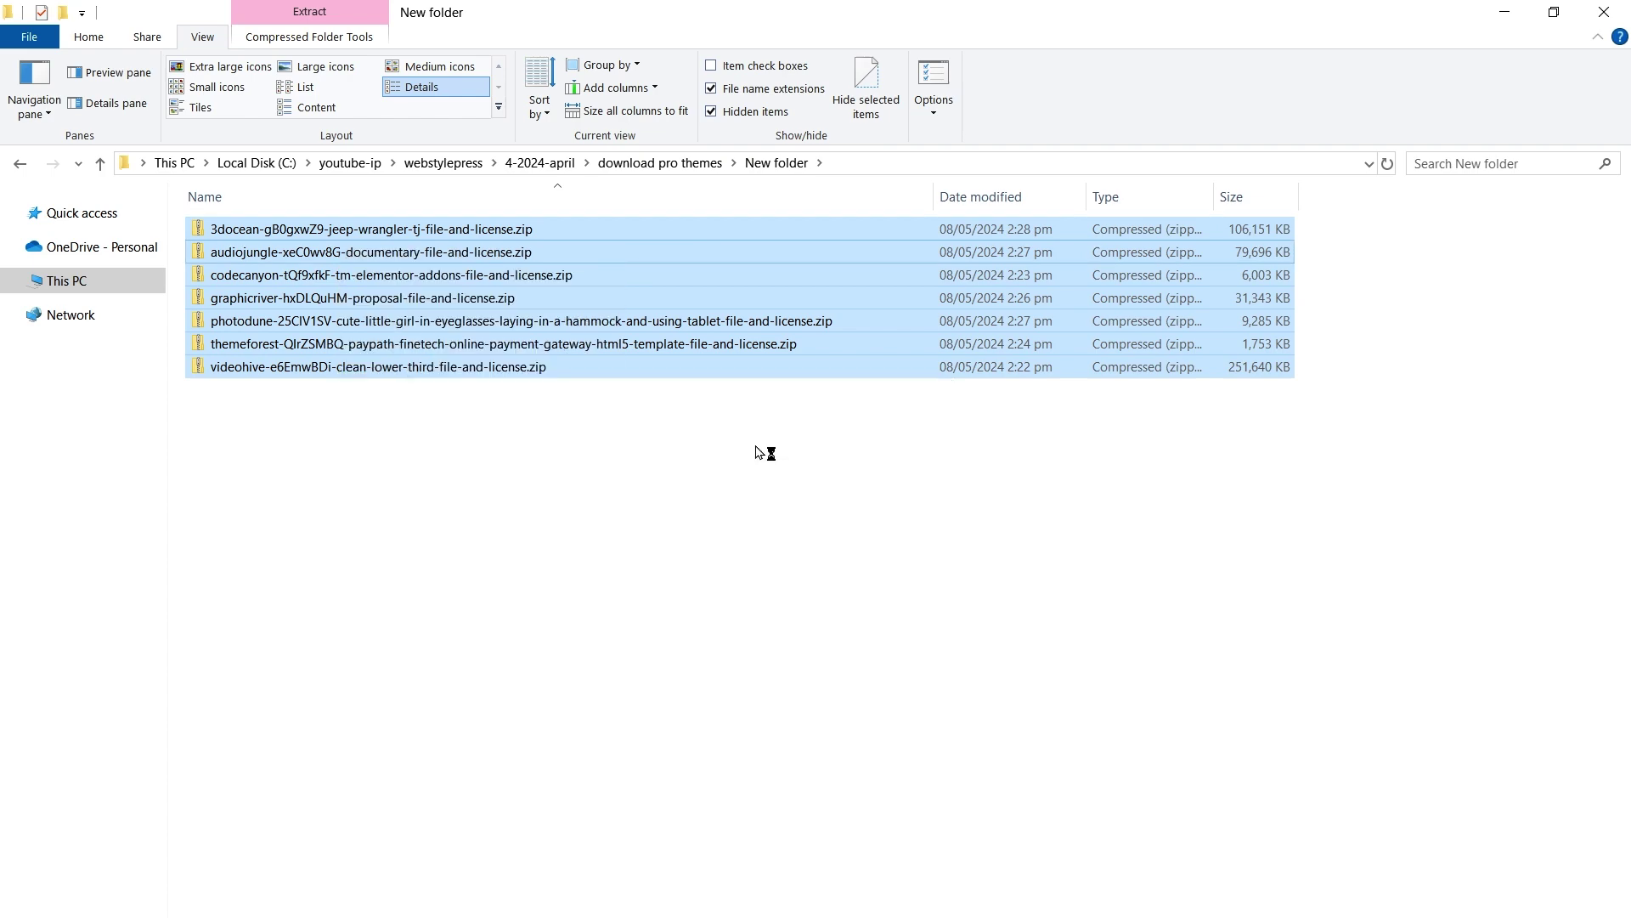
Step: Move the seven zips to the Recycle Bin and open the Jeep Wrangler TJ folder
key(Delete)
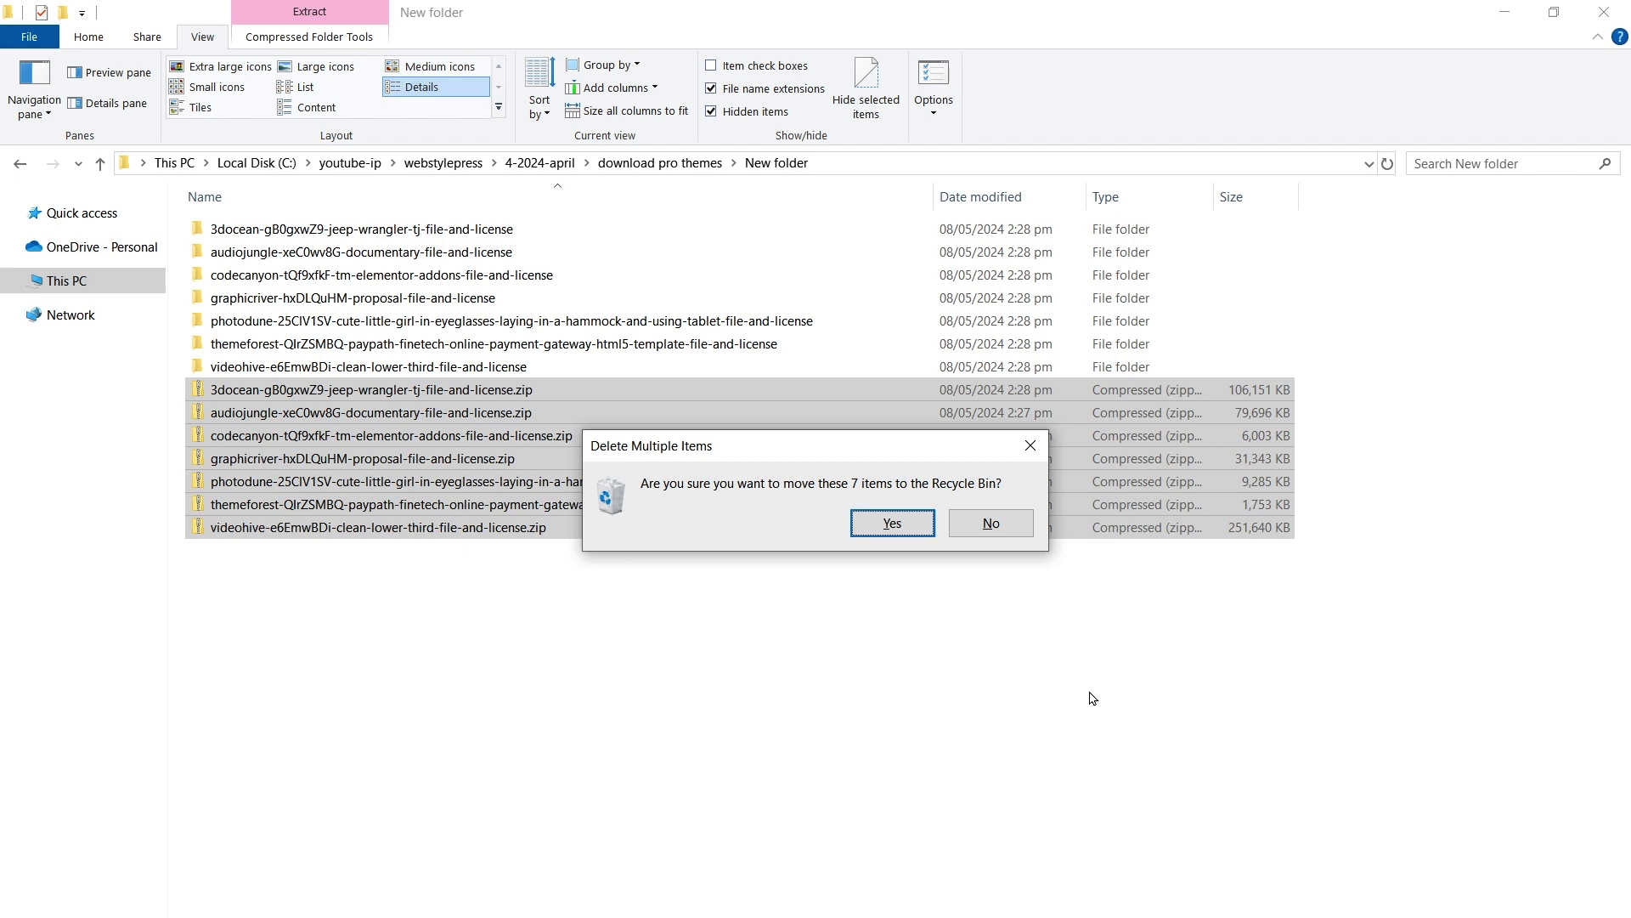
key(Return)
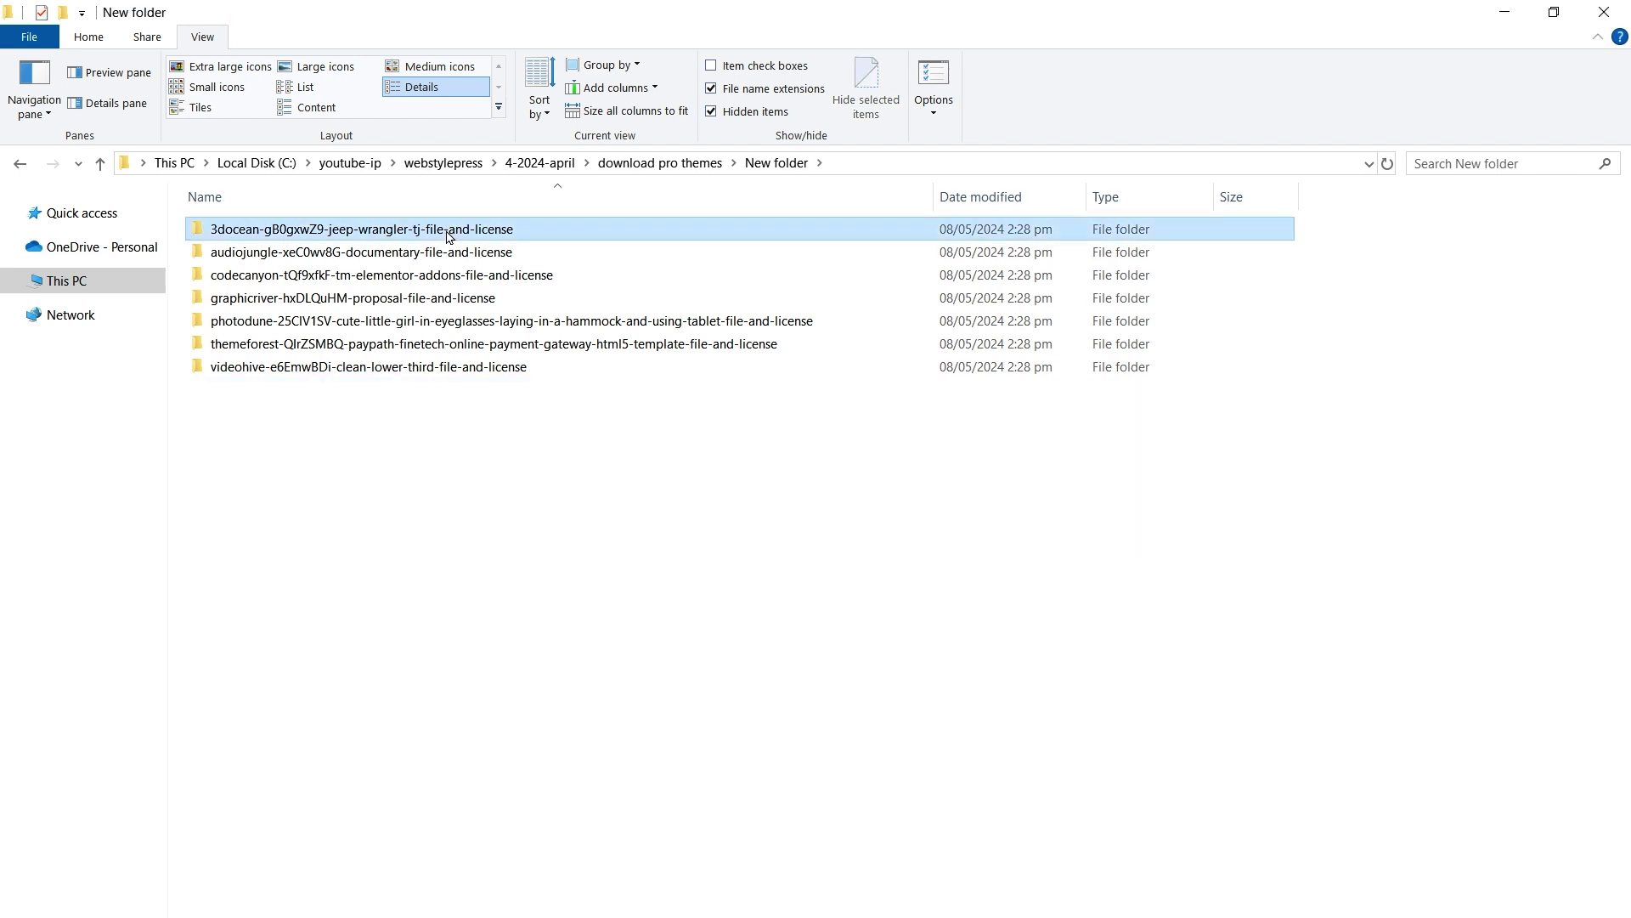
double_click(458, 228)
Step: Confirm the Jeep Wrangler TJ licence shows purchase code FREE, then open the Documentary Upbeat licence
double_click(364, 259)
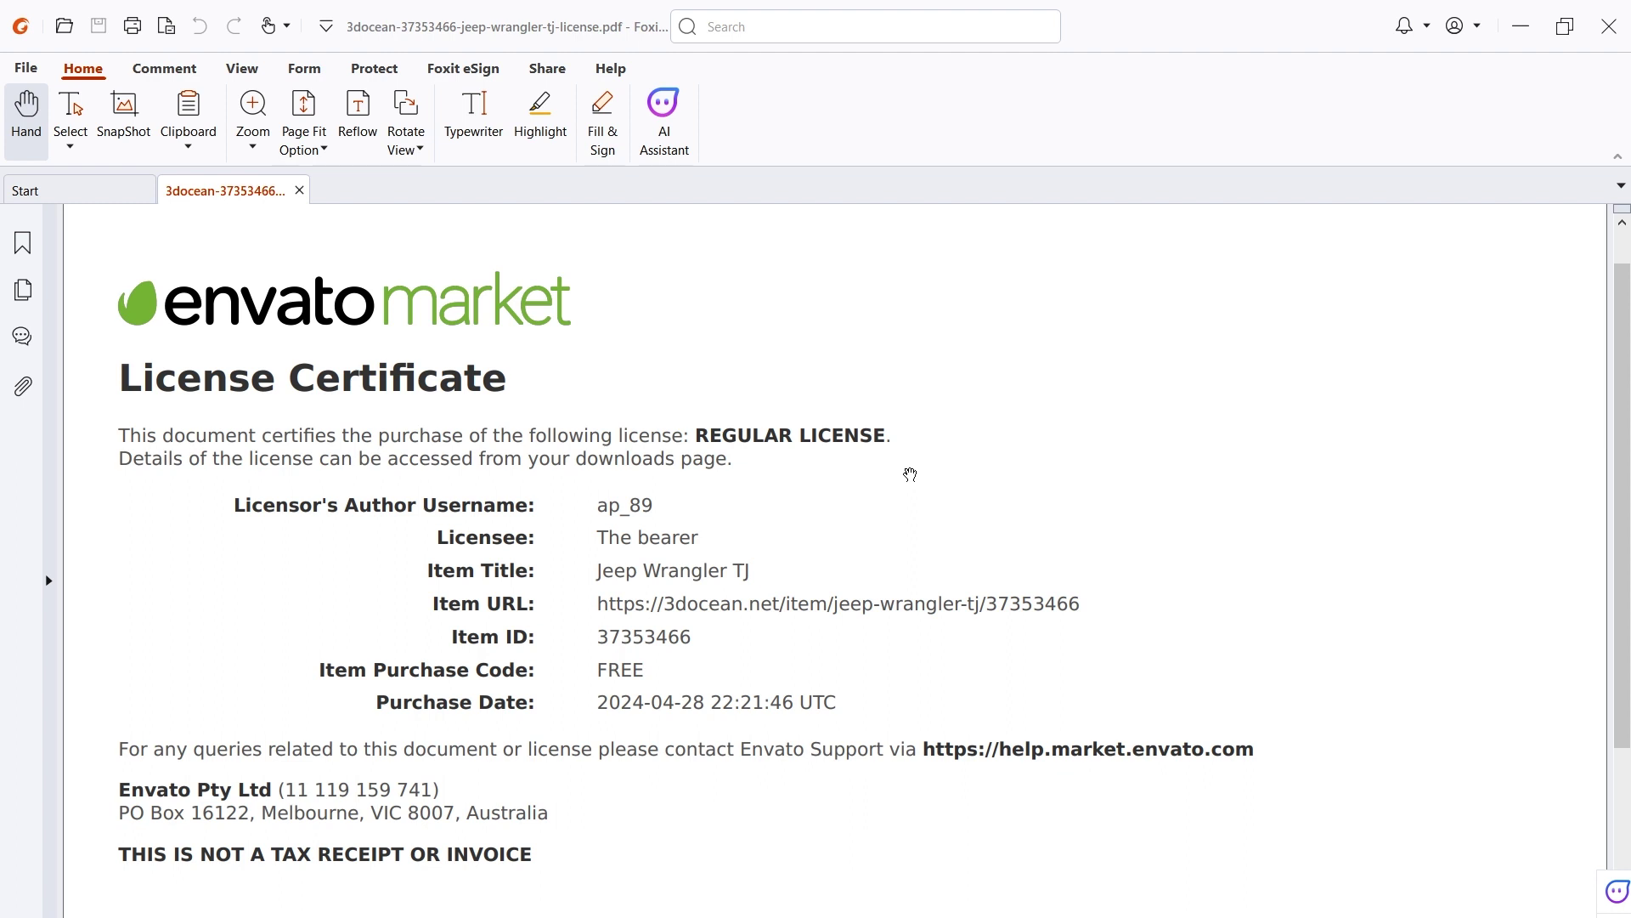
drag(326, 670, 750, 680)
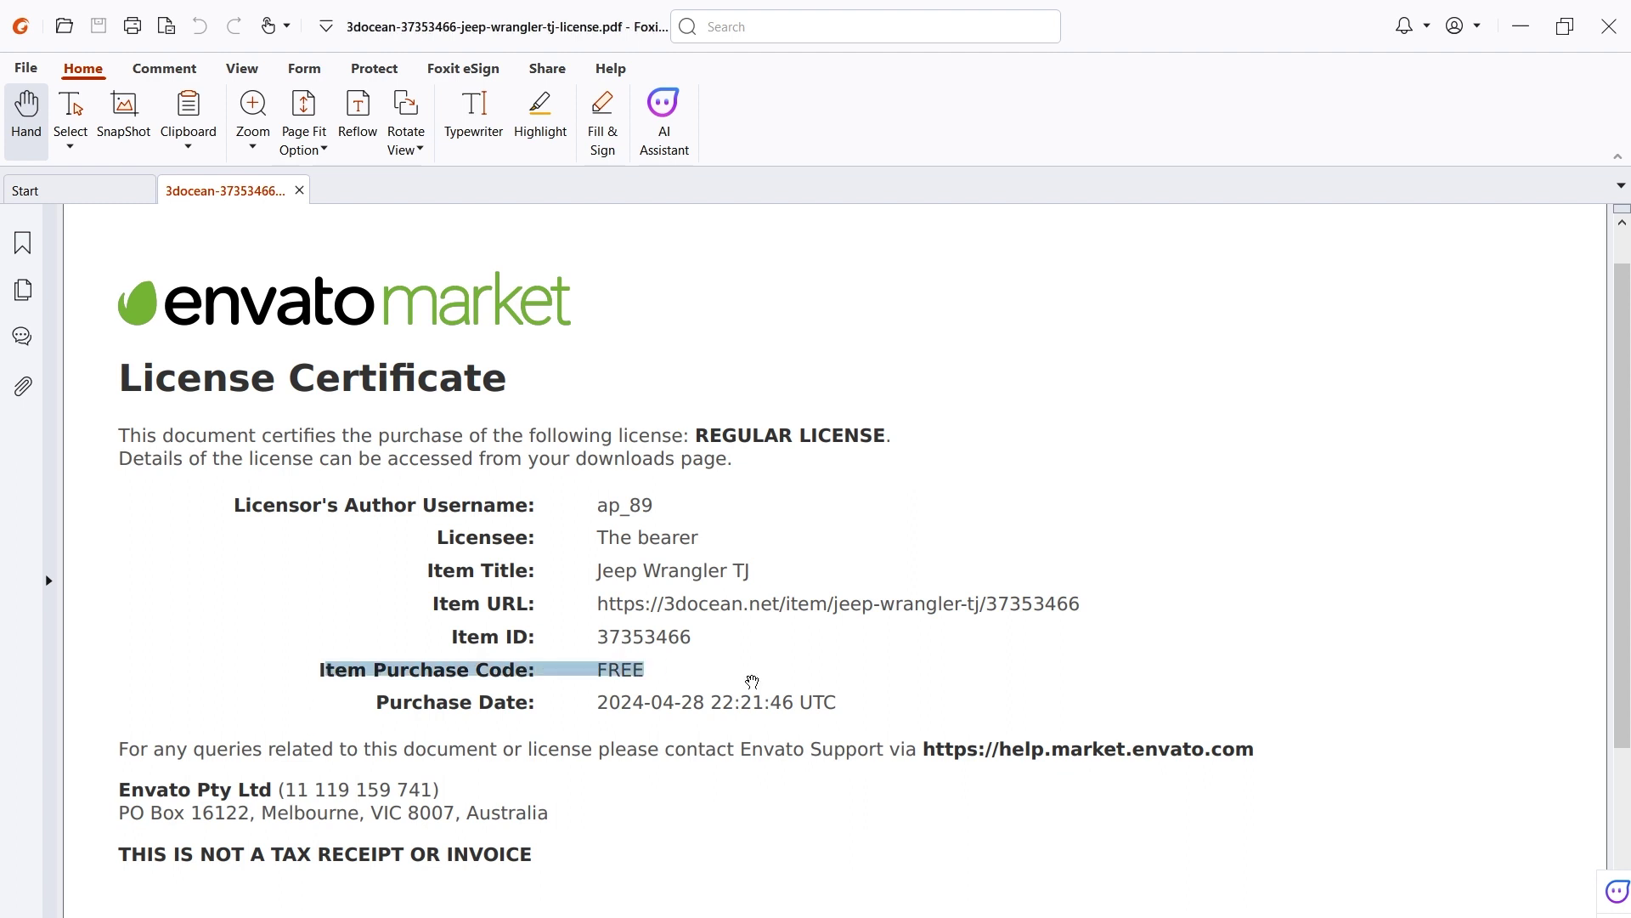
click(760, 861)
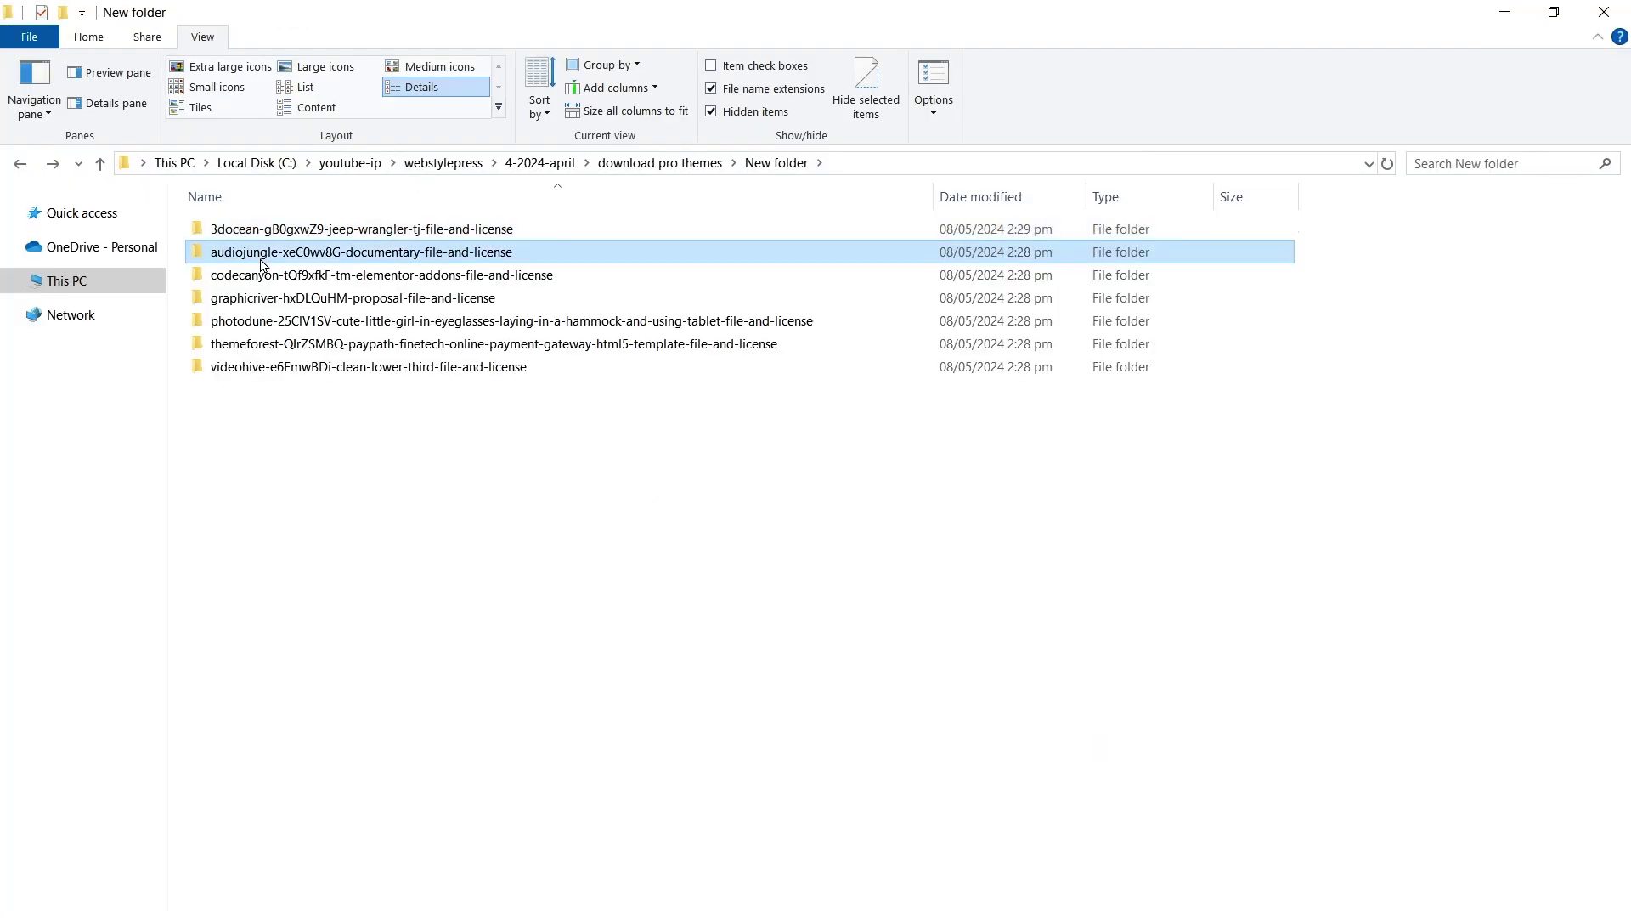
double_click(340, 245)
double_click(385, 251)
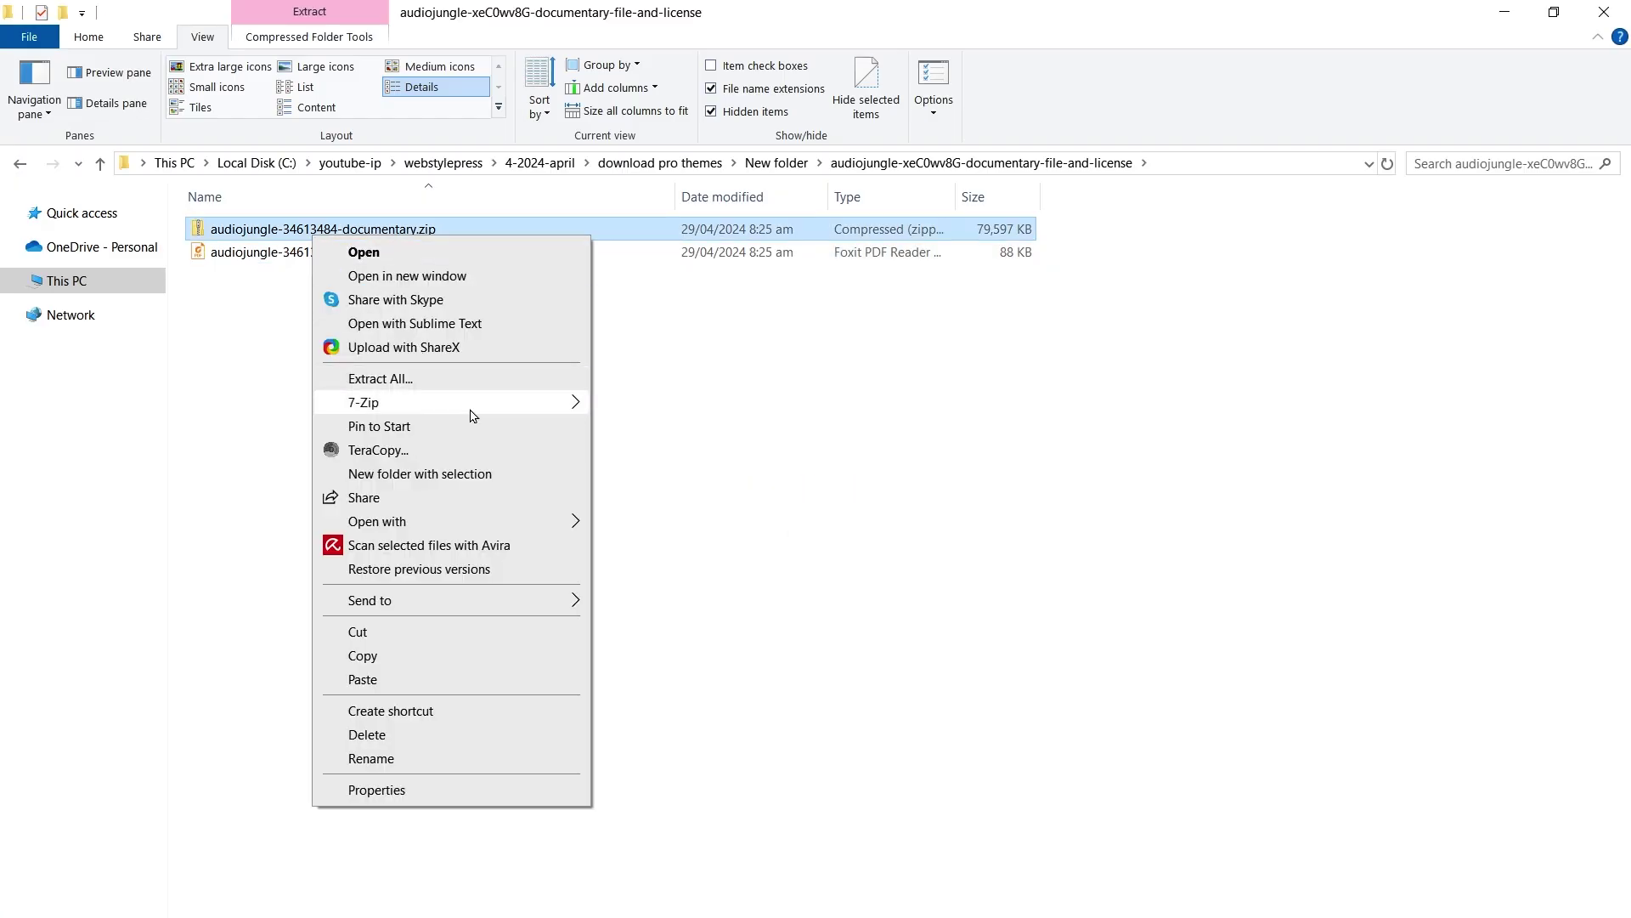
Step: Extract the Documentary zip into its own folder with 7-Zip and delete the zip
mouse_move(467, 405)
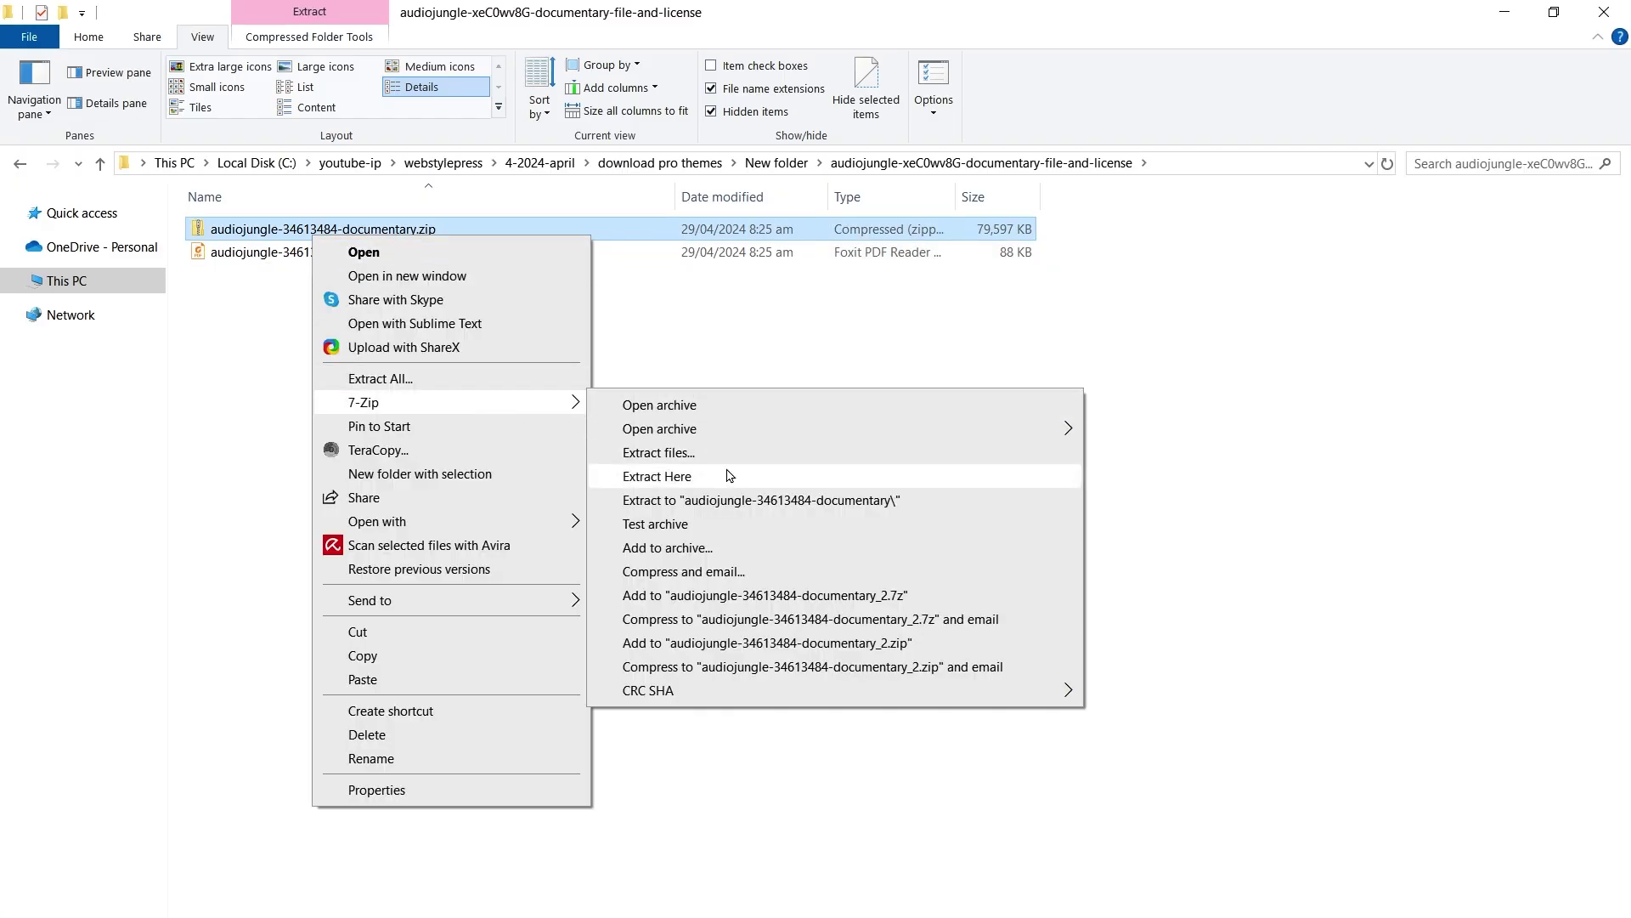
click(765, 500)
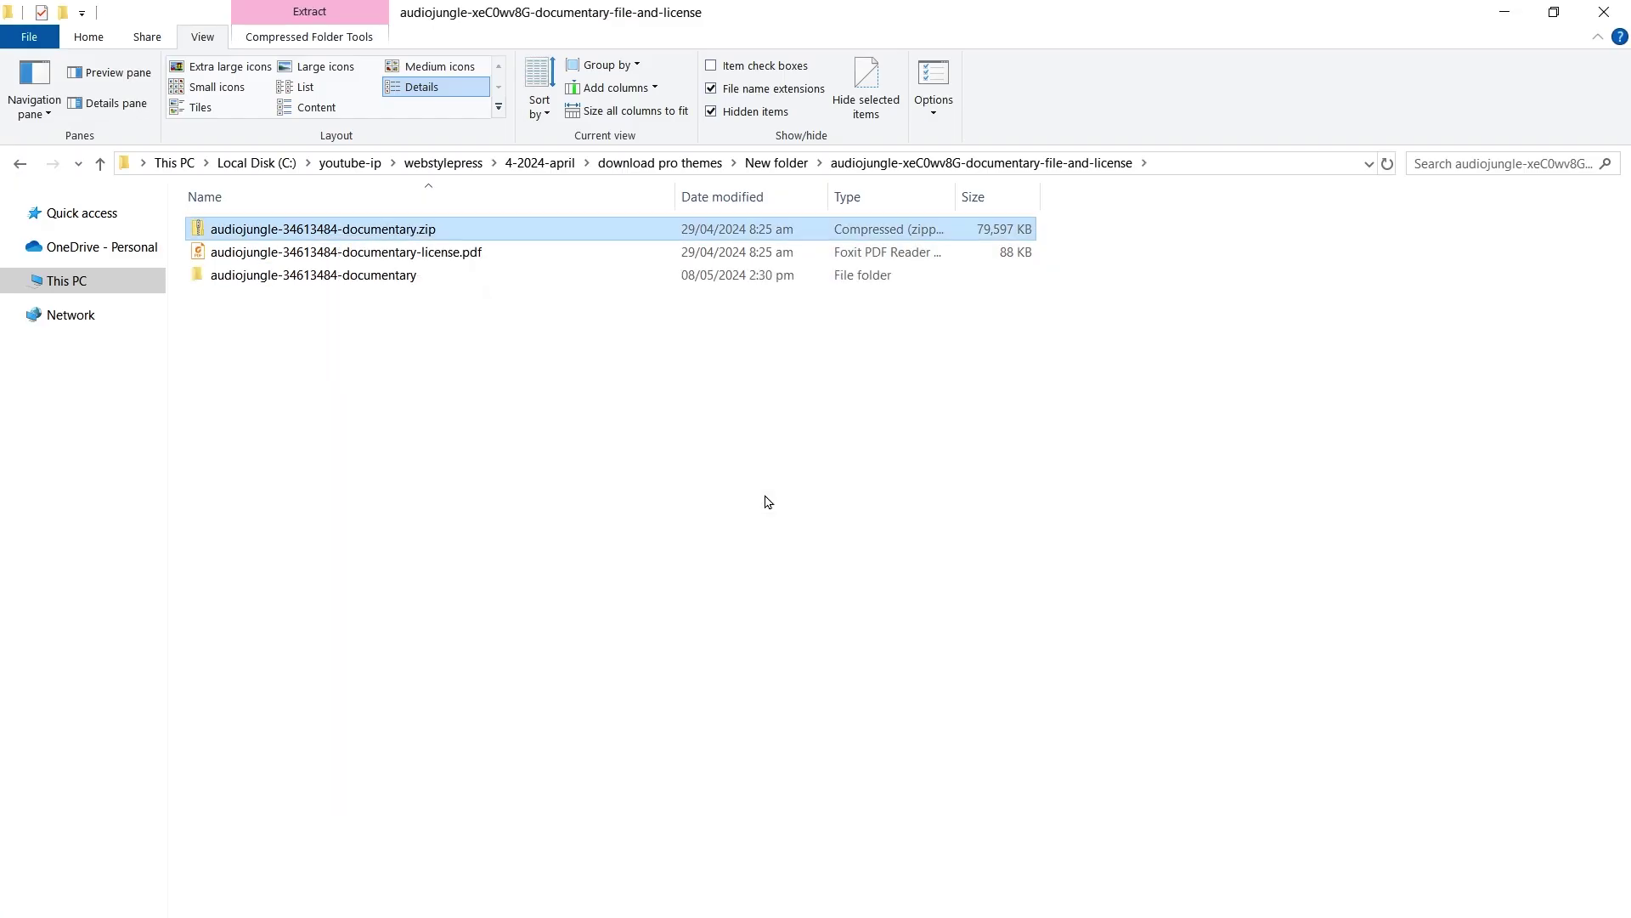
key(Delete)
key(Return)
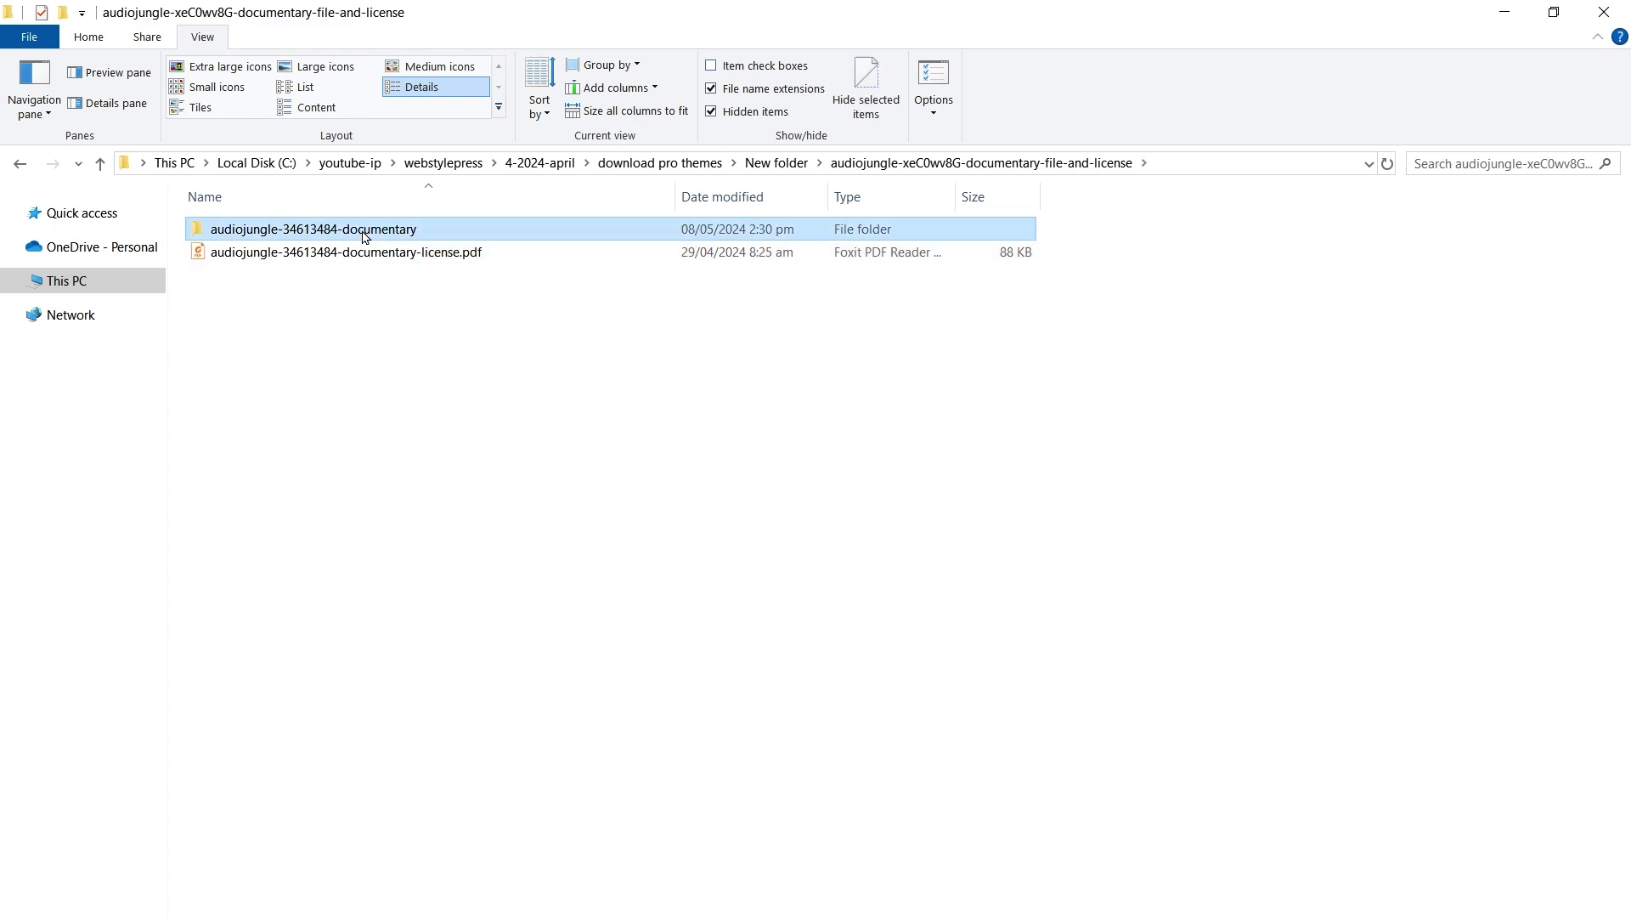
Step: Check the four extracted audio tracks, then select theme-masters-elementor.zip in the codecanyon folder
double_click(367, 231)
drag(479, 416, 250, 214)
click(448, 462)
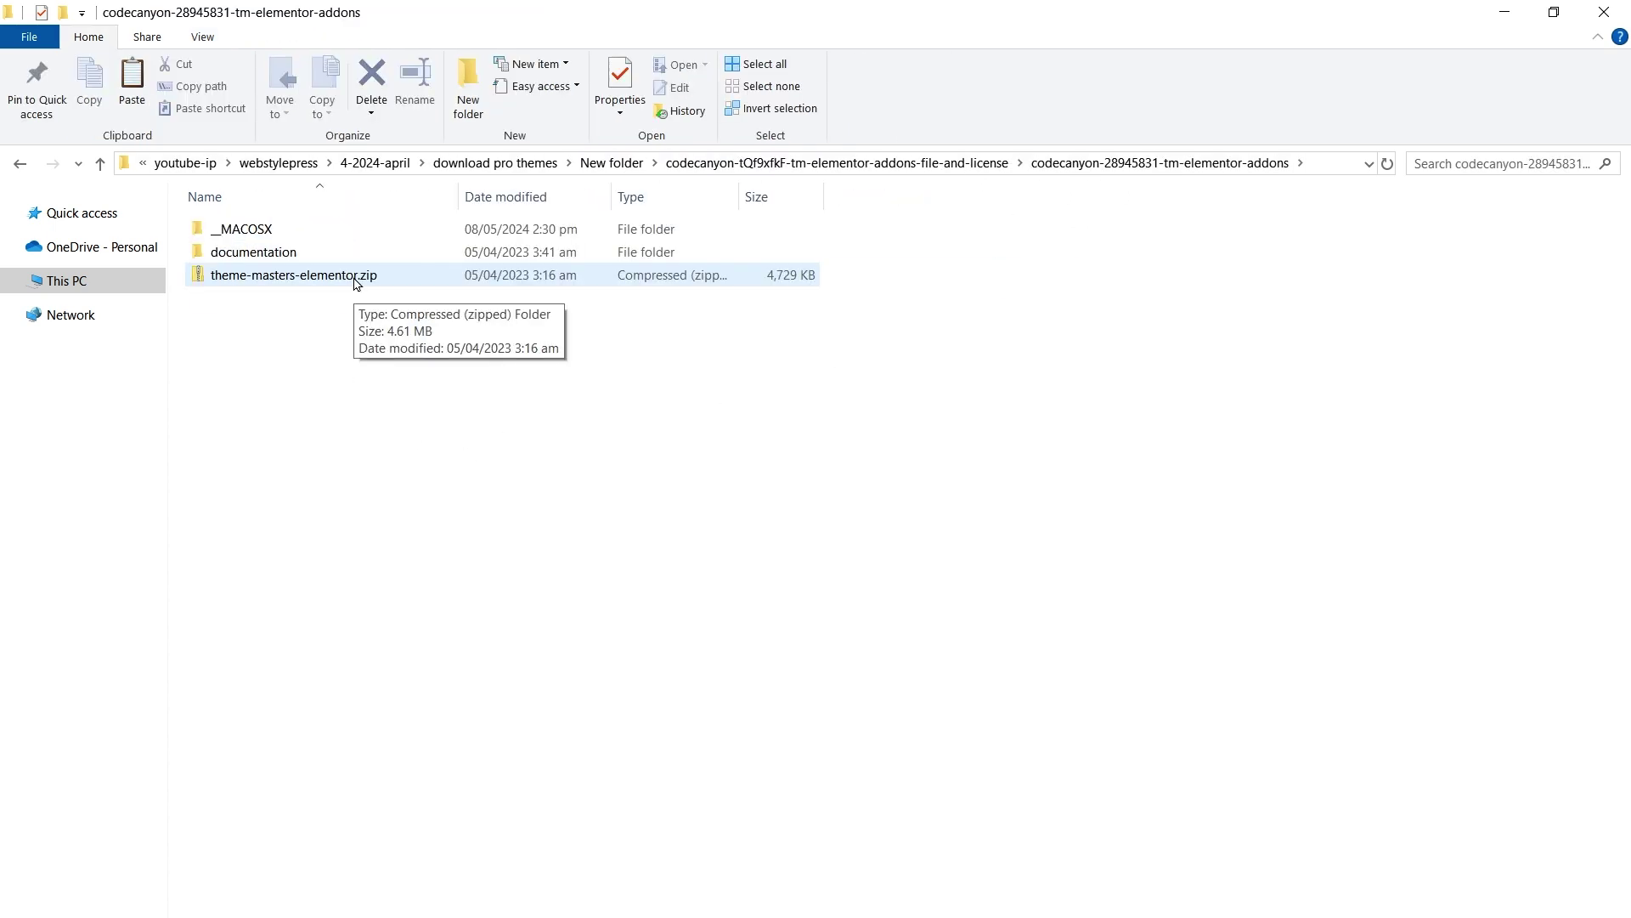
click(354, 275)
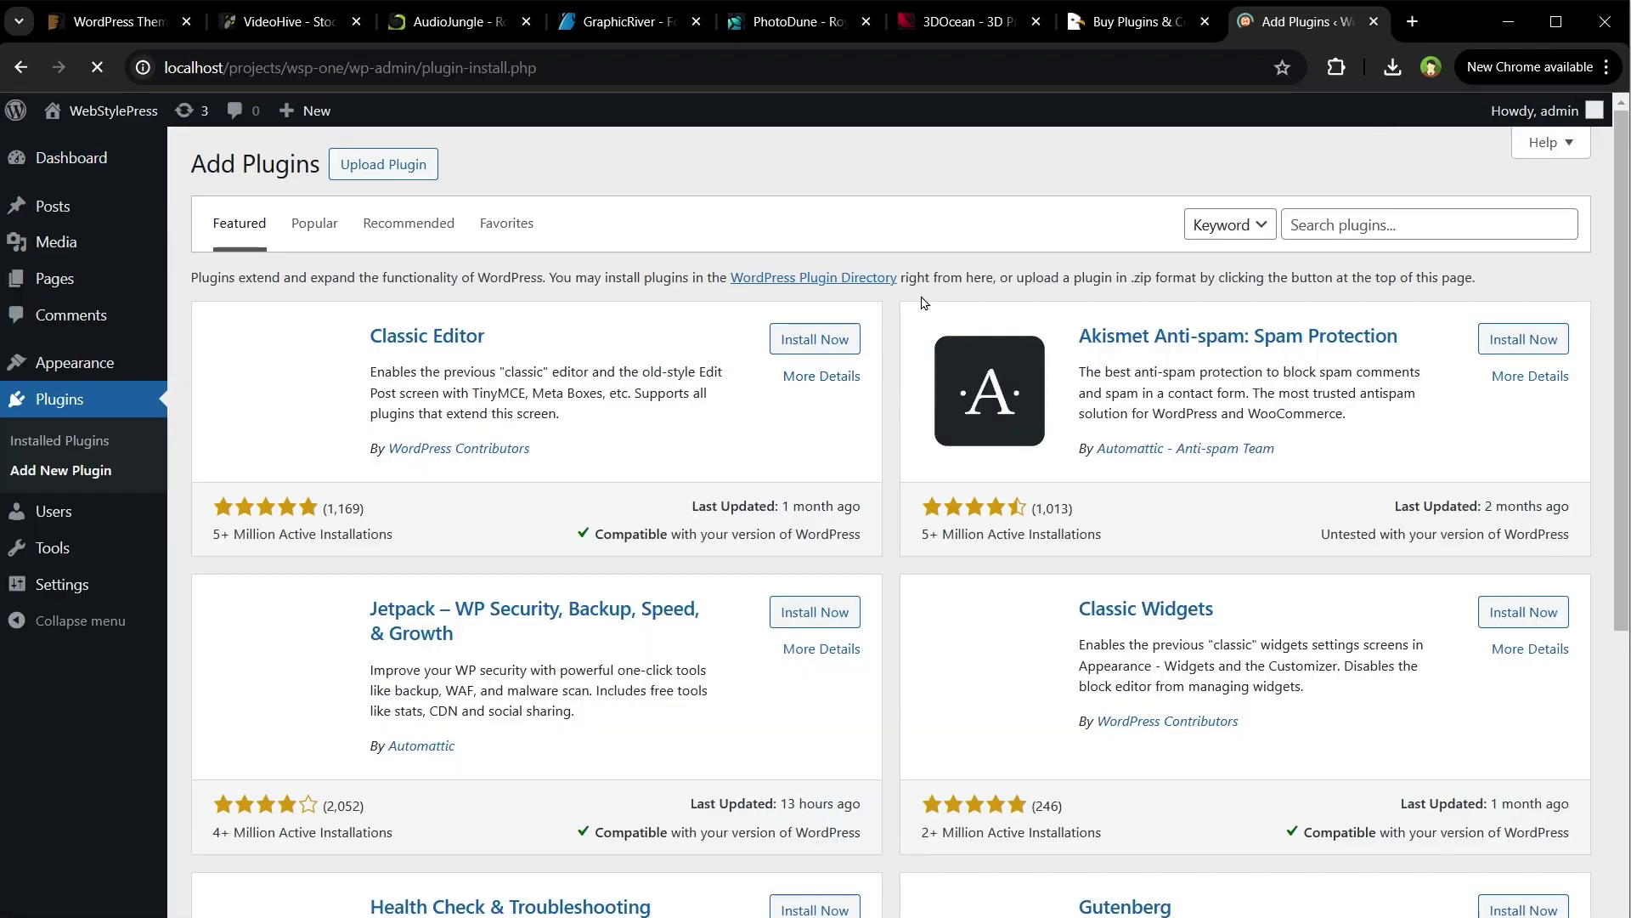
Step: Search for Elementor, then install and activate the Elementor Website Builder plugin
click(1377, 216)
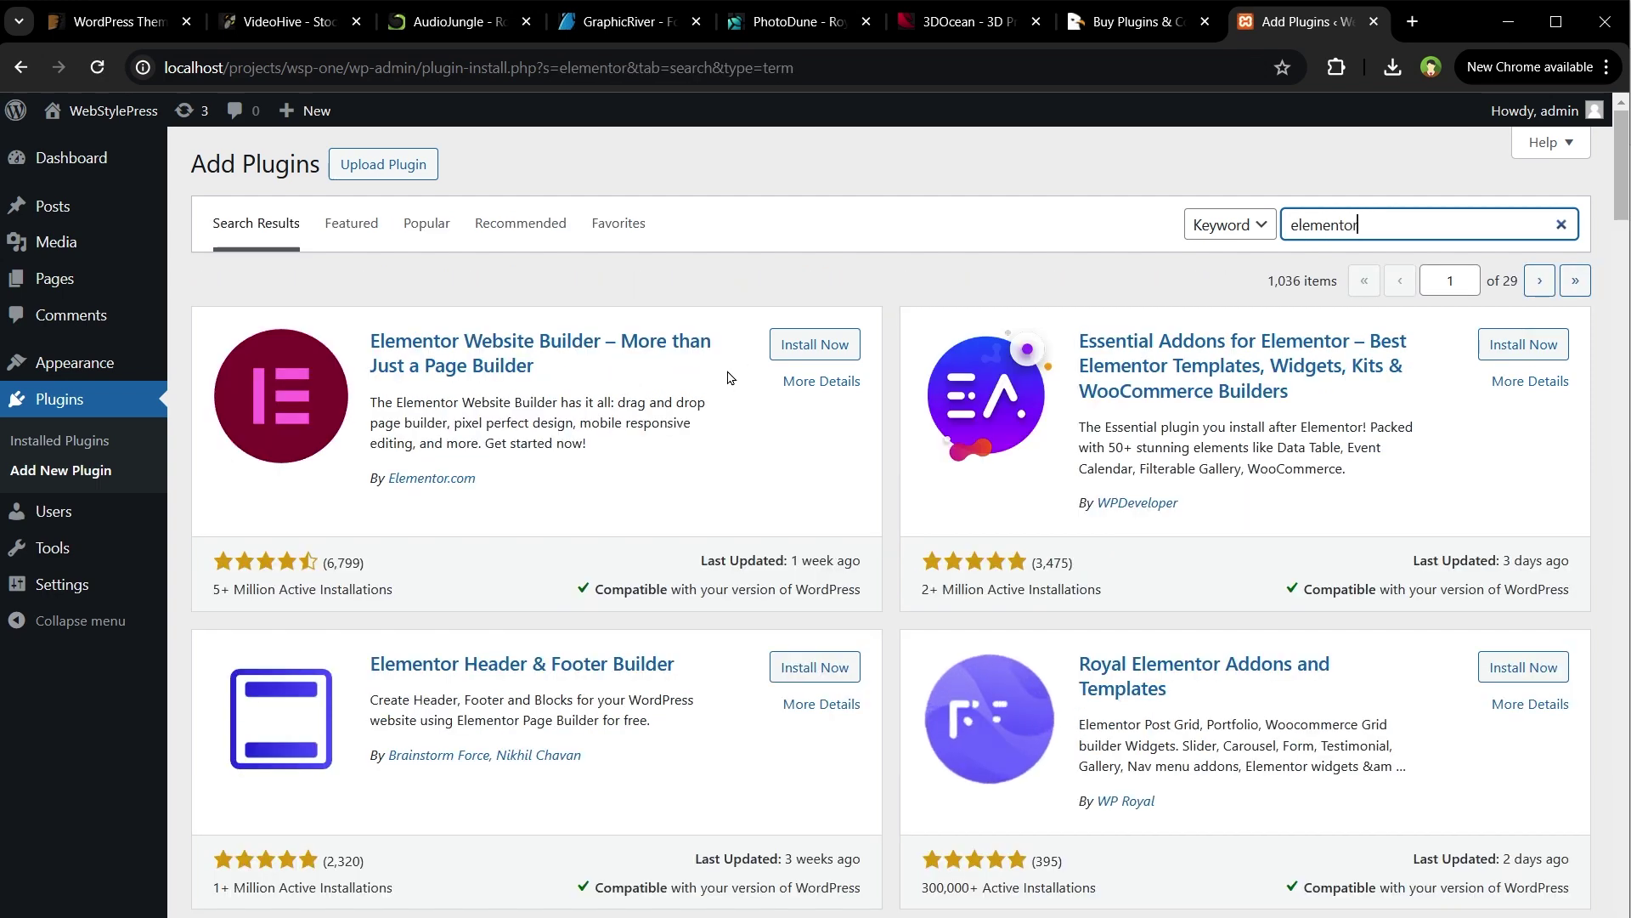
click(813, 343)
click(817, 348)
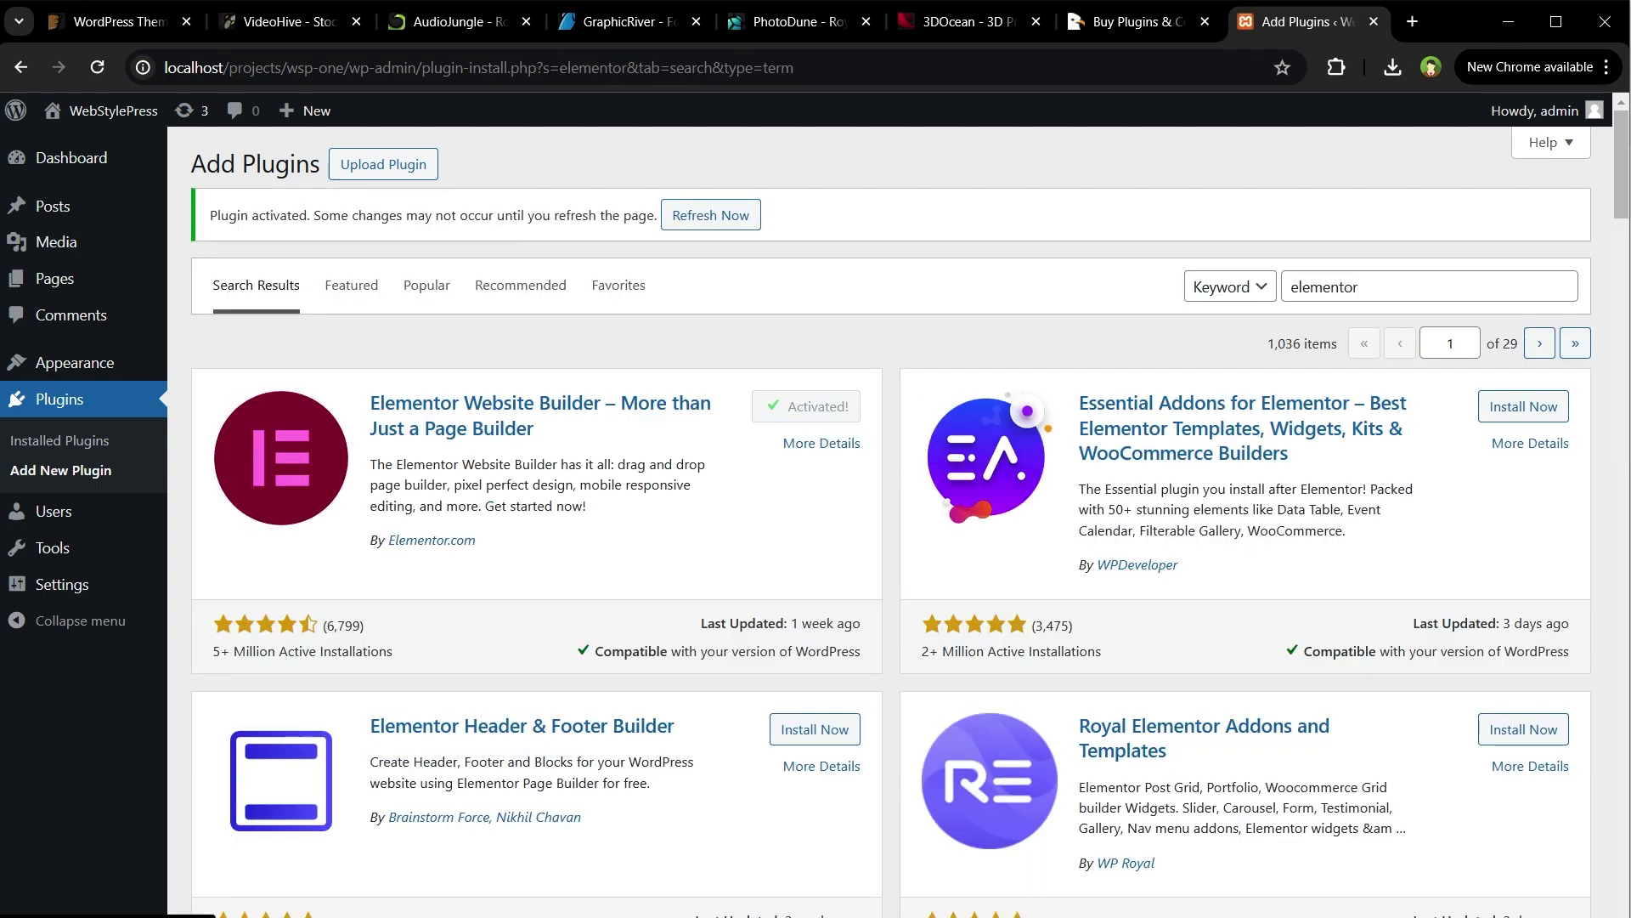
Step: Upload theme-masters-elementor.zip as a plugin, install it, and activate TM Elementor Addons
click(384, 165)
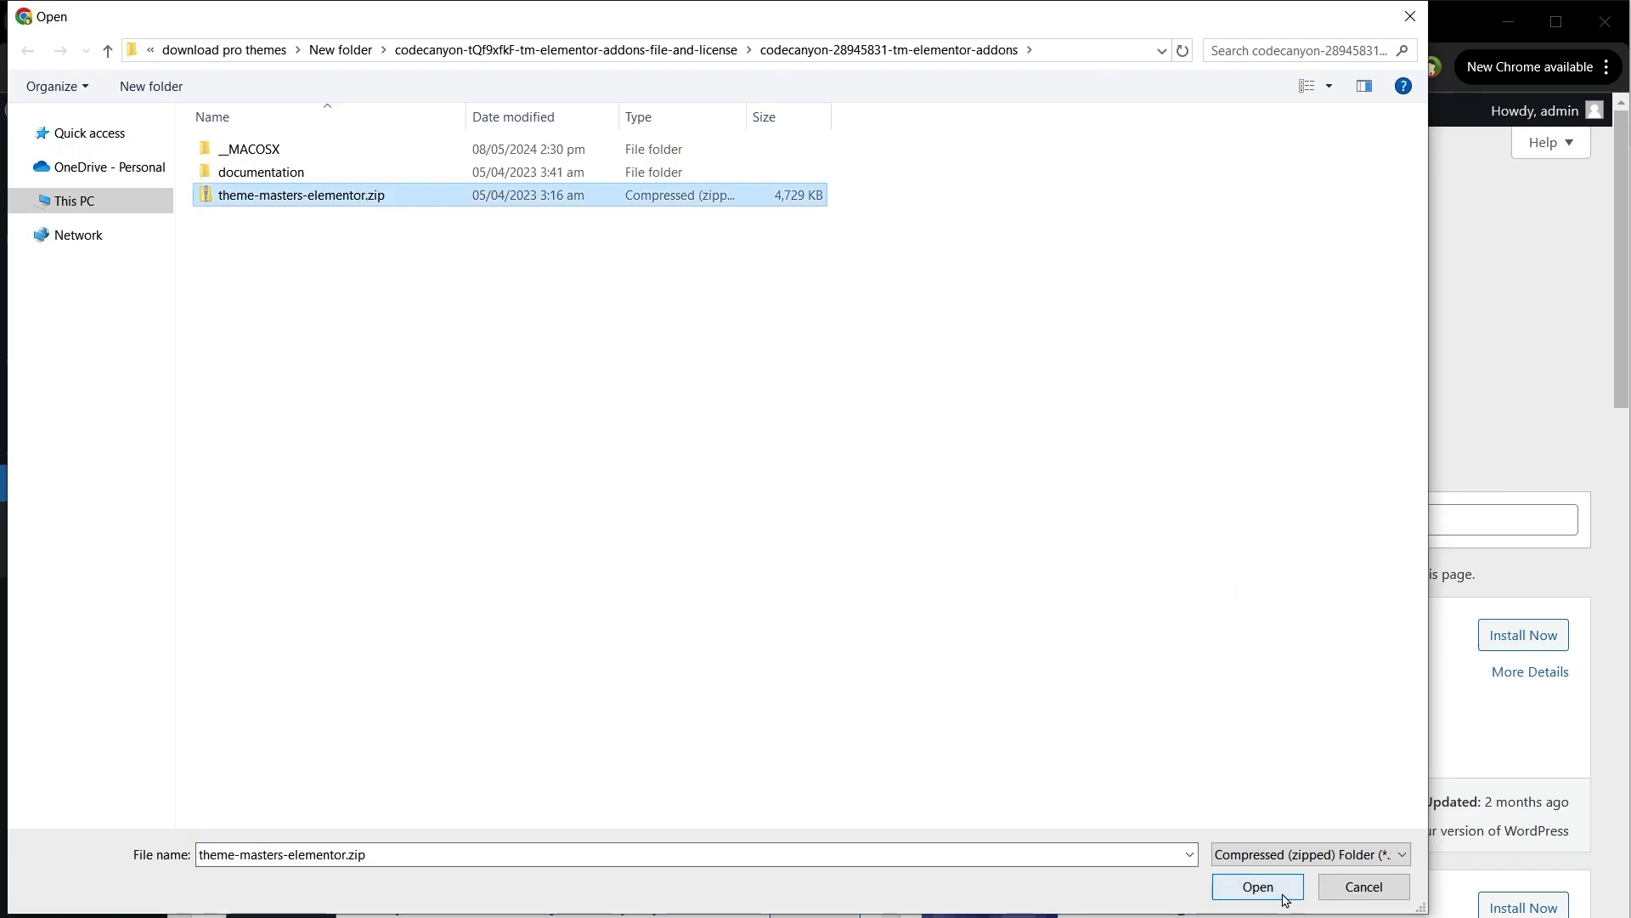
click(1282, 884)
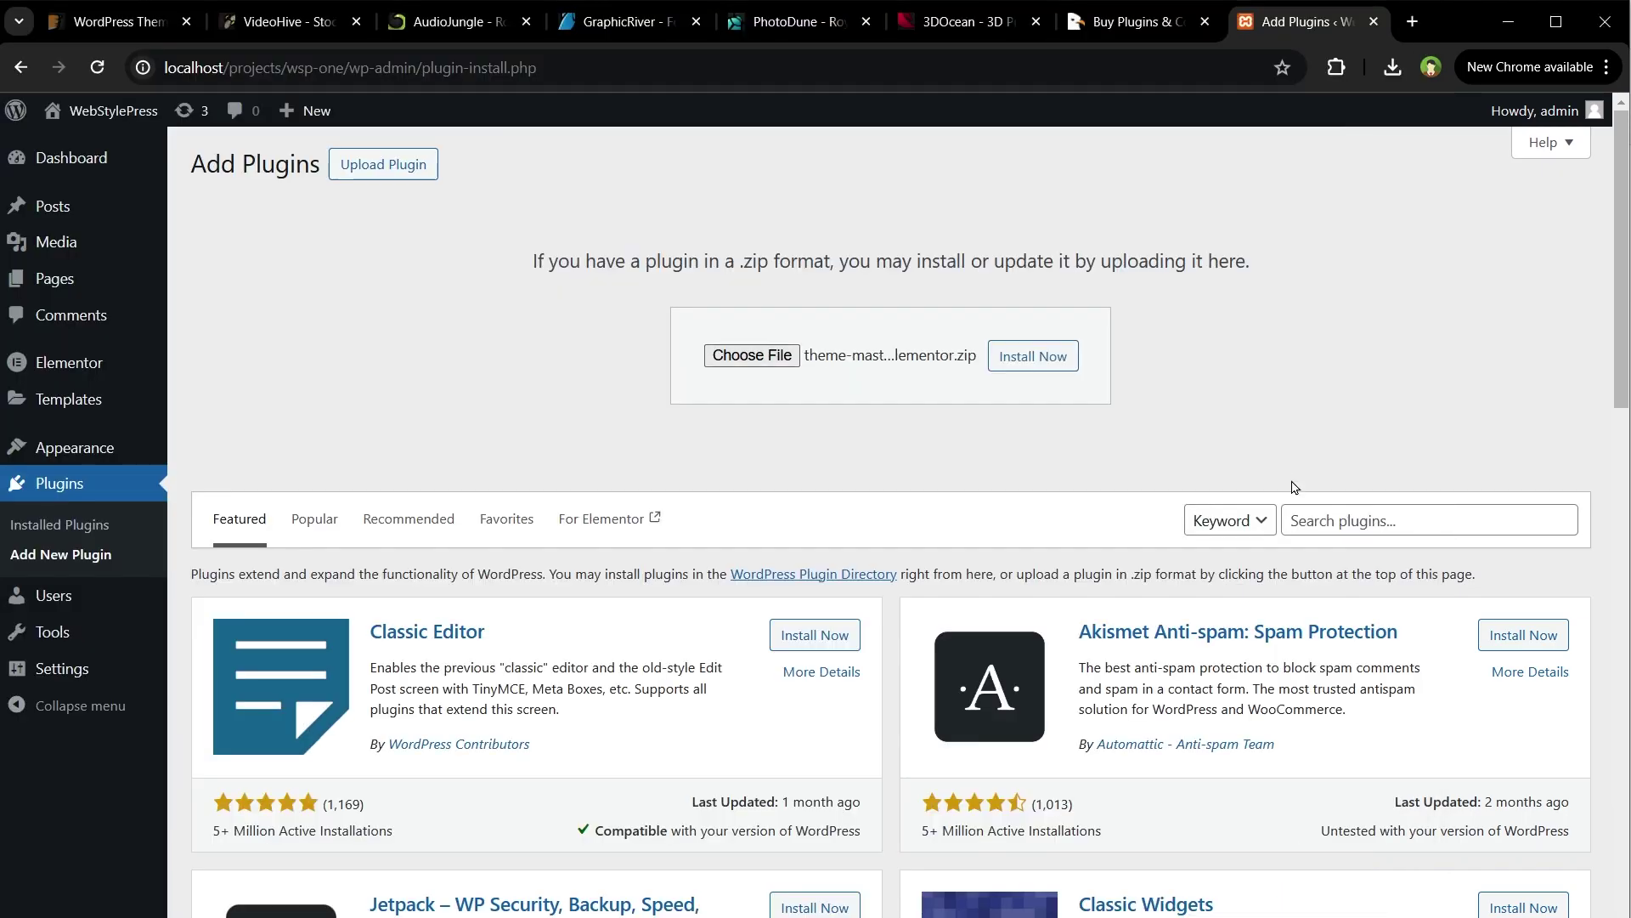
click(1010, 369)
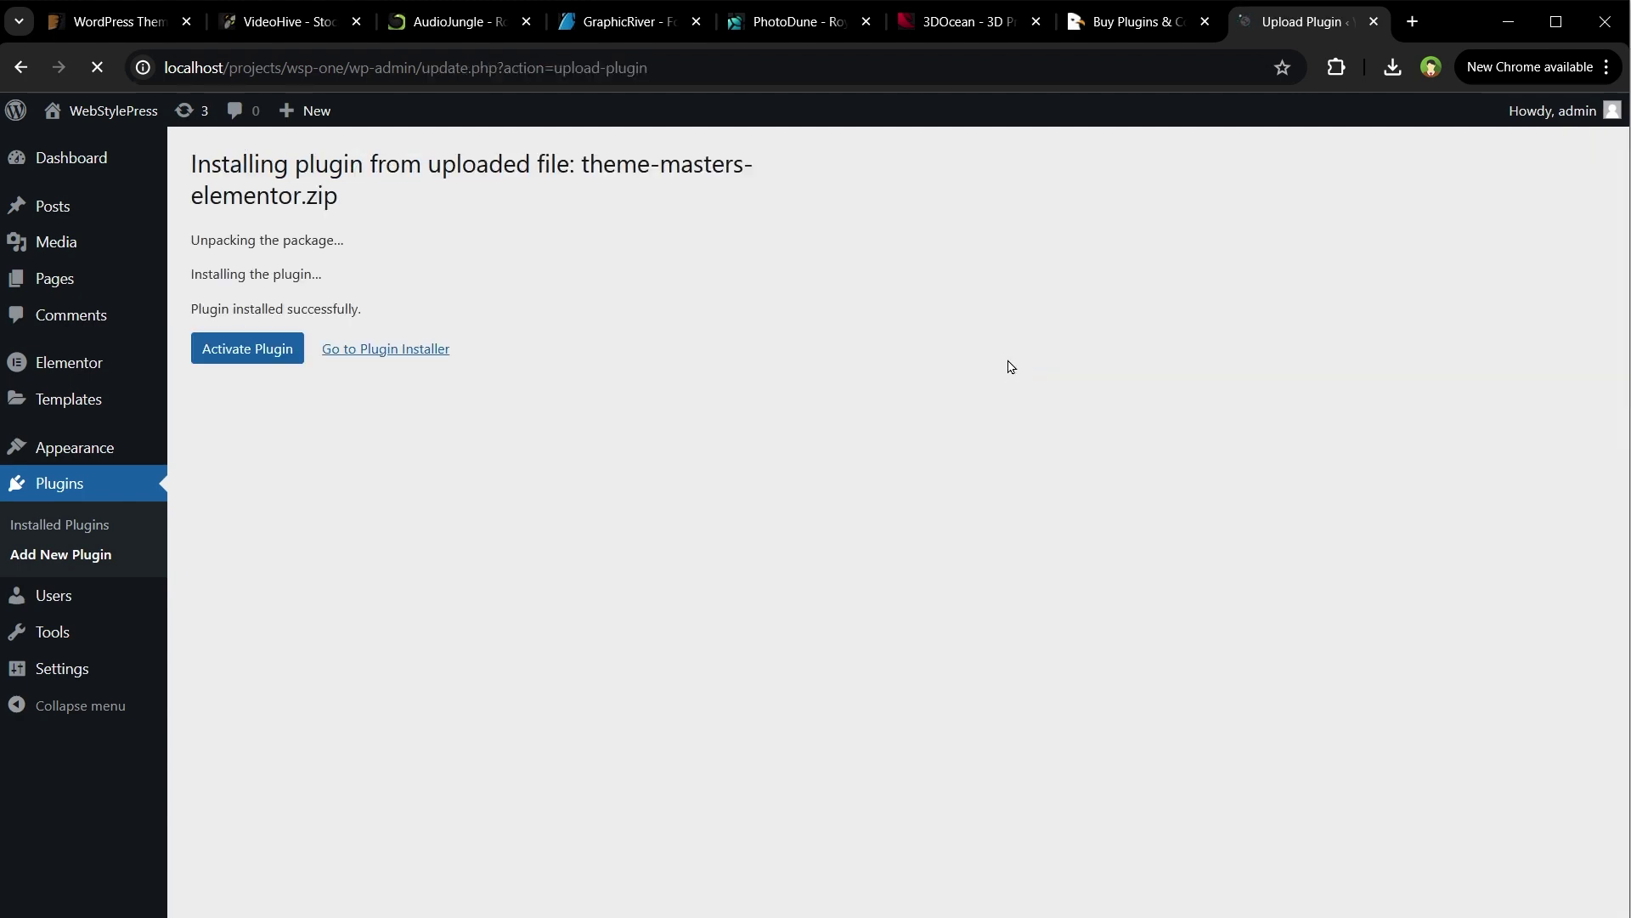
click(266, 363)
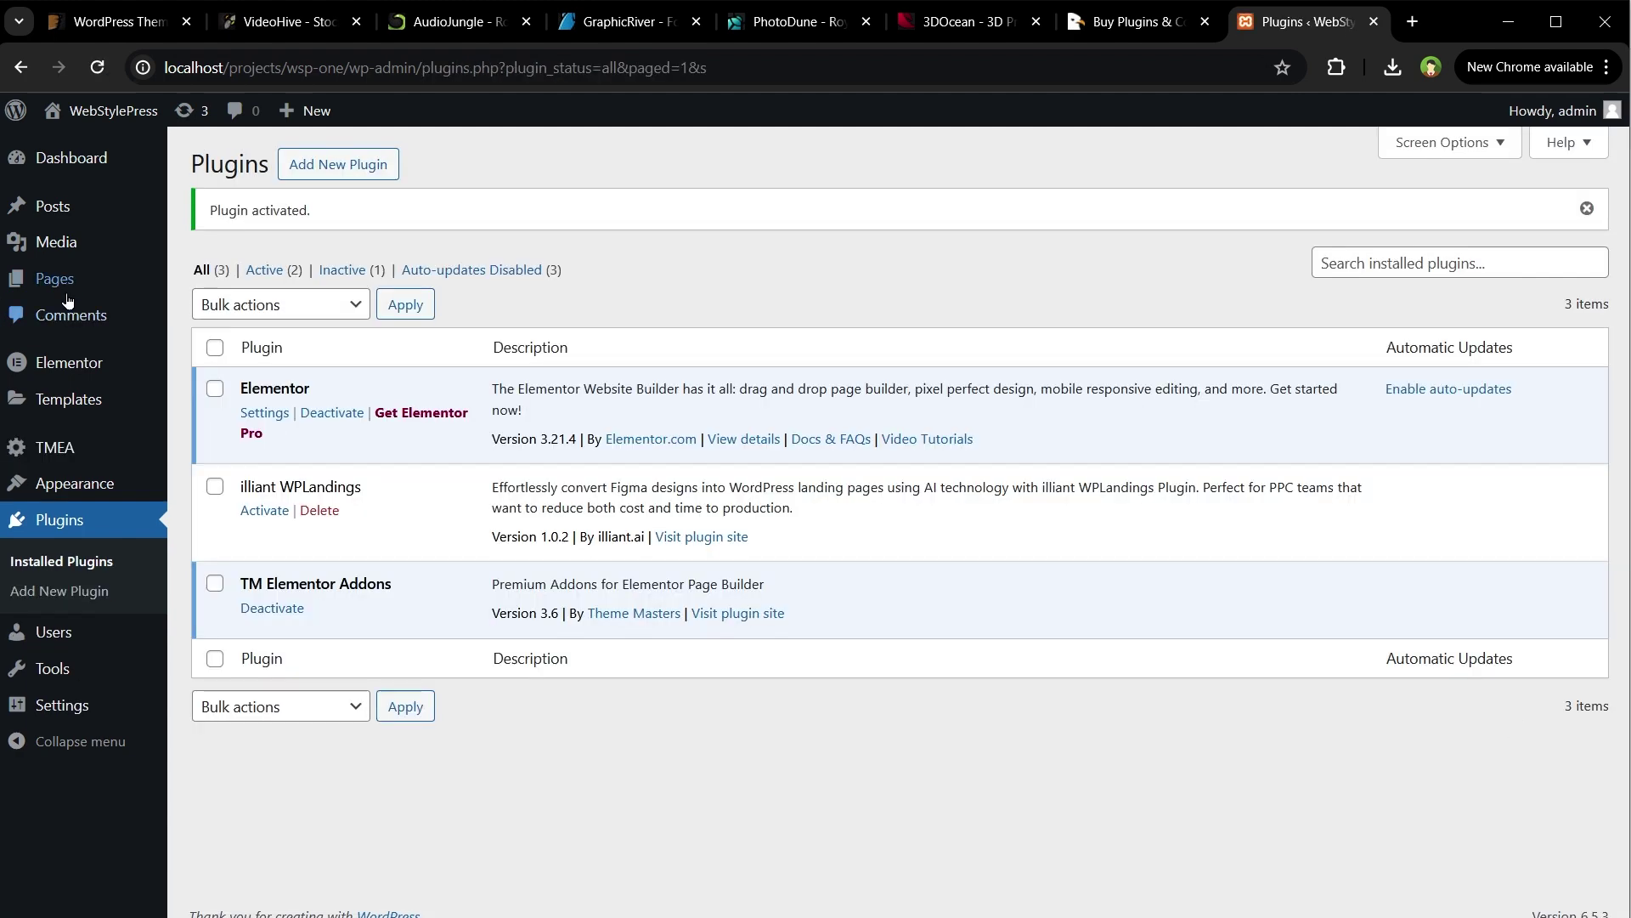
Step: Open the Pages list in a new browser tab and switch to it
mouse_move(63, 289)
right_click(226, 289)
click(322, 306)
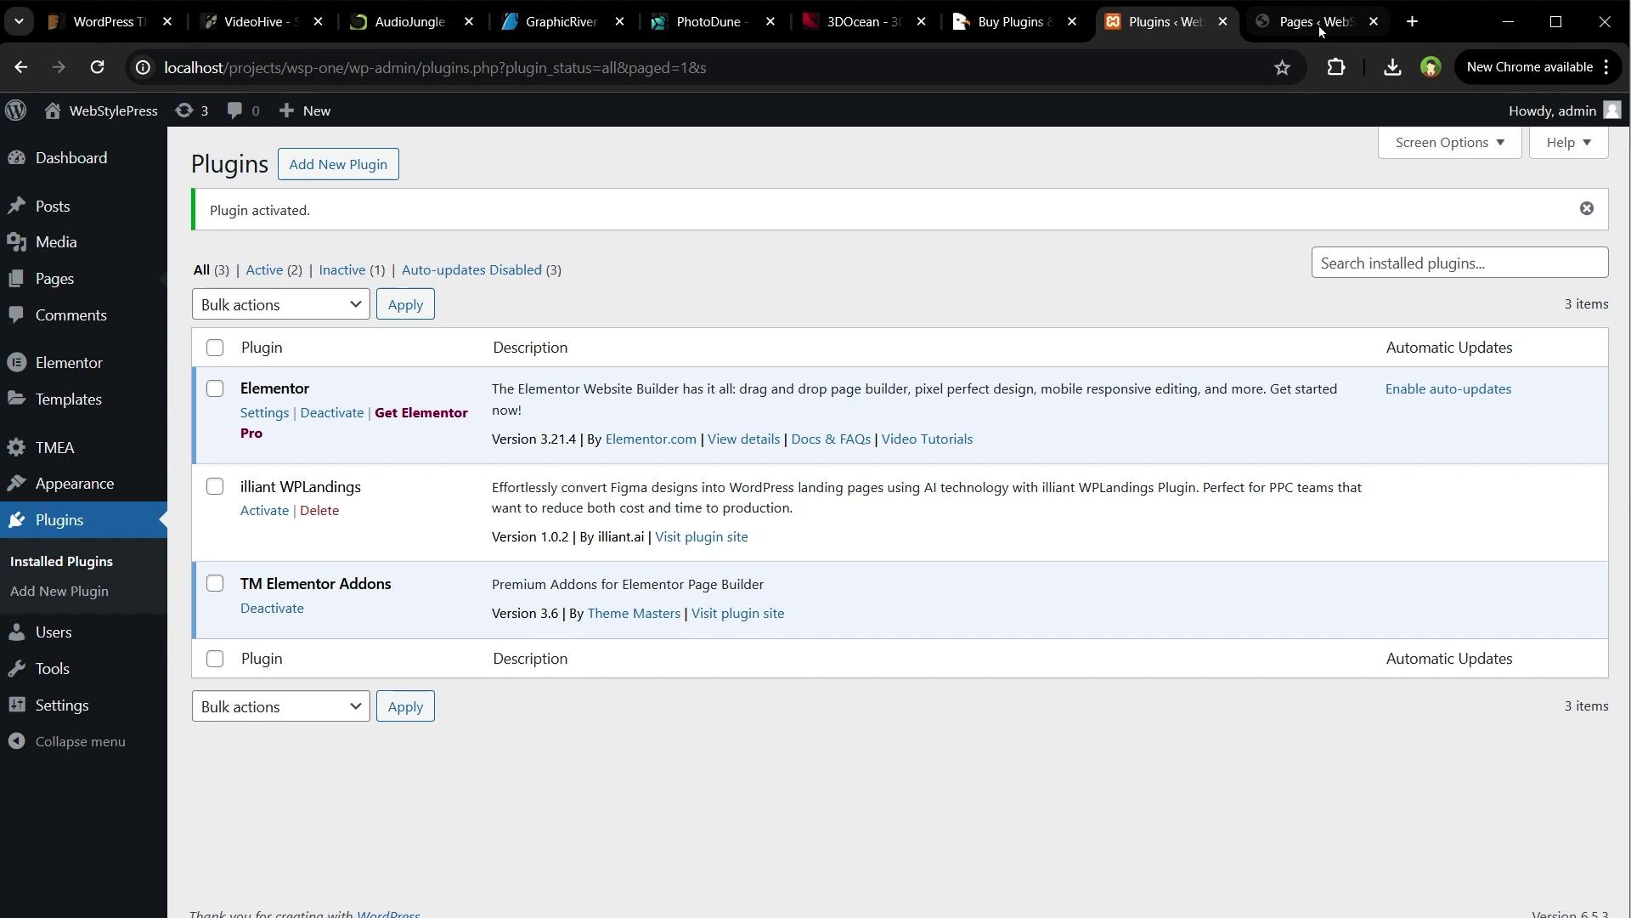
key(ctrl+Tab)
Step: Open Sample Page in the Elementor editor from a new tab
mouse_move(423, 393)
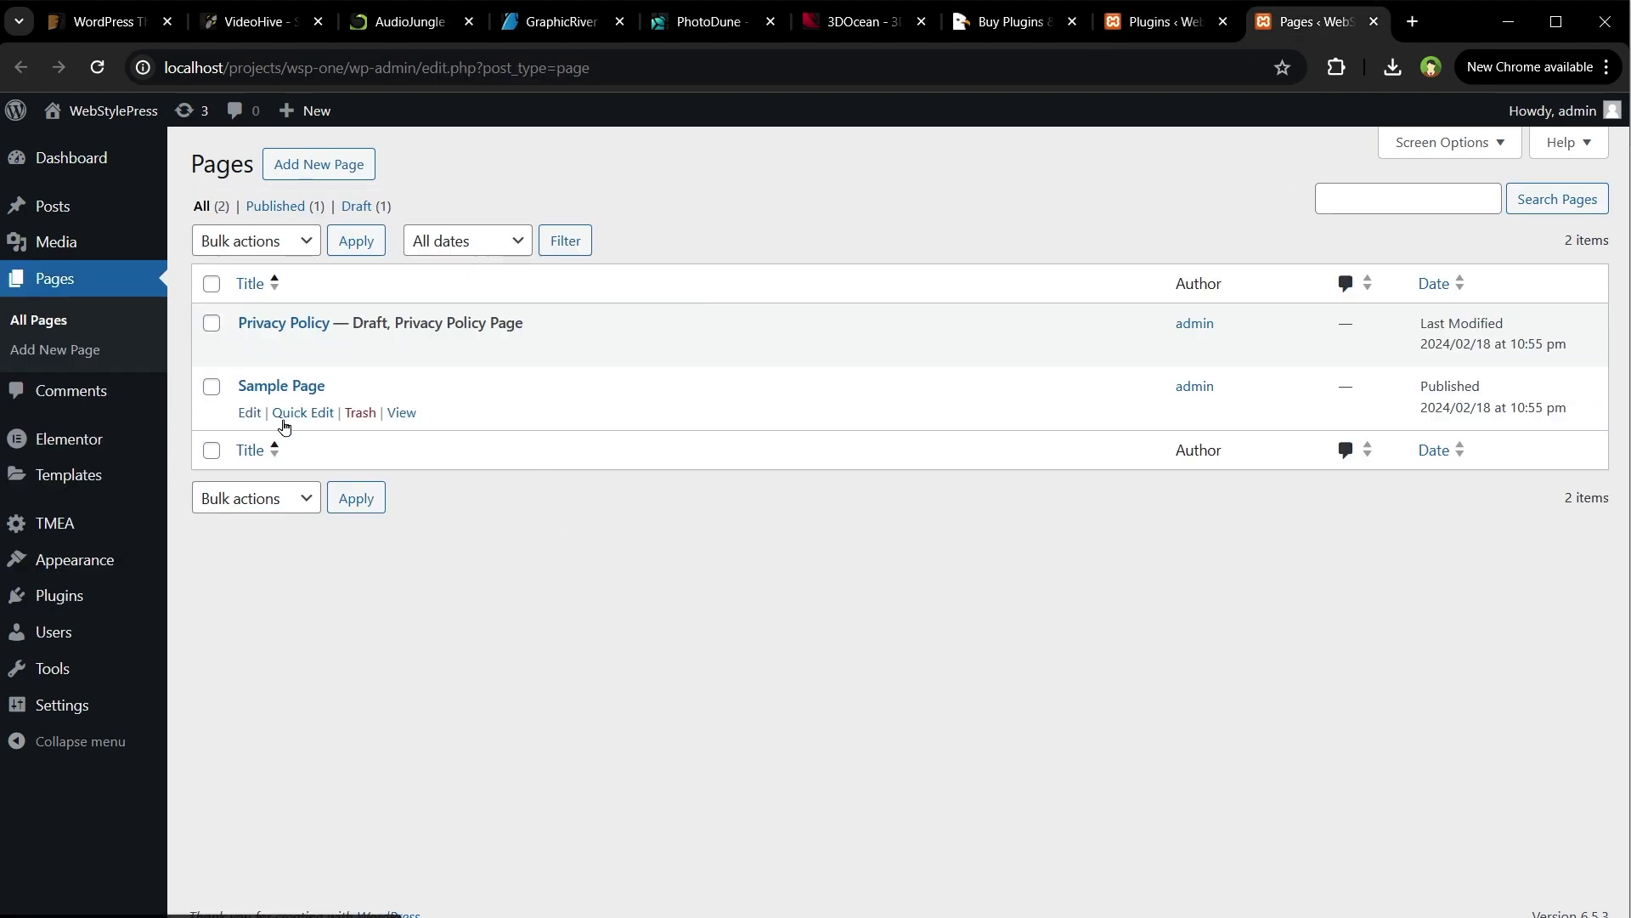
right_click(253, 416)
click(327, 433)
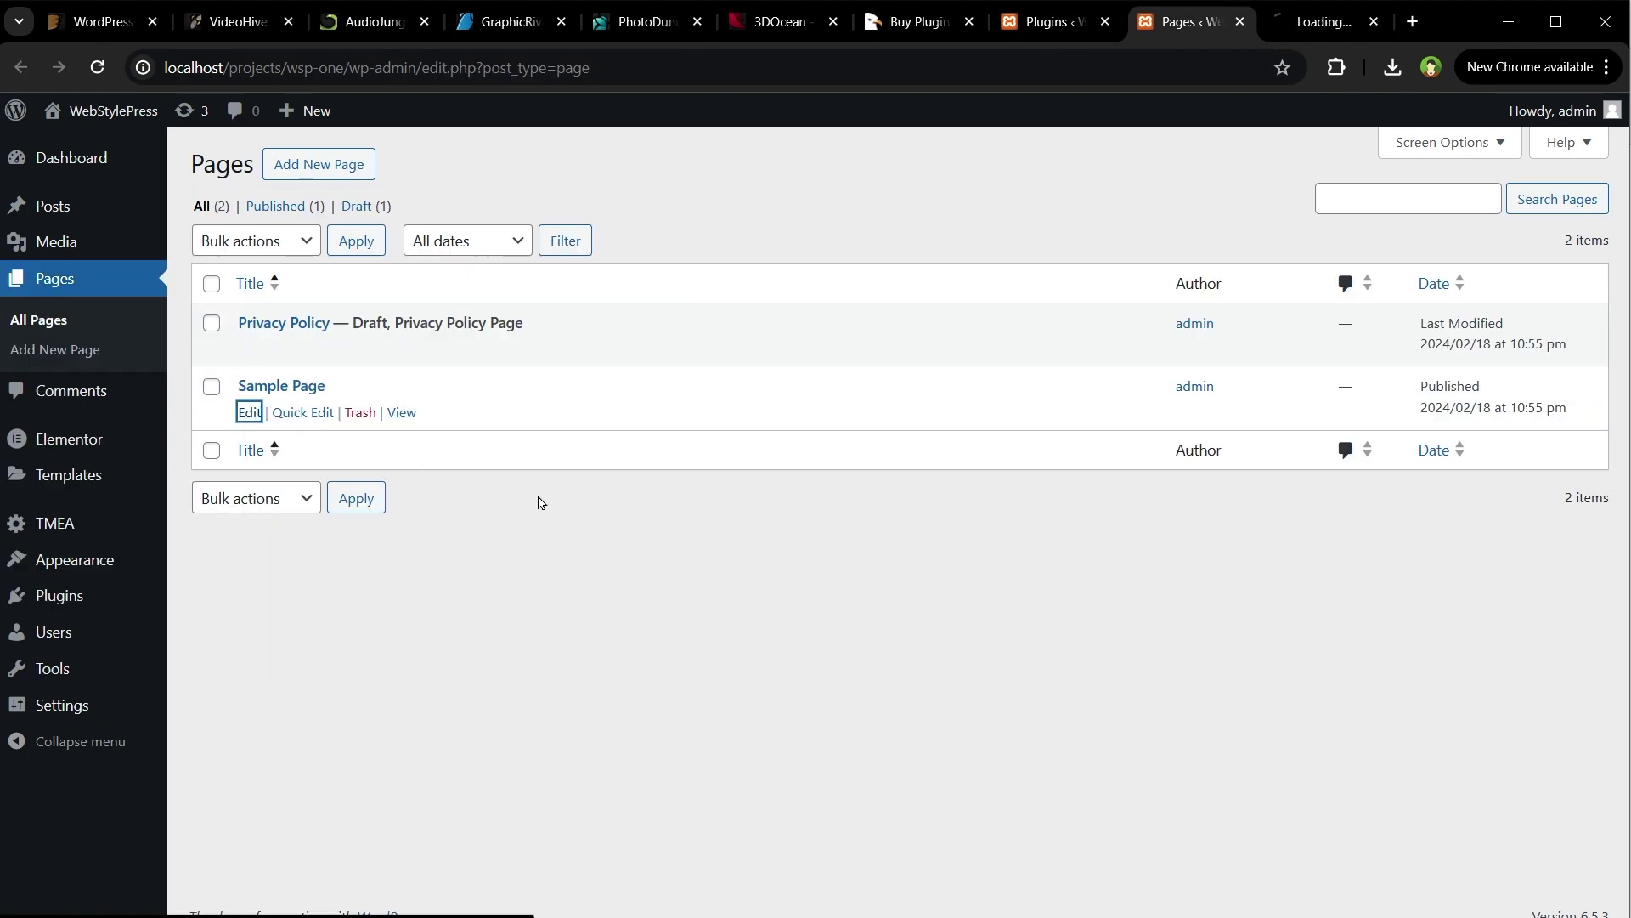
key(ctrl+Tab)
click(468, 127)
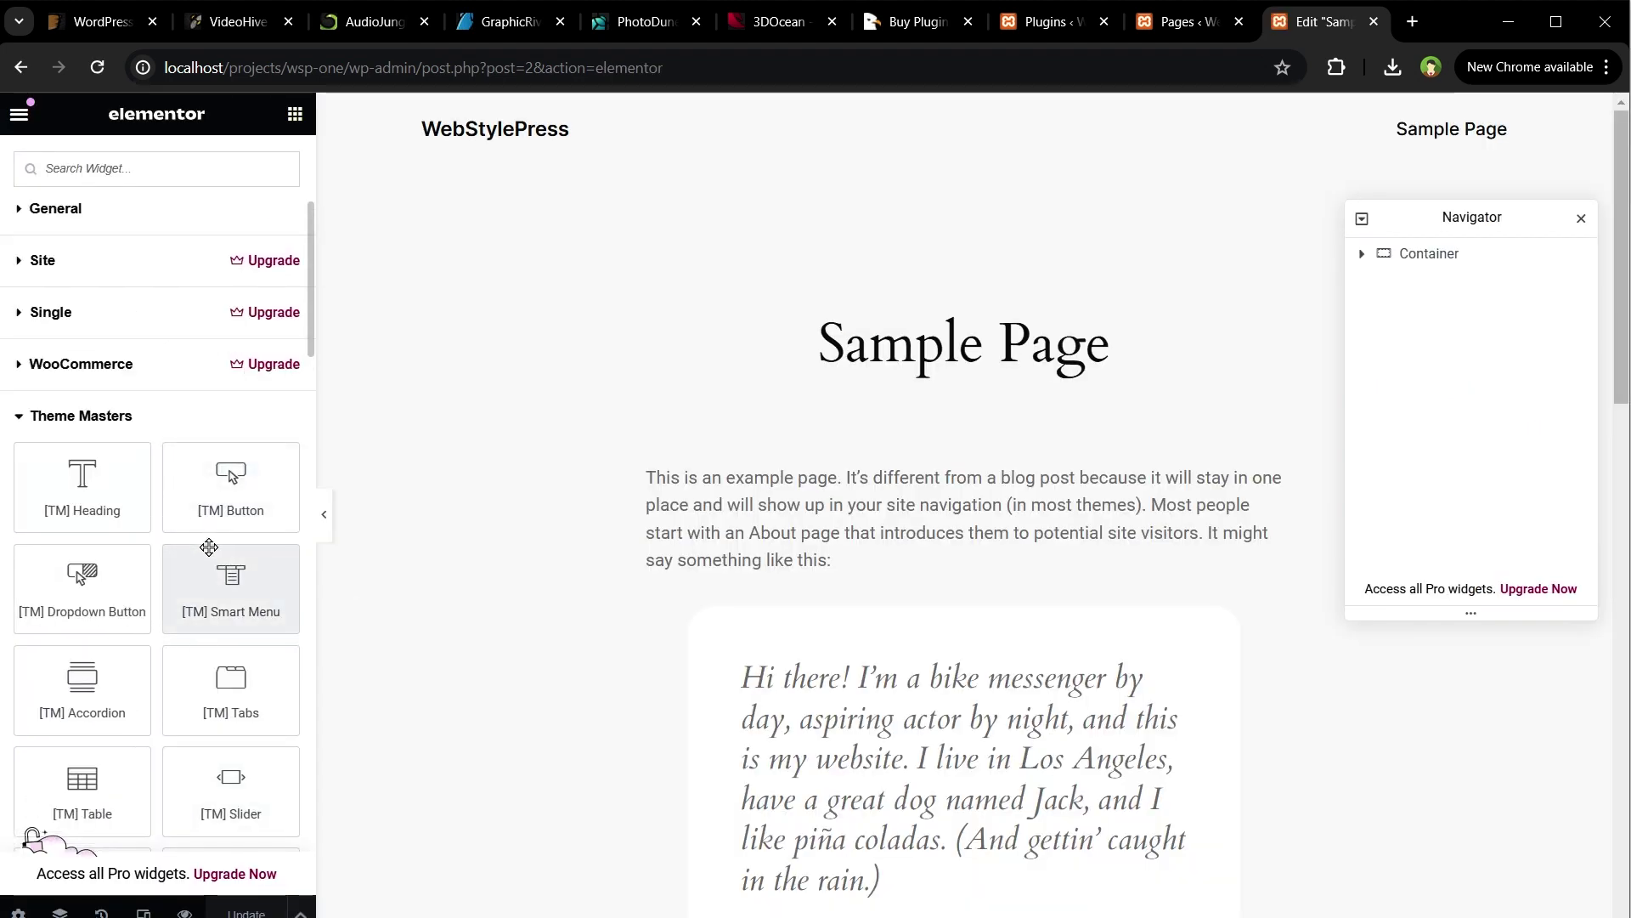
Step: Browse the Theme Masters widgets and drag a [TM] Heading widget onto the page
scroll(203, 563, down, 10)
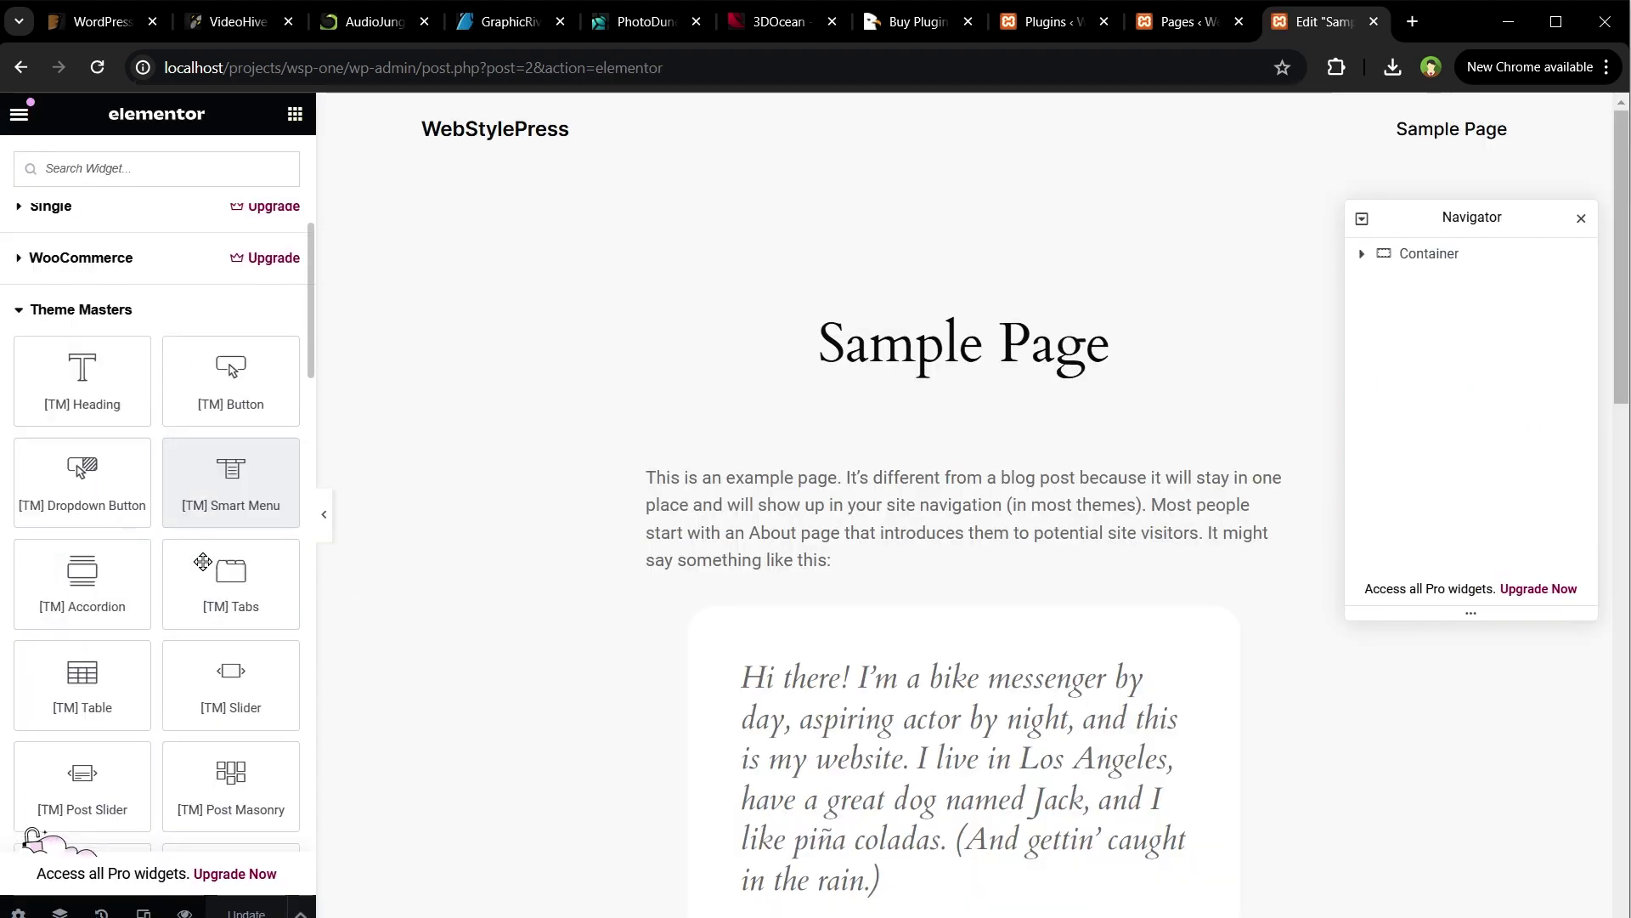
scroll(203, 563, down, 12)
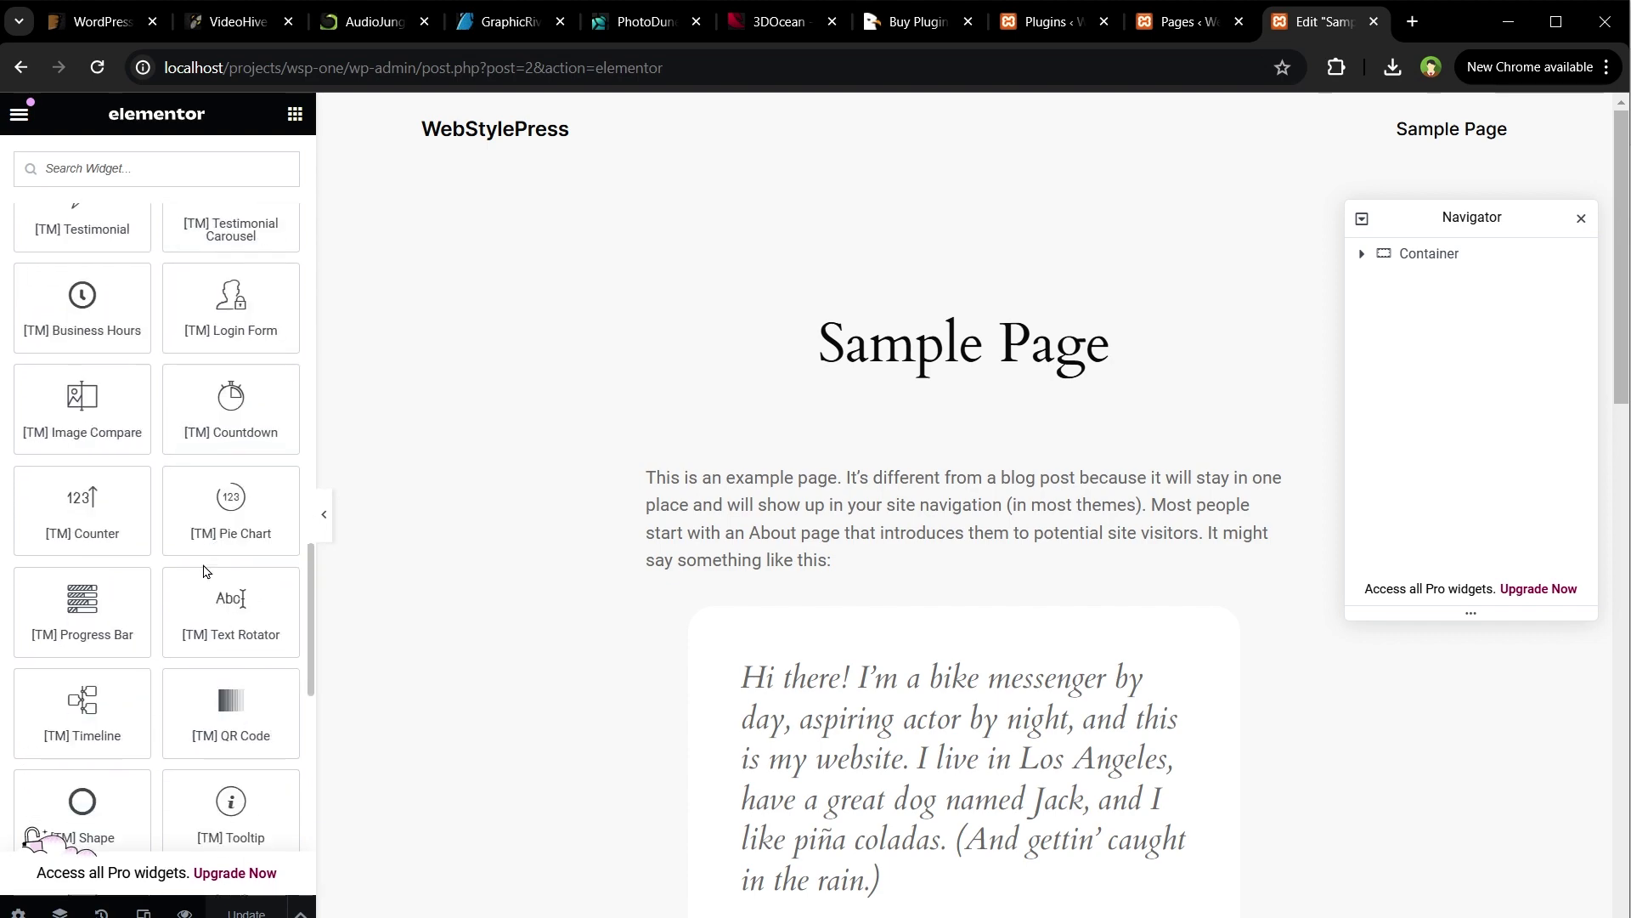
scroll(201, 553, up, 16)
scroll(199, 508, up, 5)
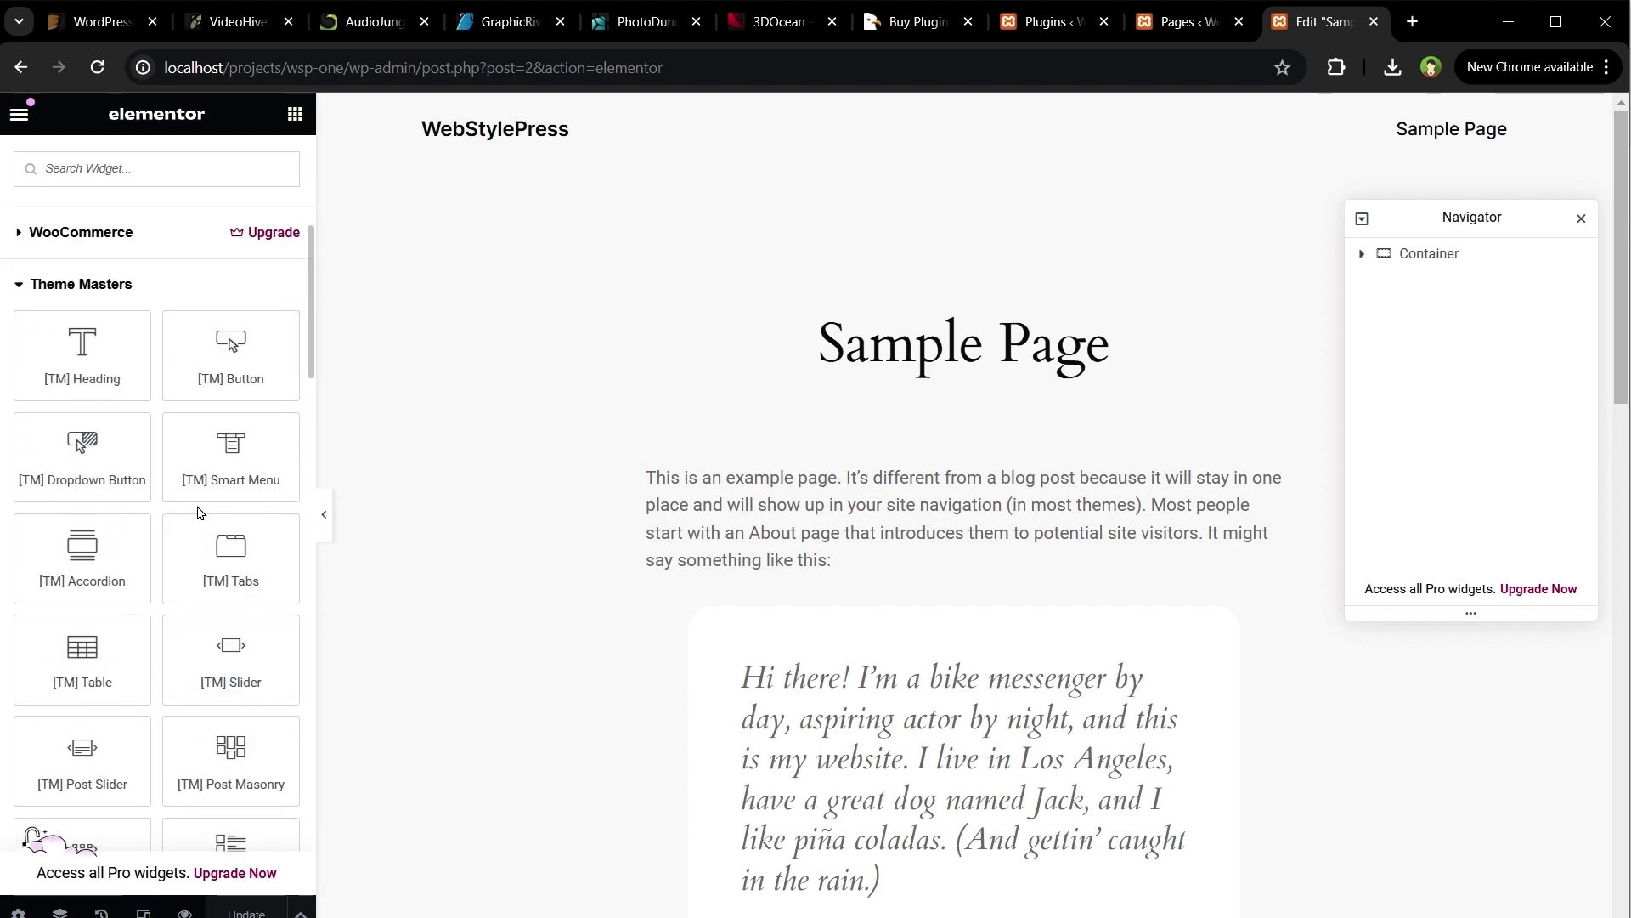
scroll(198, 511, up, 3)
drag(82, 586, 901, 459)
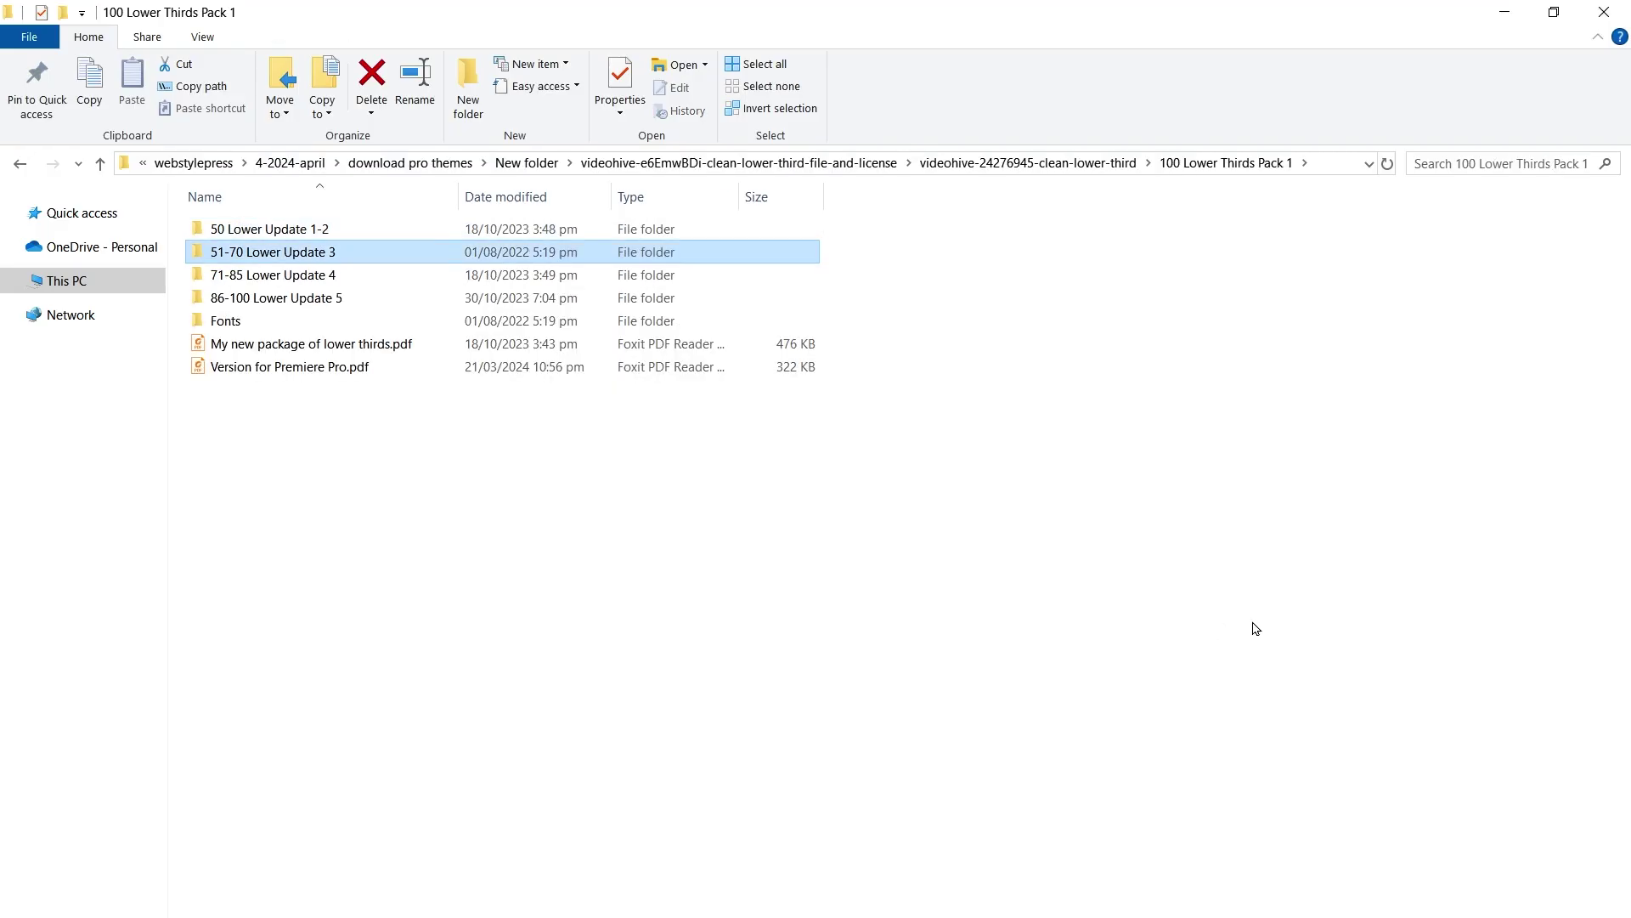
Step: Browse the 50 Lower Update 1-2 and Help folders, then open PayPath's index.html in Chrome
key(Up)
key(Return)
key(Down)
key(Down)
key(Up)
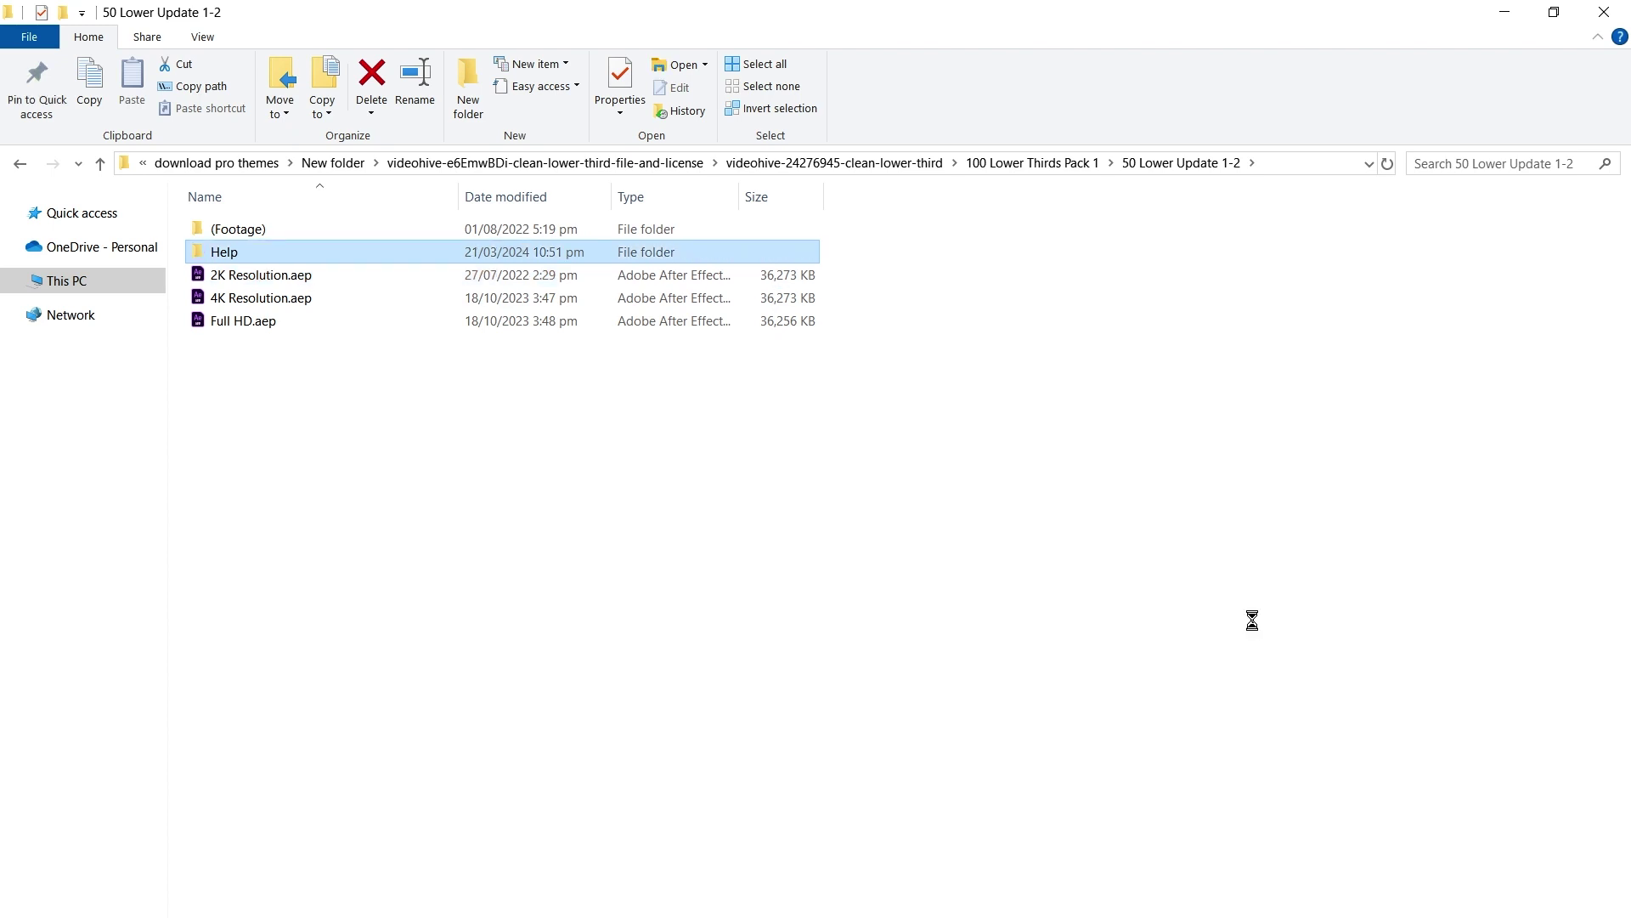
key(Return)
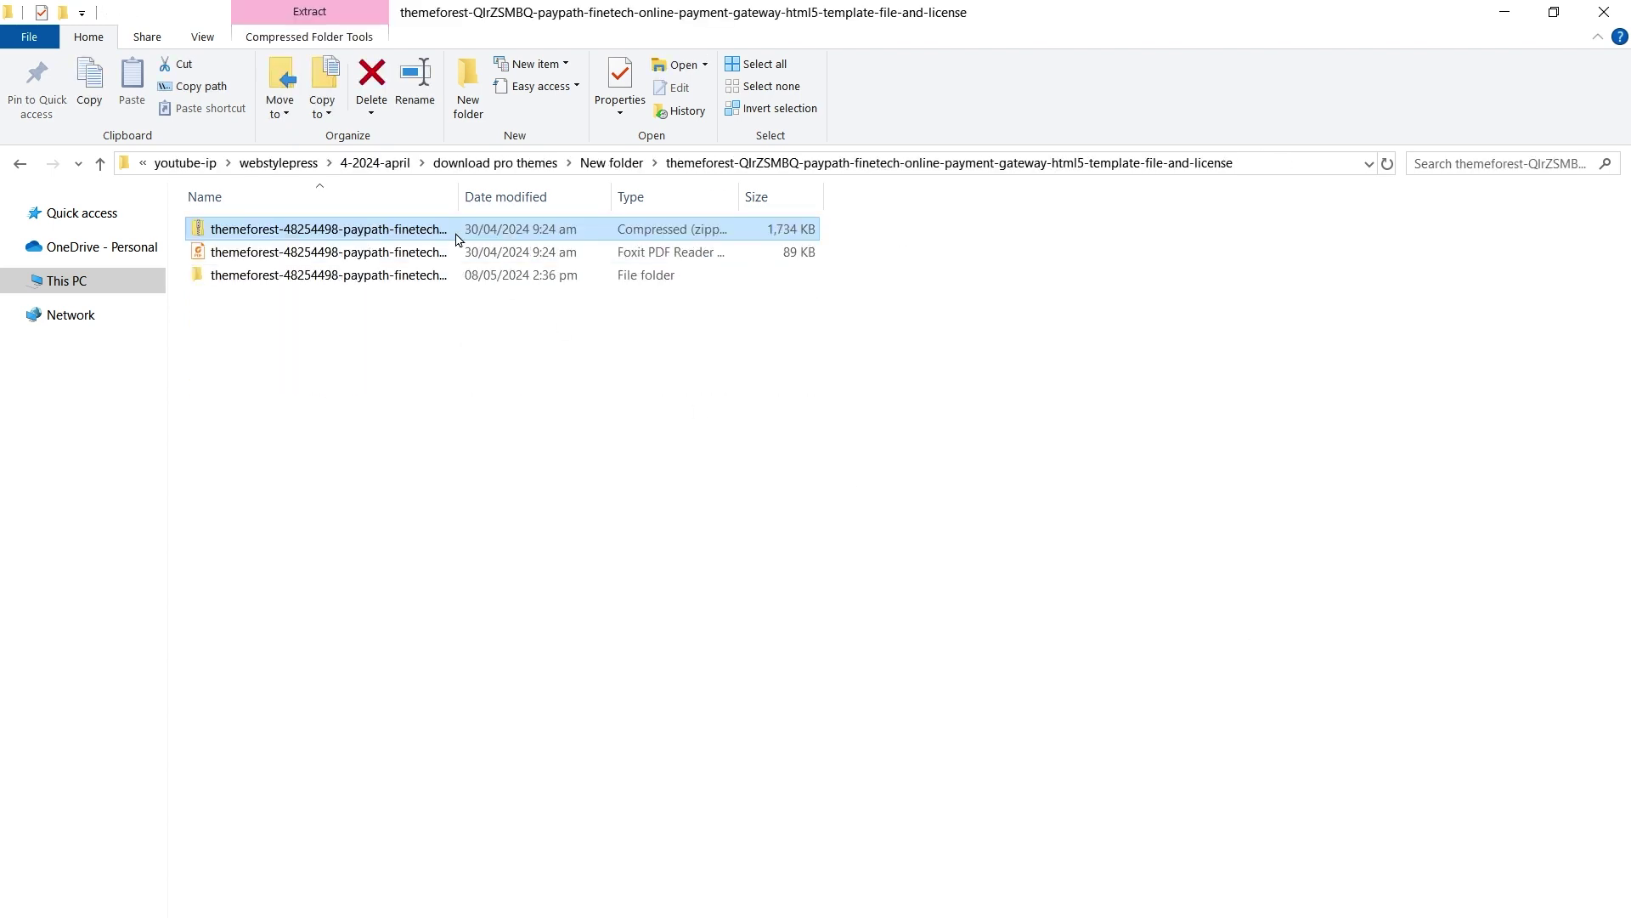
key(Down)
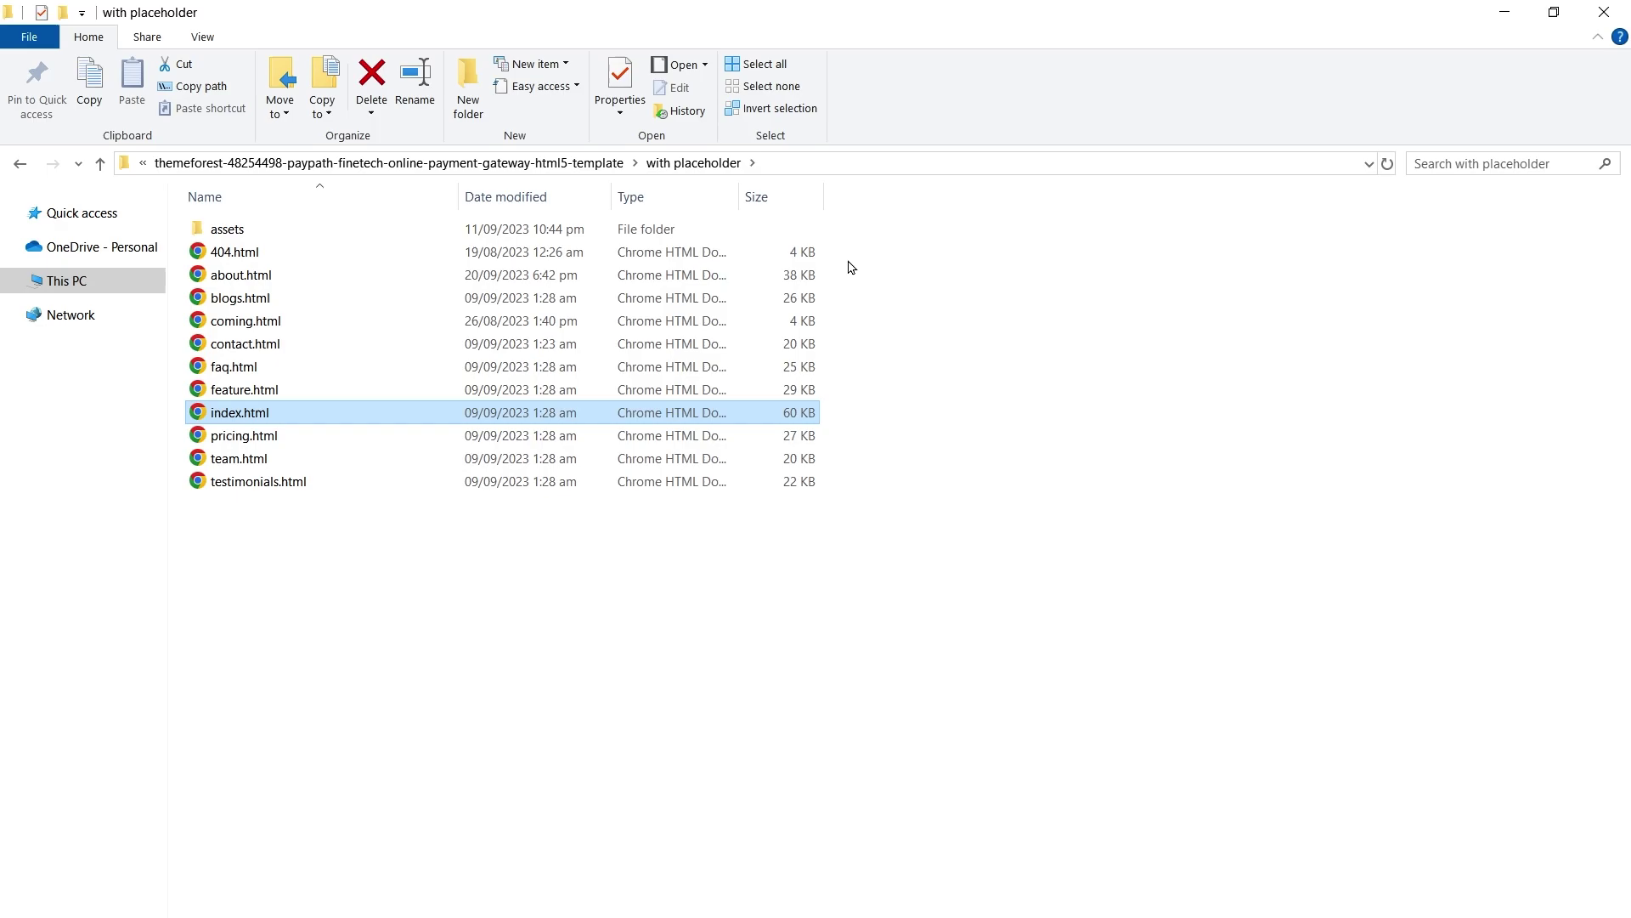
key(Return)
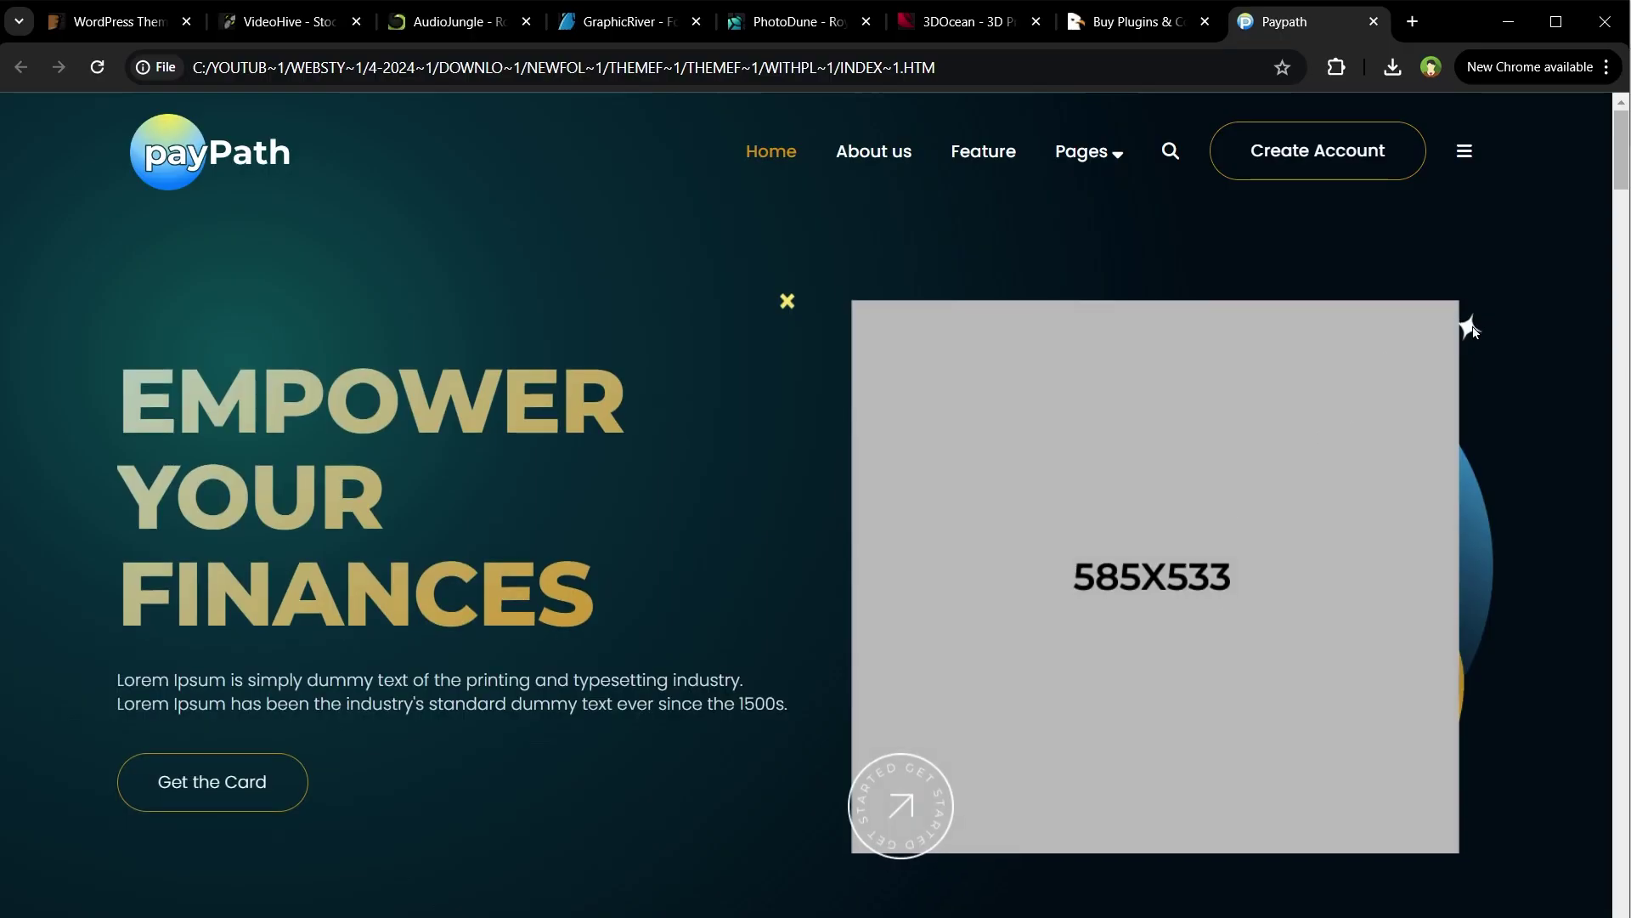
Step: Scroll through the local PayPath page's placeholder-image sections, then close its tab
drag(1621, 150, 1624, 821)
key(ctrl+w)
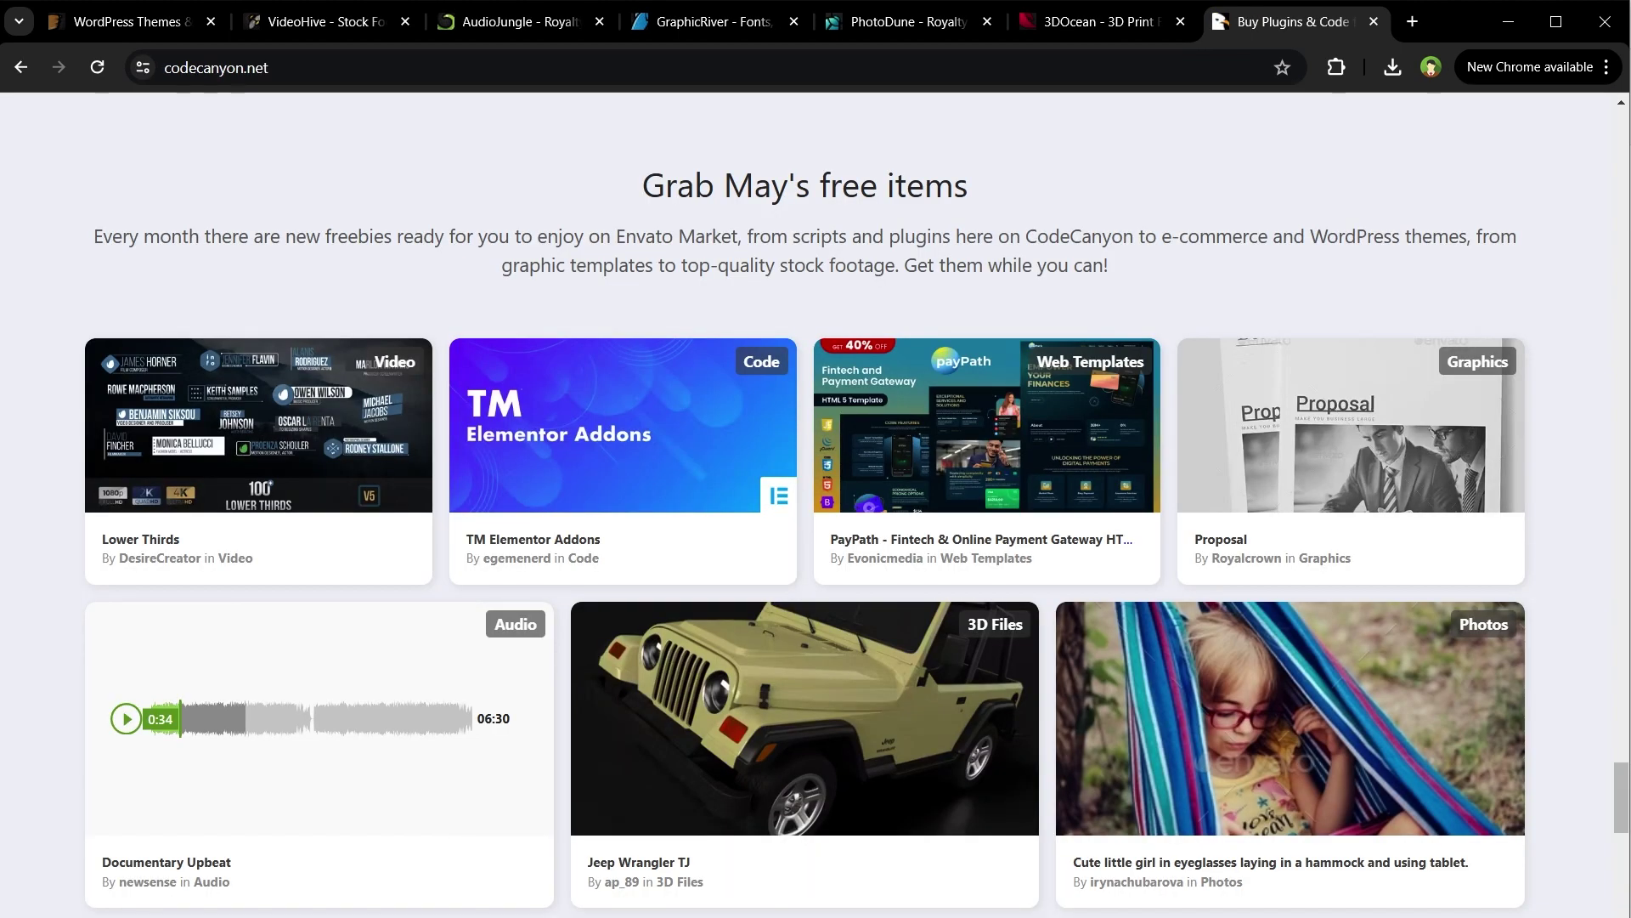